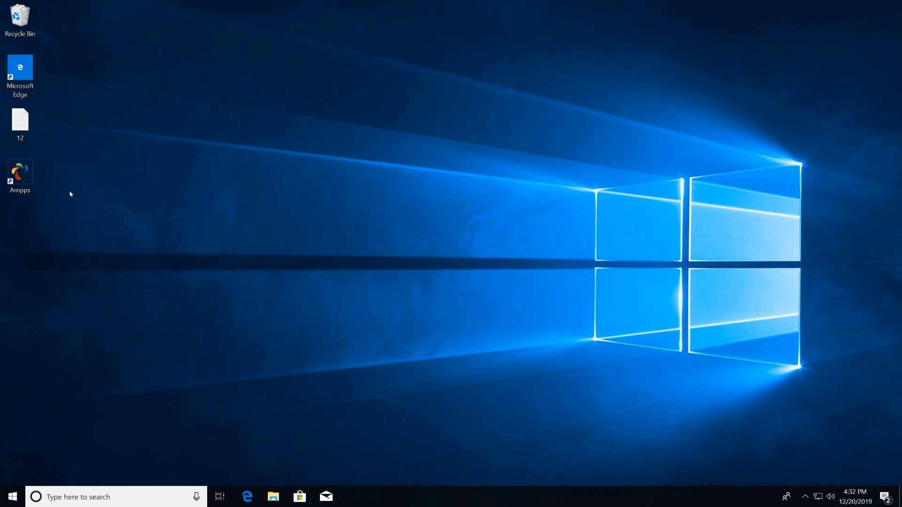
Run AMPPS as administrator, switch MySQL on, and open the localhost/ampps web panel.
right_click(20, 177)
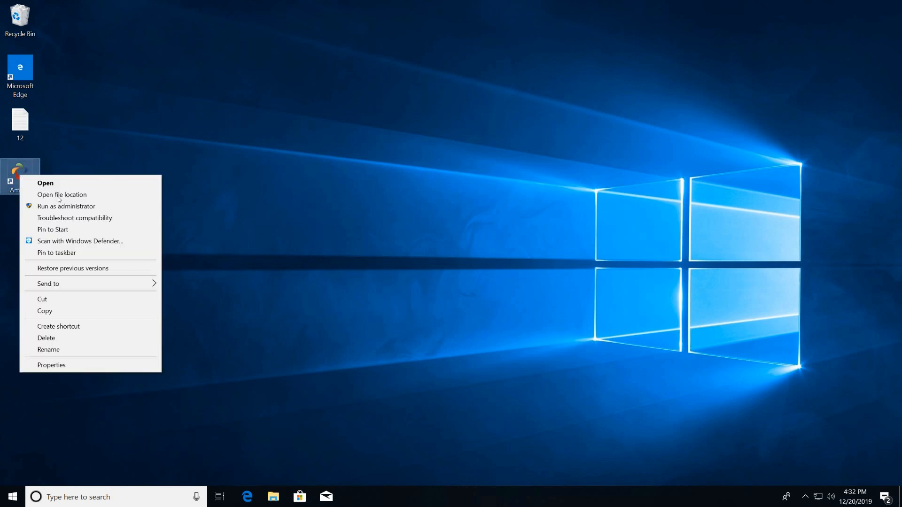
click(61, 207)
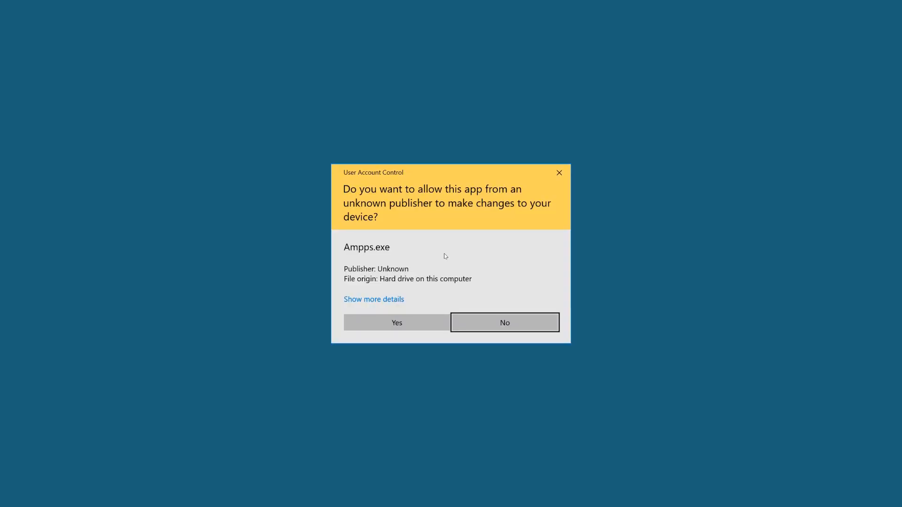
click(405, 328)
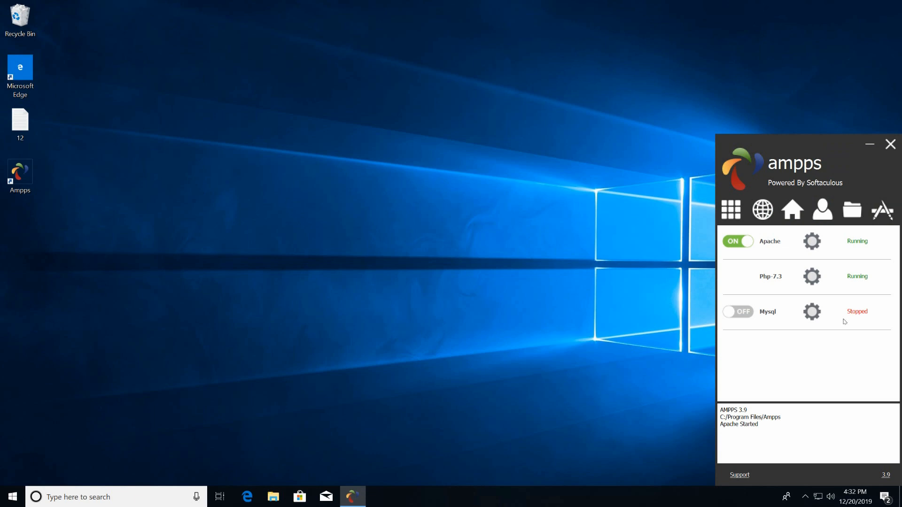
click(751, 318)
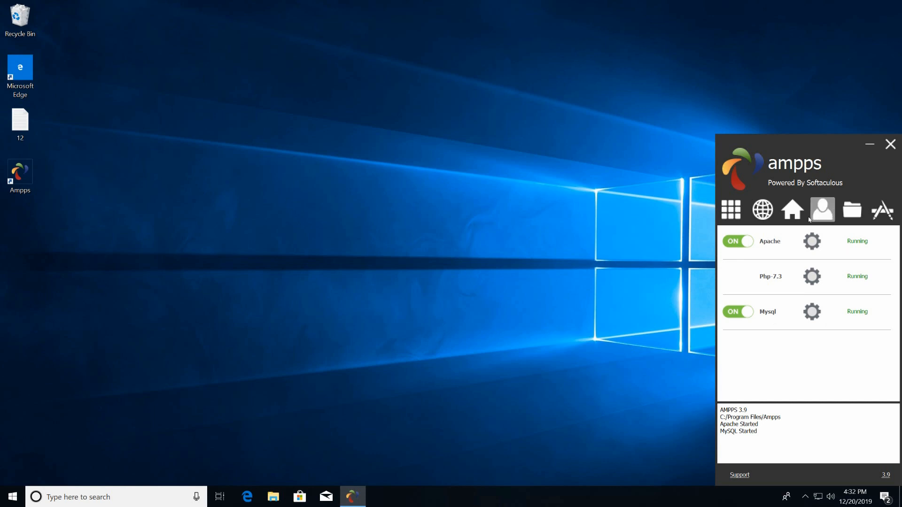
click(791, 209)
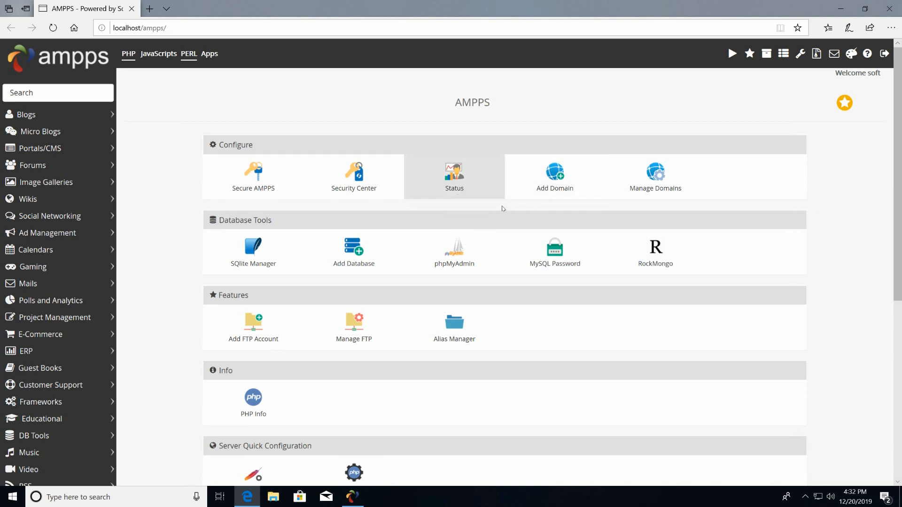
Bring up the Add New Domain form with its Domain field focused, plus a blank Edge tab.
click(560, 181)
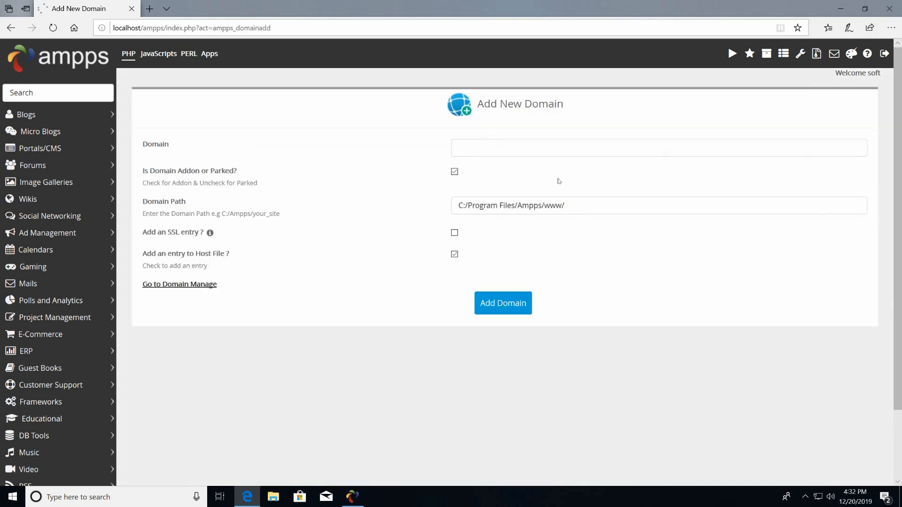
click(493, 153)
click(482, 157)
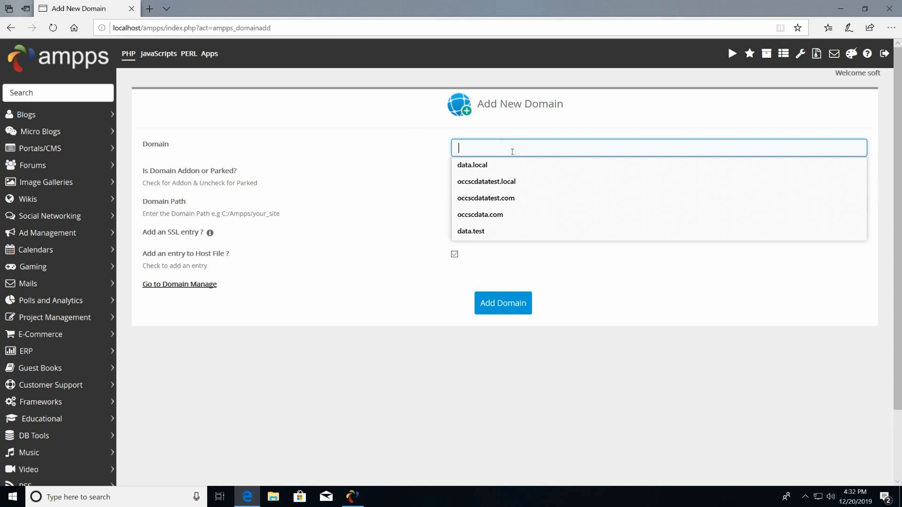
click(150, 8)
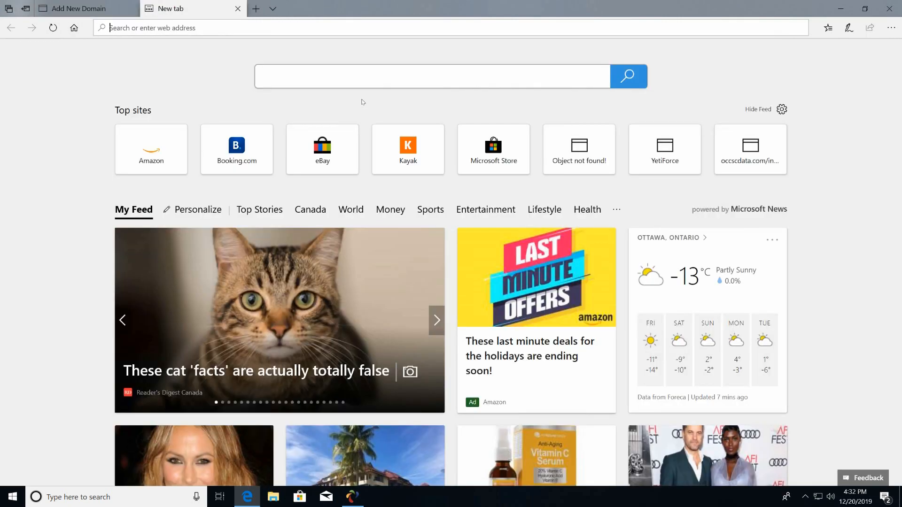
Visit oootest.com in the new tab and see that it can't be reached.
click(339, 75)
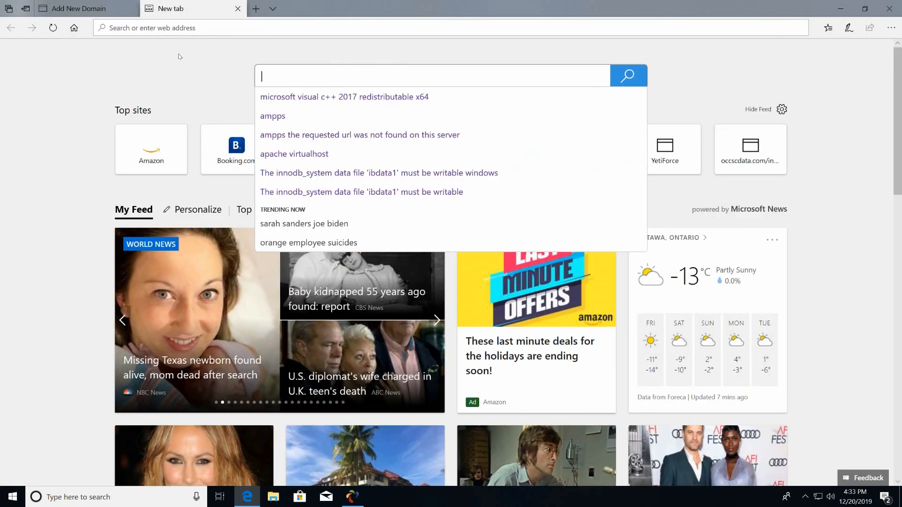
click(187, 34)
text(o)
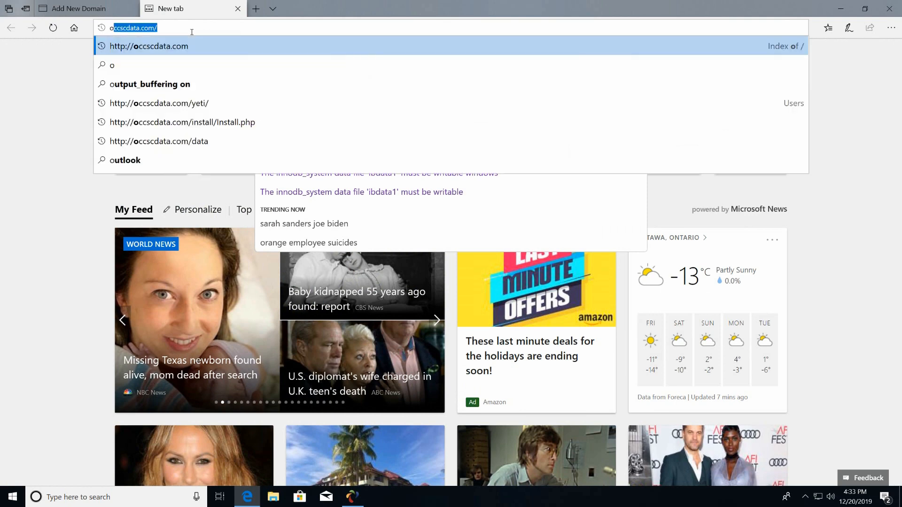
text(o)
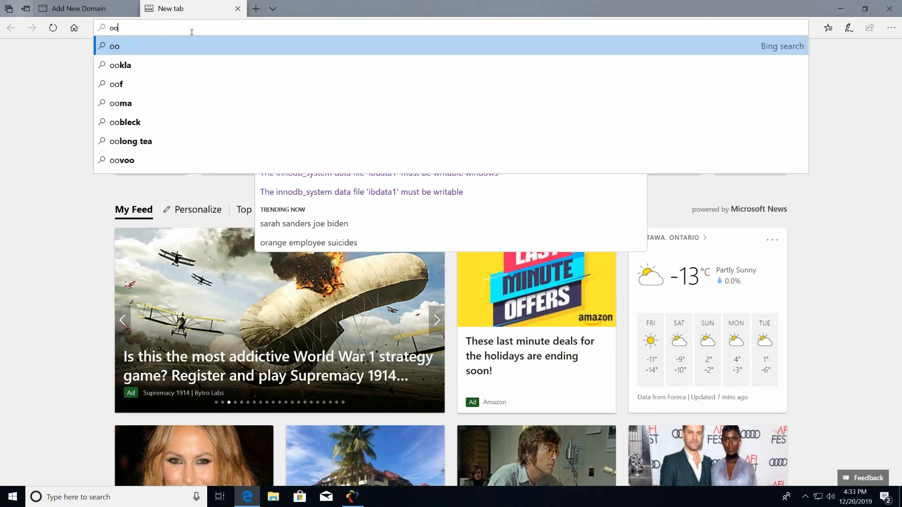
text(o)
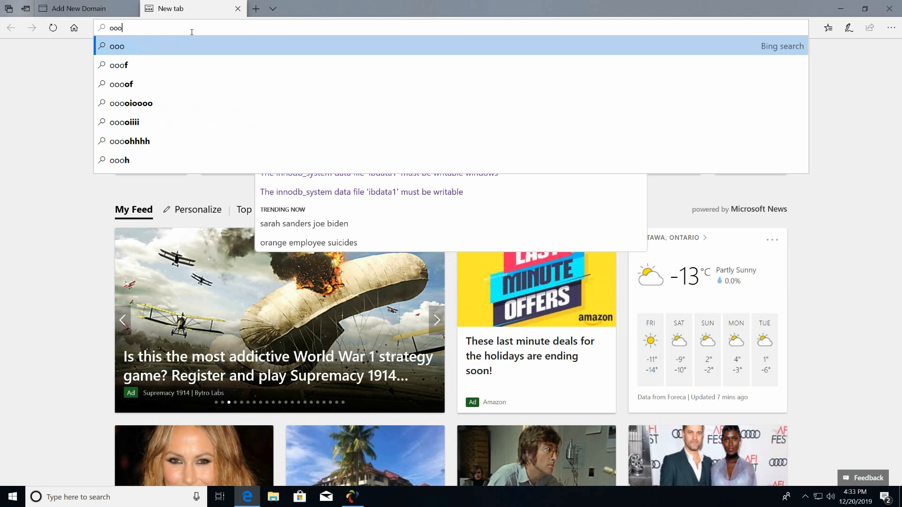
text(te)
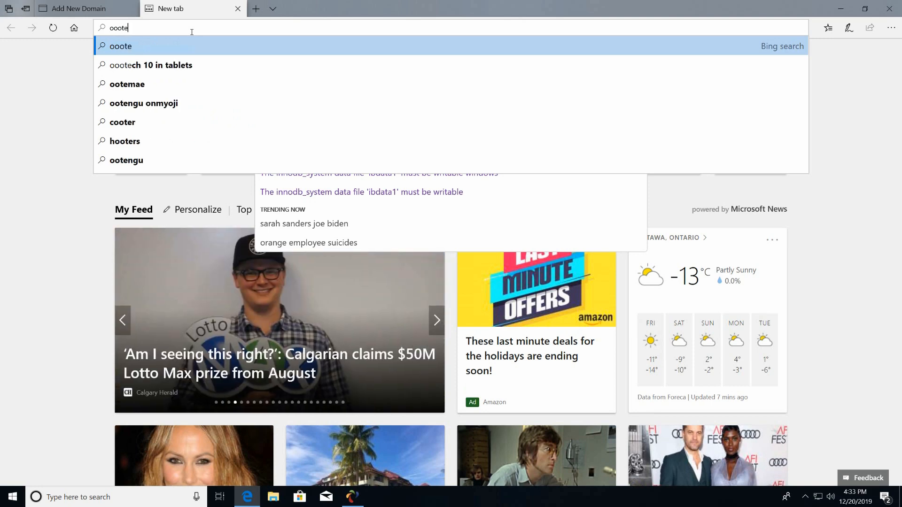
text(st.com)
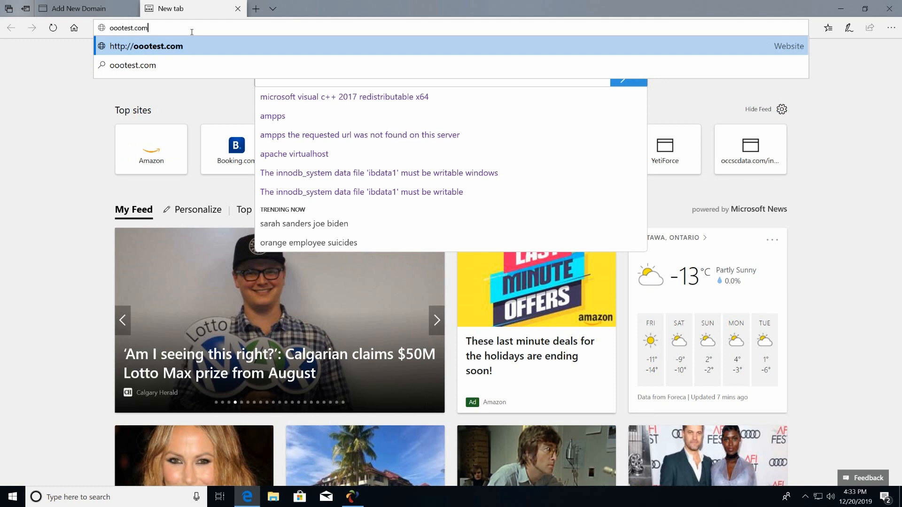
key(Return)
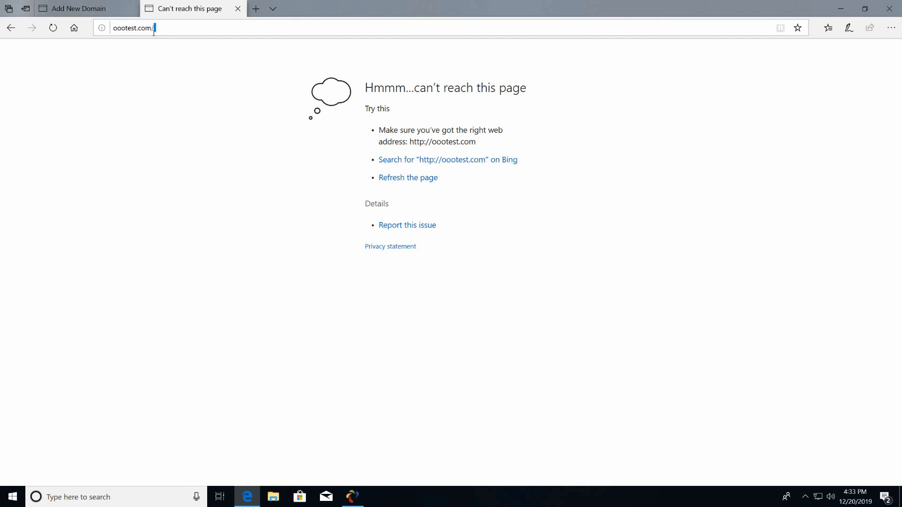
Copy the oootest.com address and return to the Add New Domain tab.
drag(155, 30, 106, 33)
right_click(132, 35)
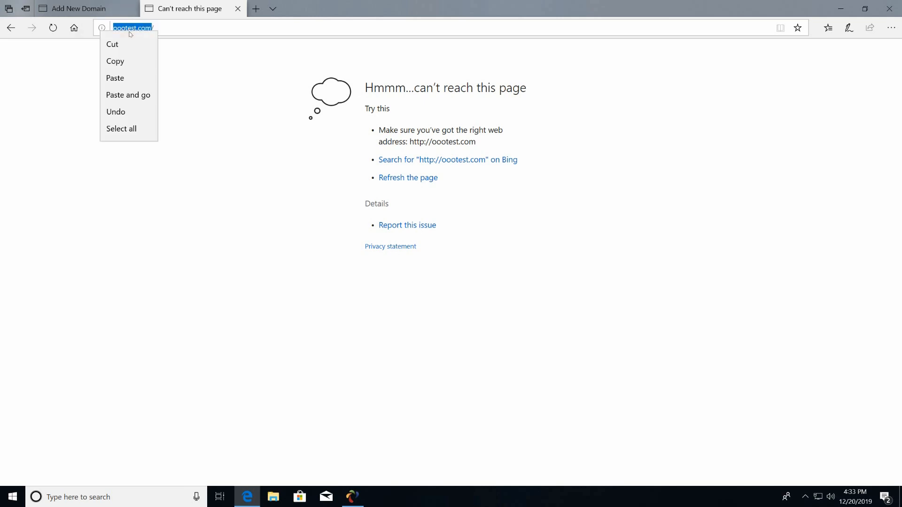
click(135, 61)
click(92, 9)
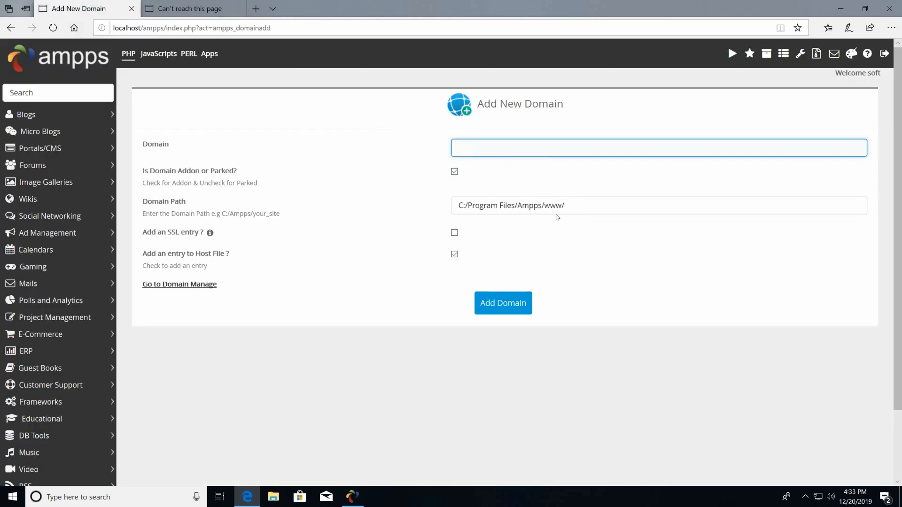
Paste oootest.com as the domain, submit it, dismiss the path-exists error, and view Manage Domains.
right_click(503, 153)
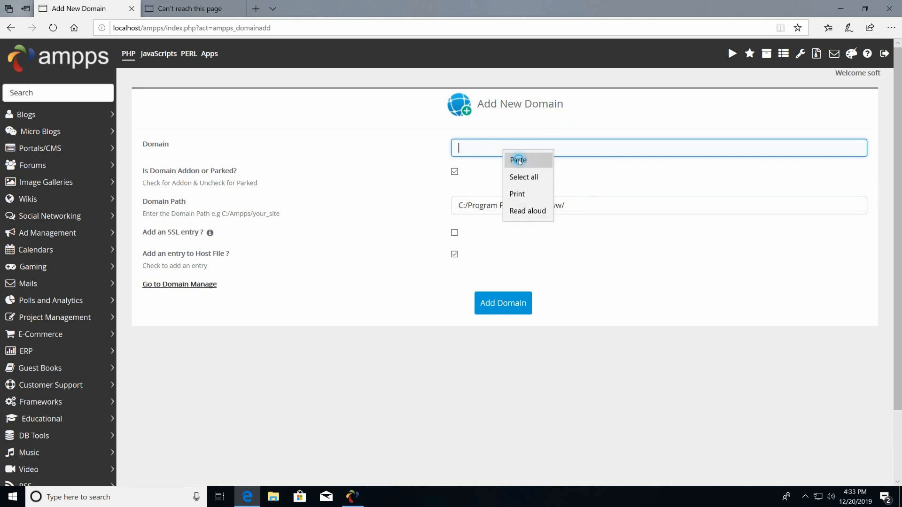
click(518, 161)
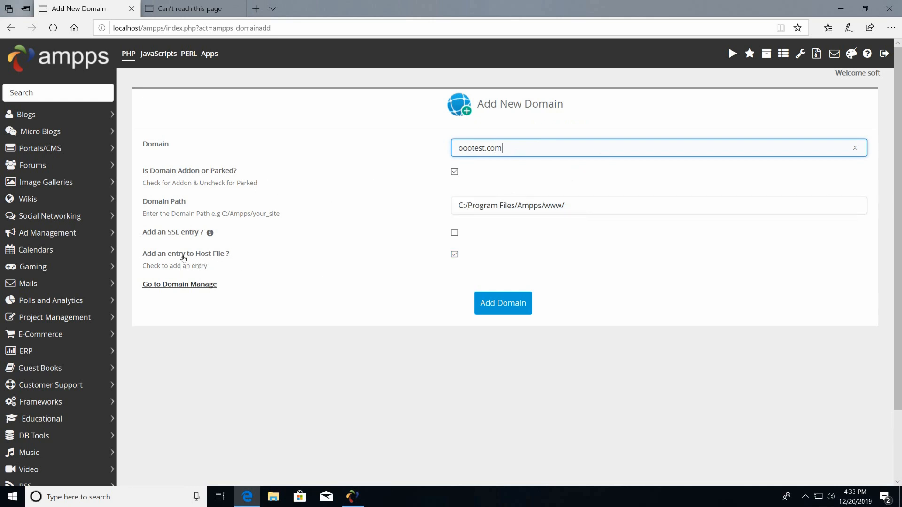
click(497, 304)
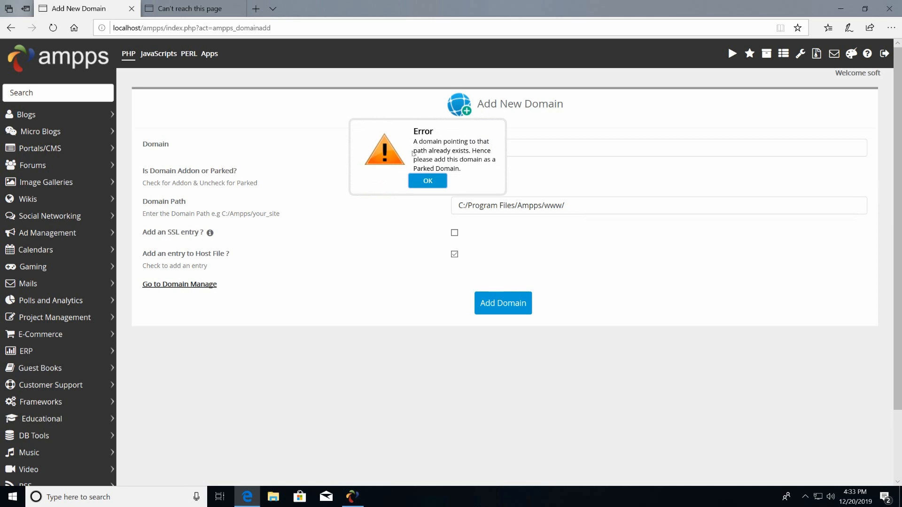
click(429, 181)
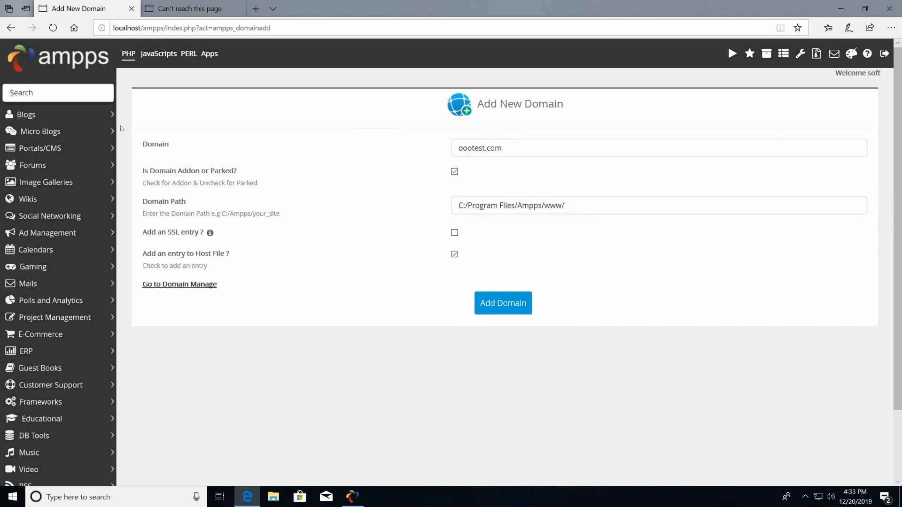
click(65, 63)
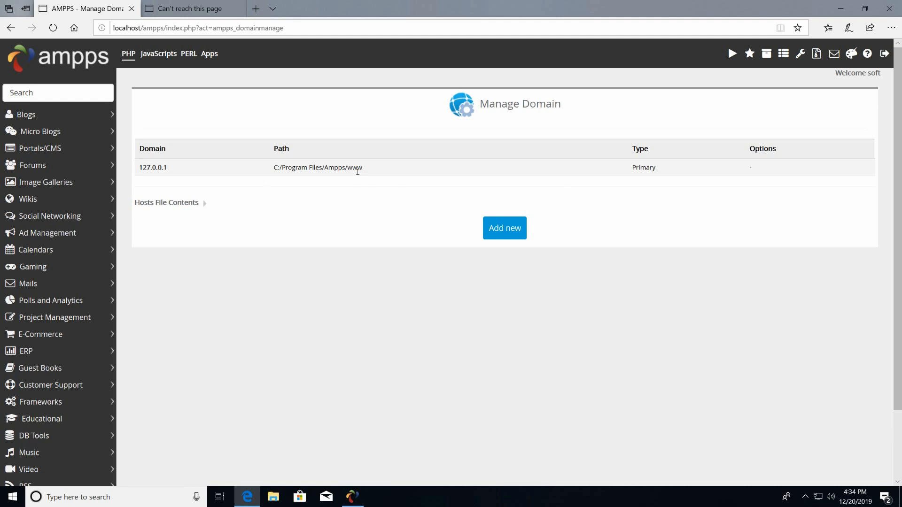
Search 'yeti' to open the YetiForce 5.2.0 page, then show the AMPPS control window.
click(45, 91)
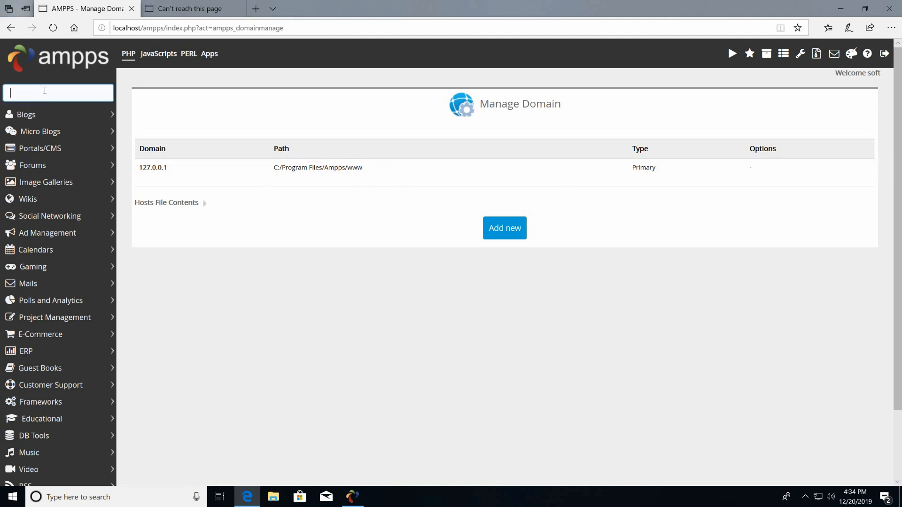
text(yet)
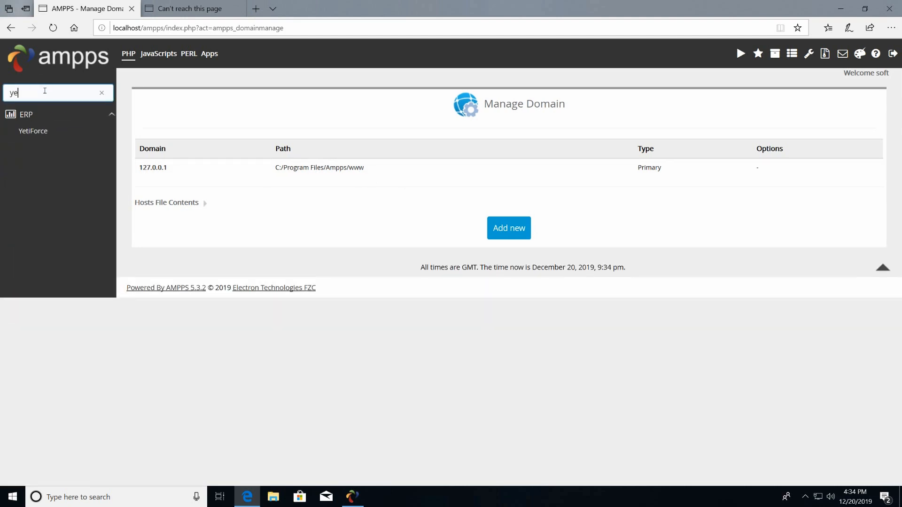
text(i)
click(40, 134)
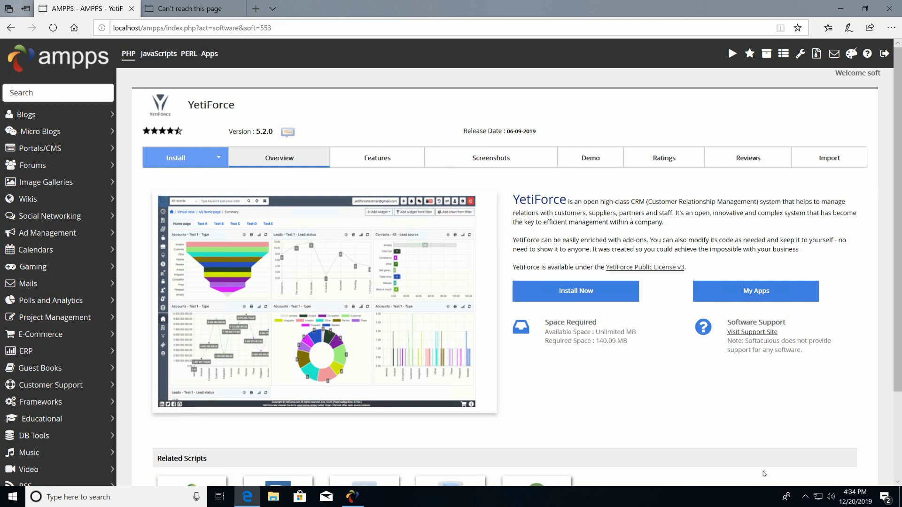
click(352, 497)
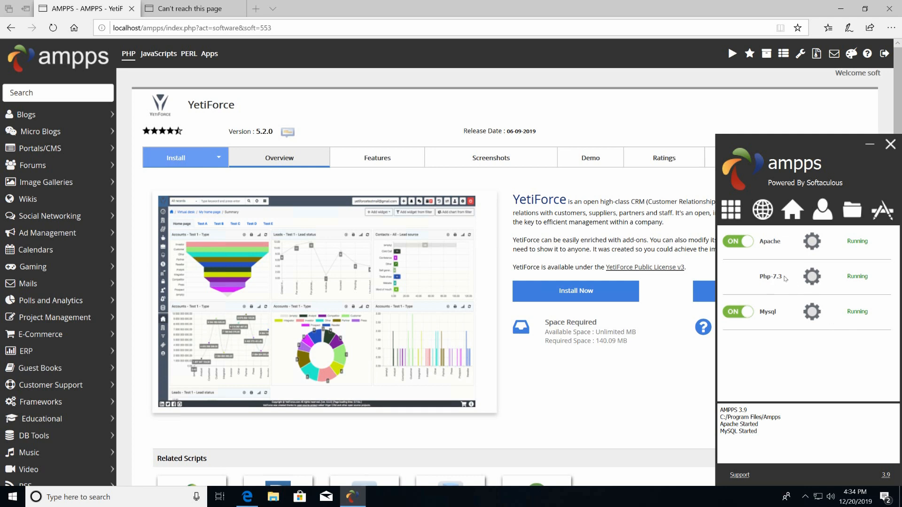
Enable the php_intl.dll extension for PHP 7.3 and save the extension settings.
click(817, 280)
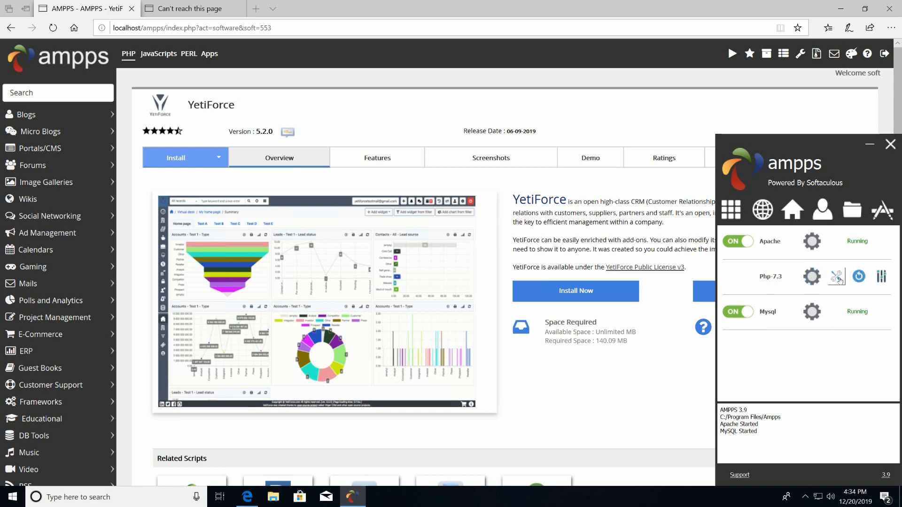
click(837, 278)
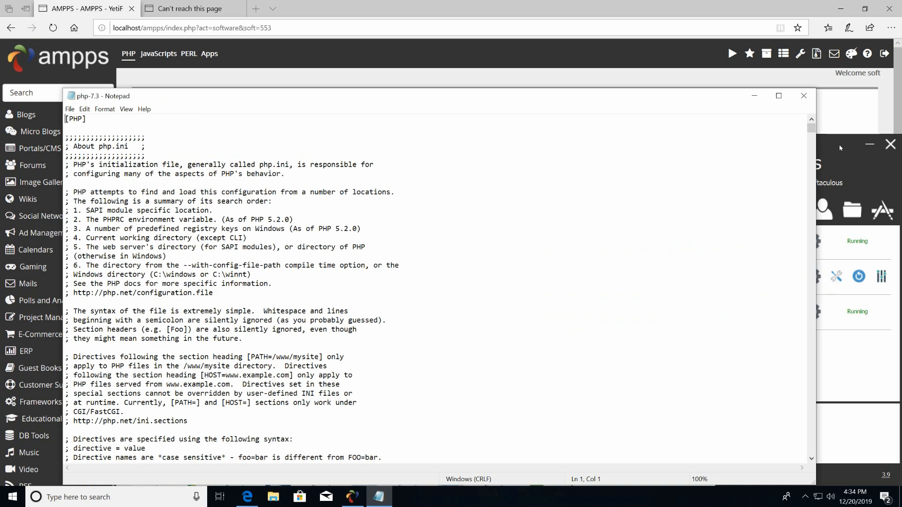
click(804, 96)
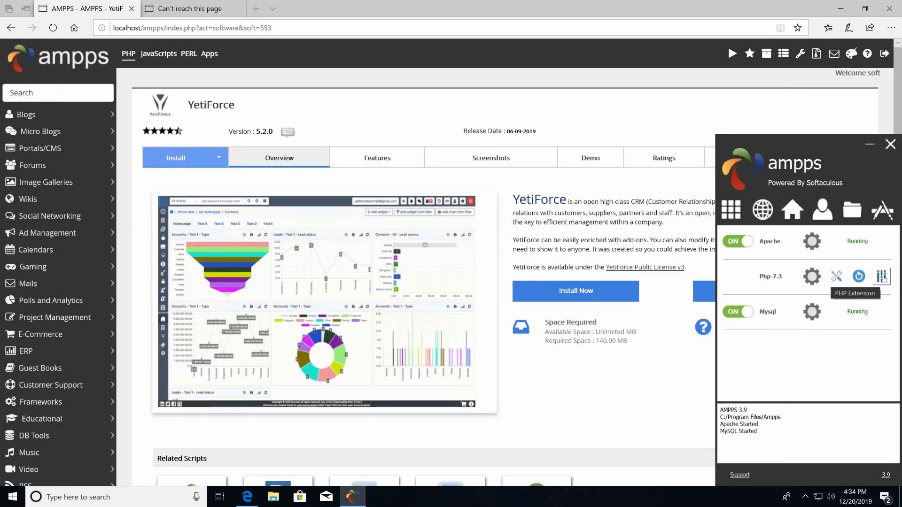
click(881, 277)
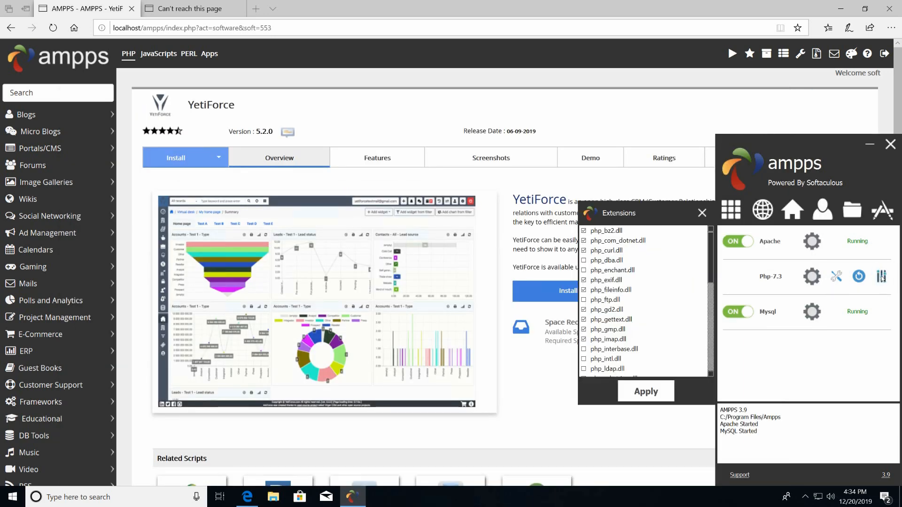
click(584, 360)
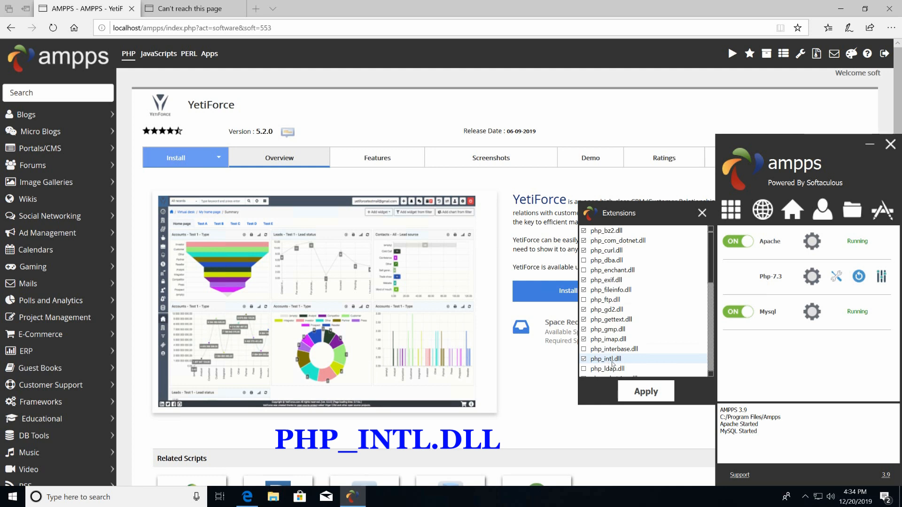
click(646, 392)
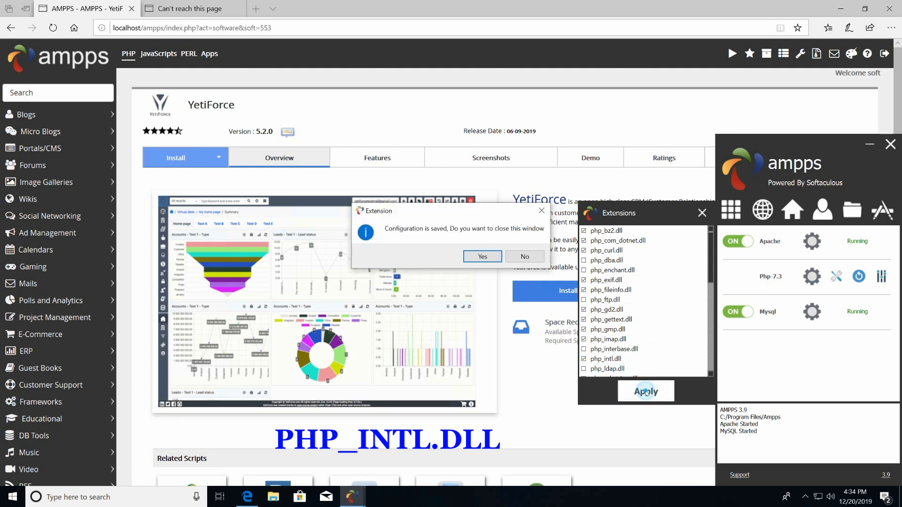
click(499, 260)
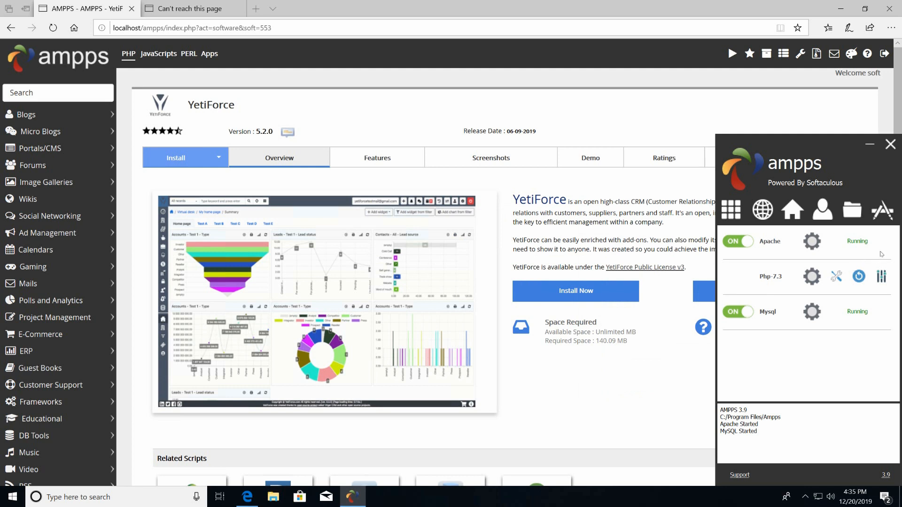
Restart Apache so php_intl takes effect, then return to the YetiForce page.
mouse_move(815, 243)
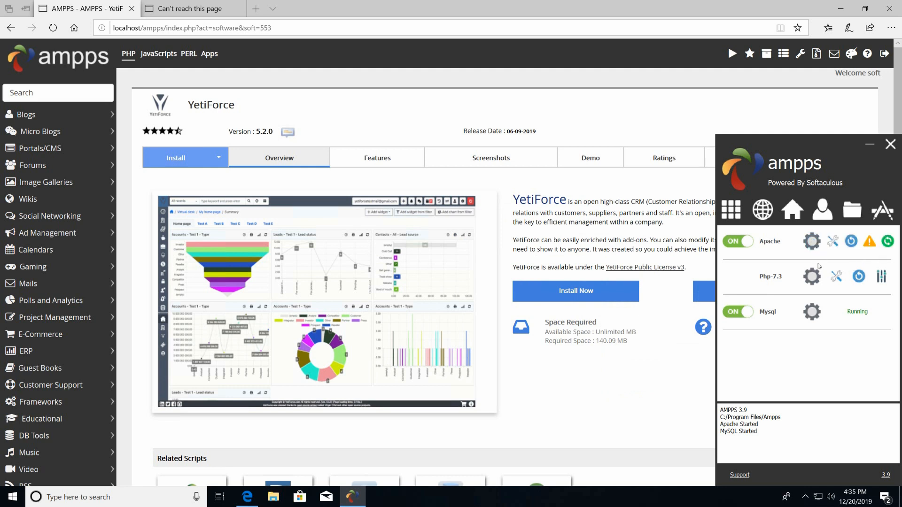
click(888, 242)
click(558, 386)
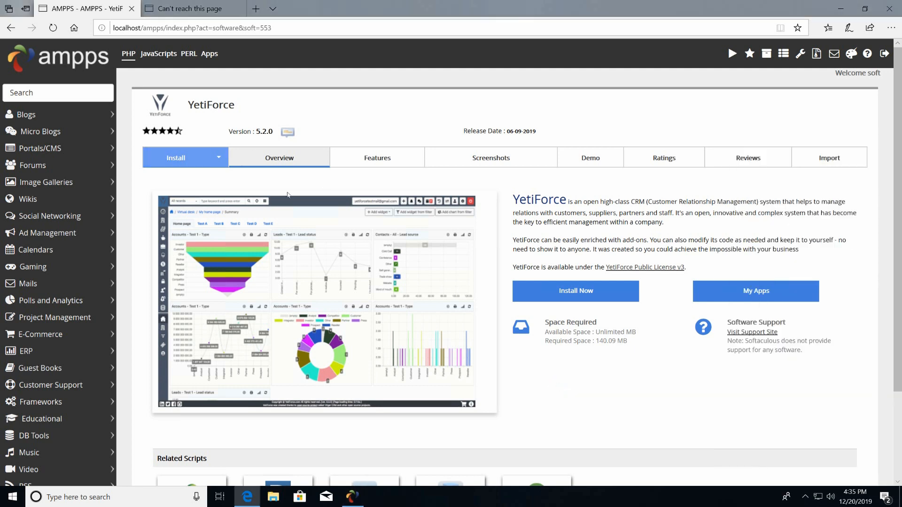
Start the YetiForce install, find only 127.0.0.1 in Choose Domain, and return to AMPPS home.
click(578, 292)
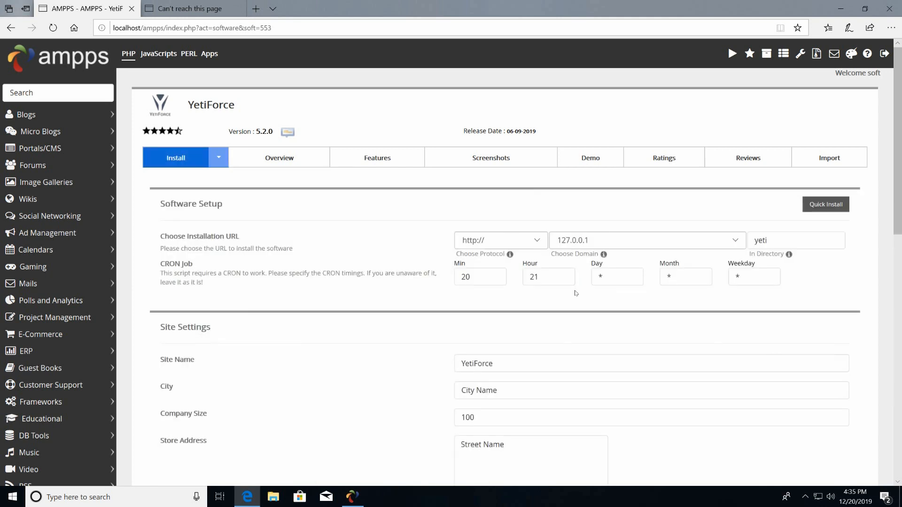
click(726, 244)
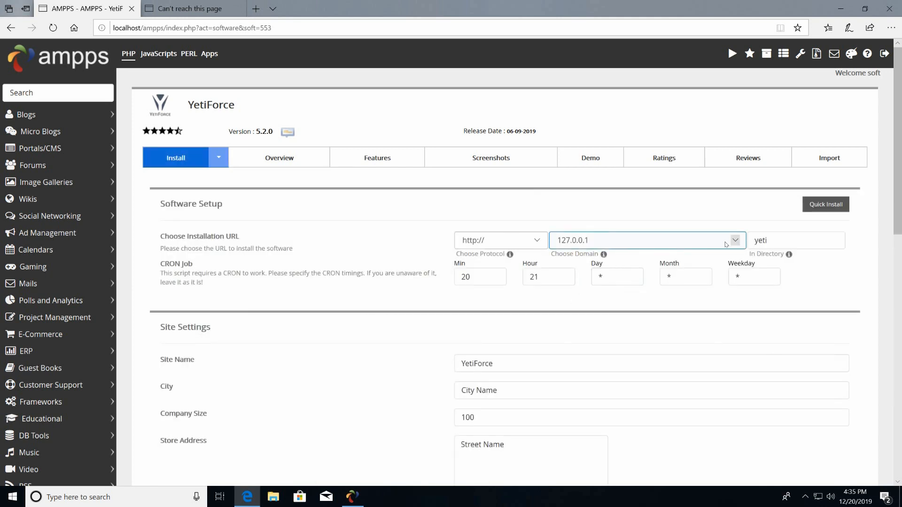
click(733, 244)
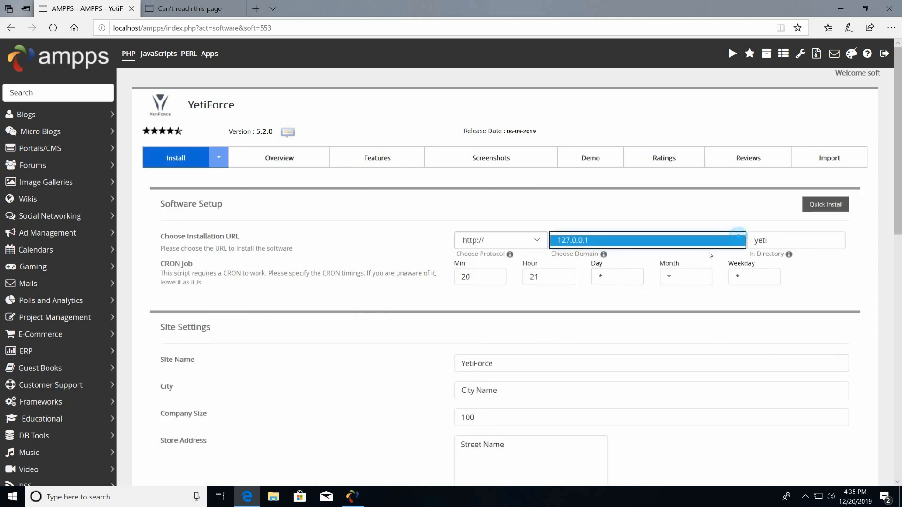
click(666, 245)
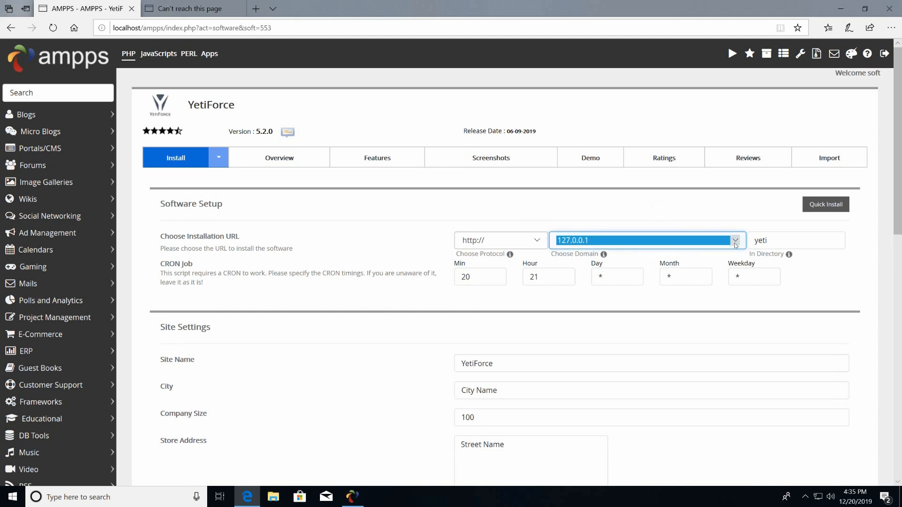
click(638, 255)
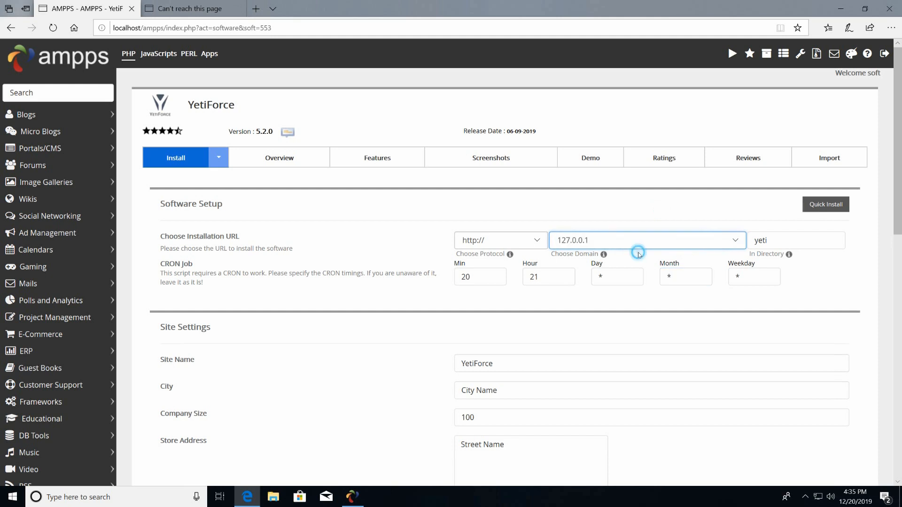
click(738, 241)
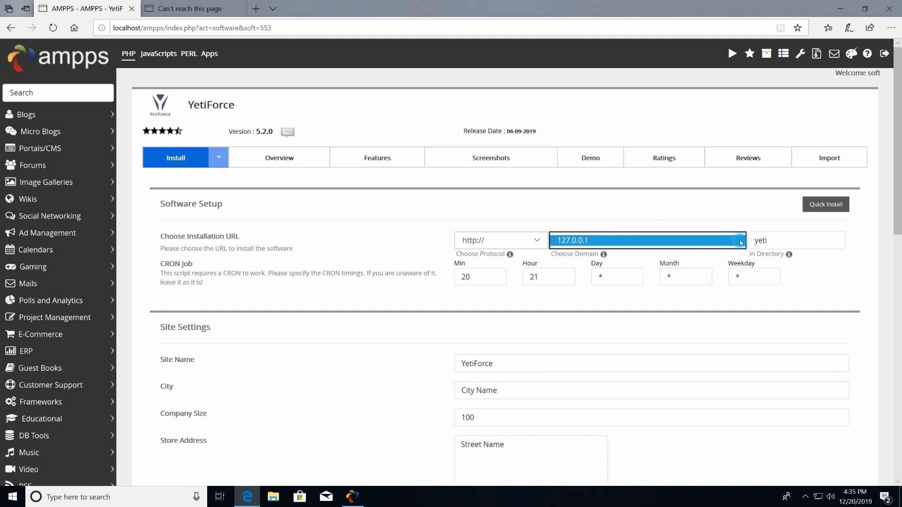
click(509, 201)
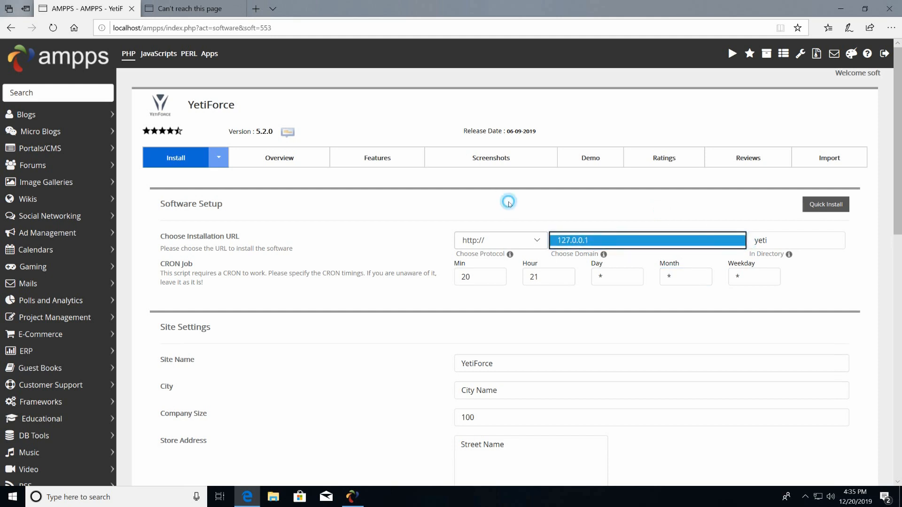
click(737, 243)
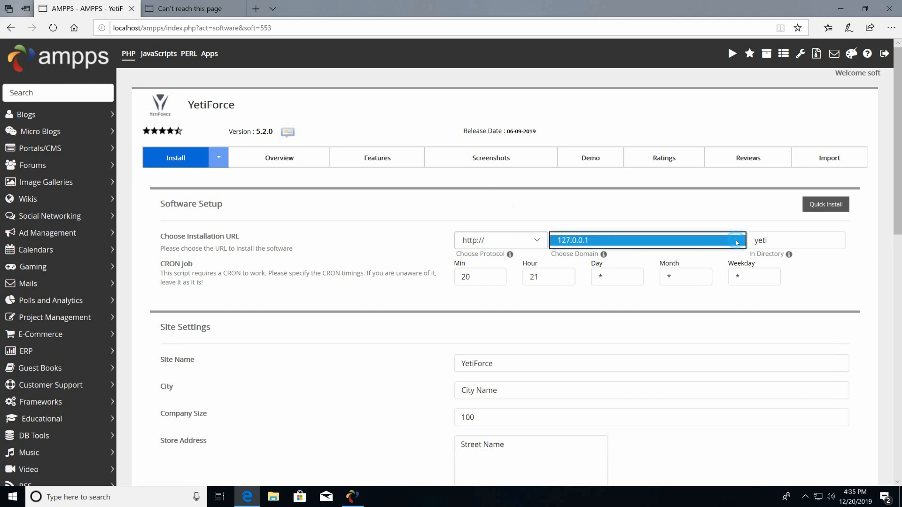
click(686, 205)
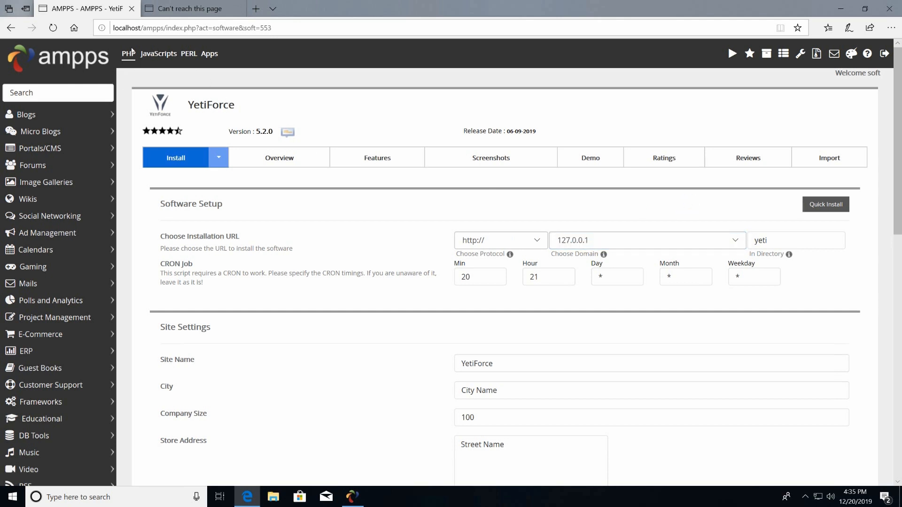
click(93, 54)
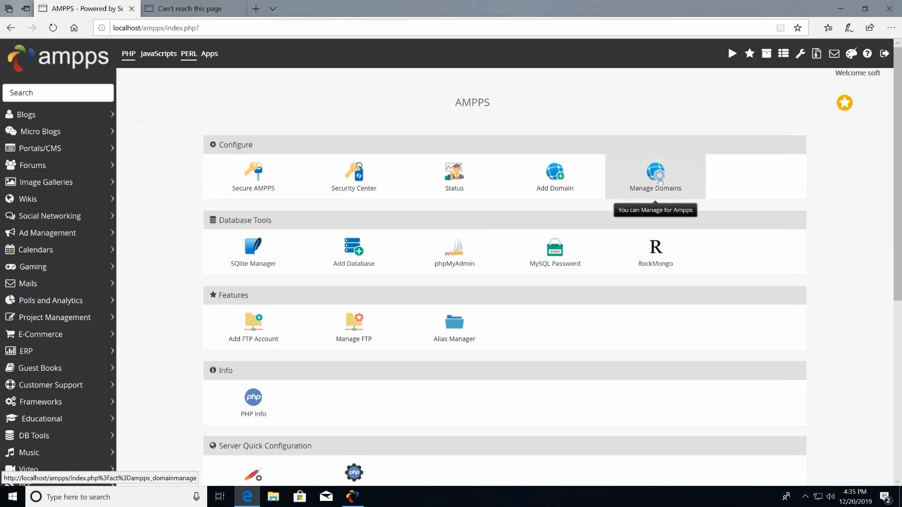
Check Manage Domains, then start a new domain entry for oootest.com in Add New Domain.
click(659, 181)
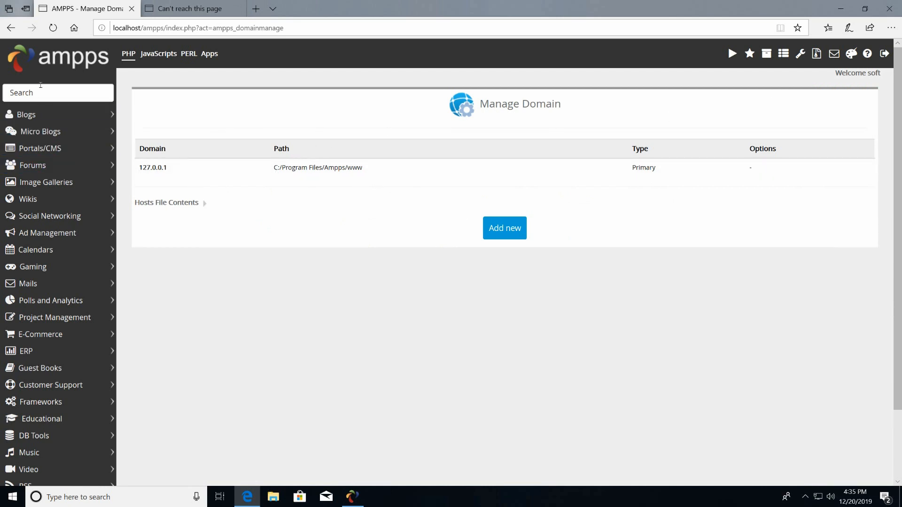
click(27, 65)
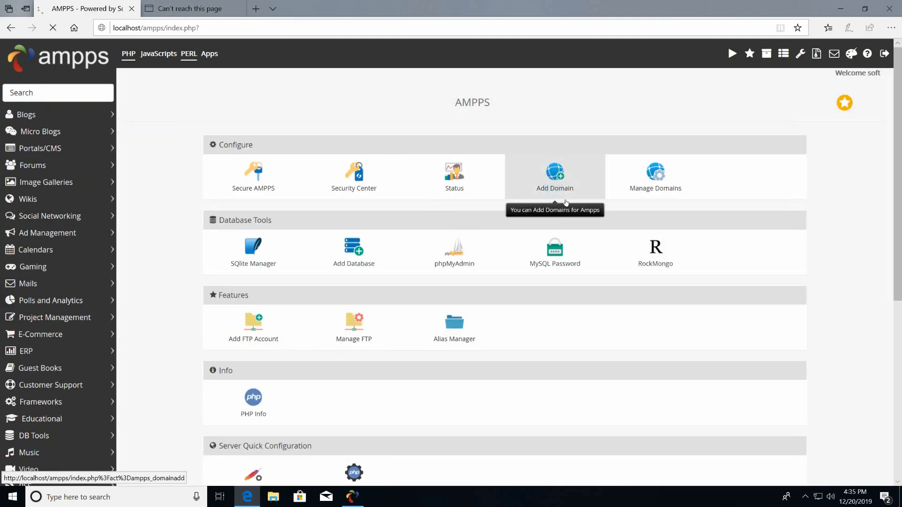
click(566, 203)
click(491, 148)
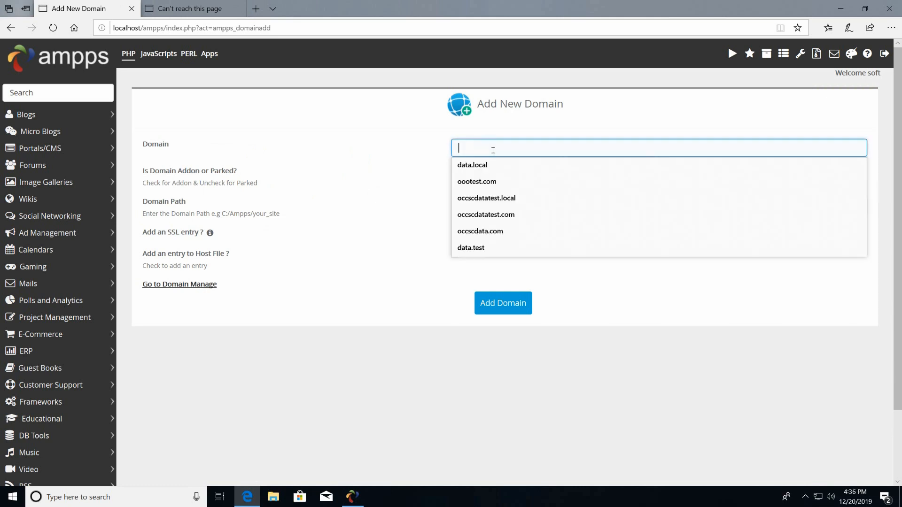
click(478, 181)
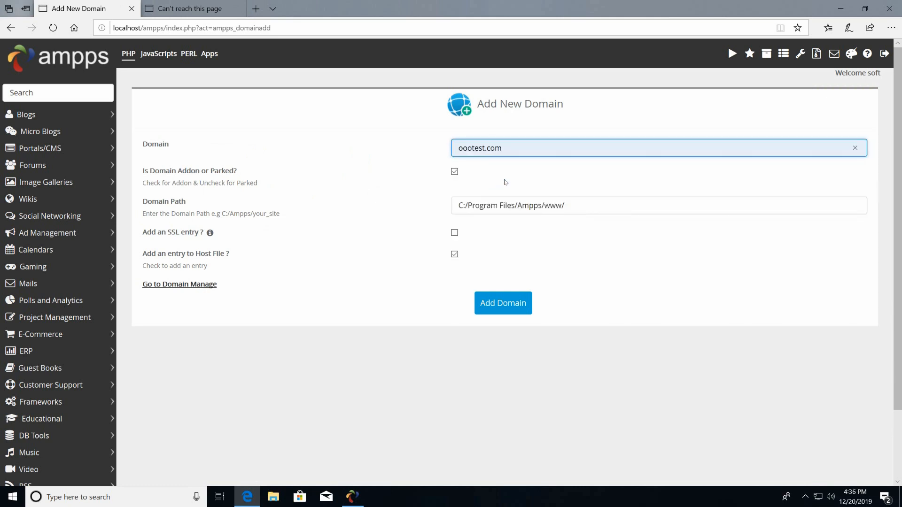
Set the path to C:/Program Files/Ampps/www/oootest.com, submit, and dismiss the error.
click(580, 211)
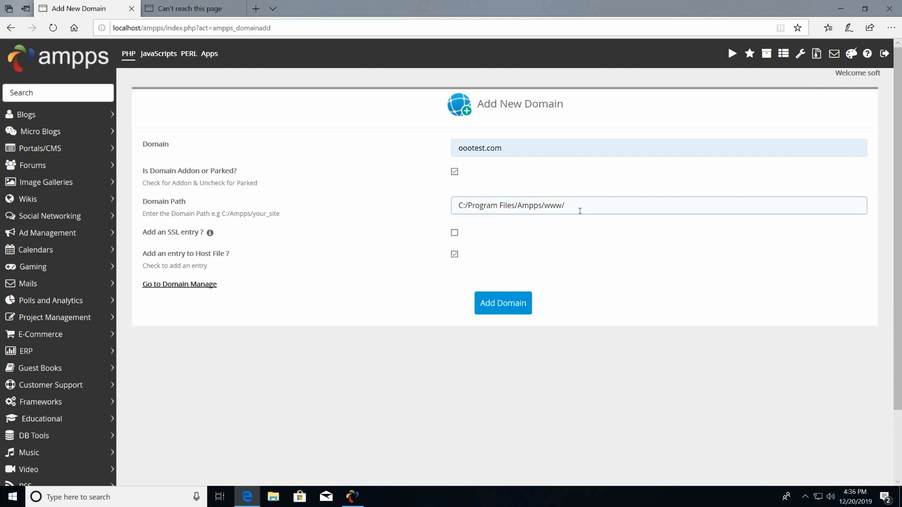
click(580, 211)
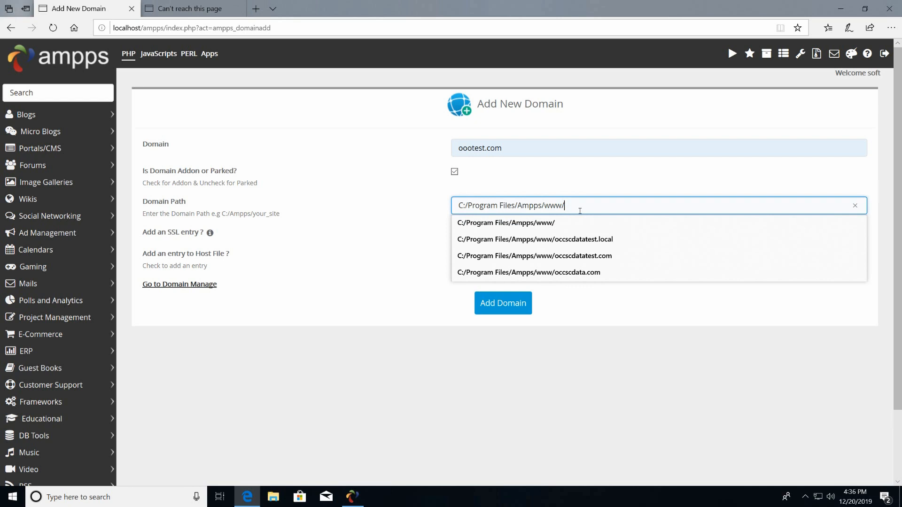
text(o)
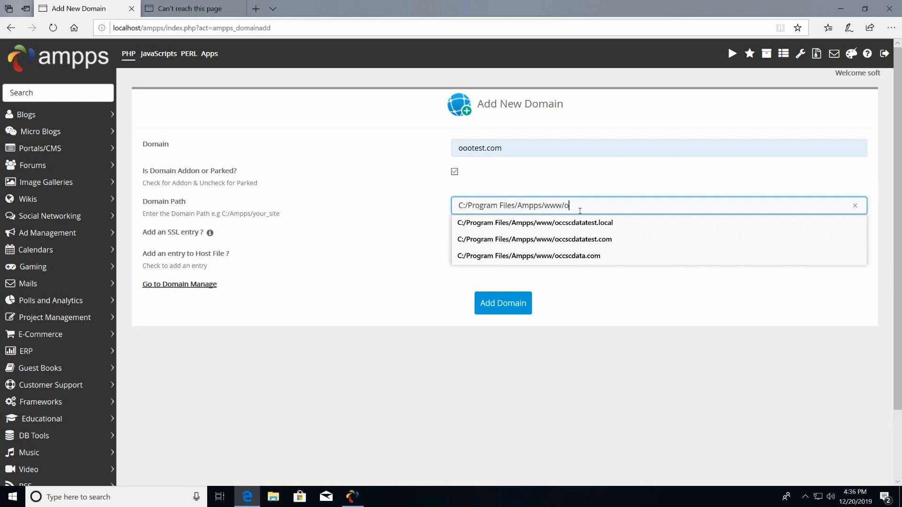
text(o)
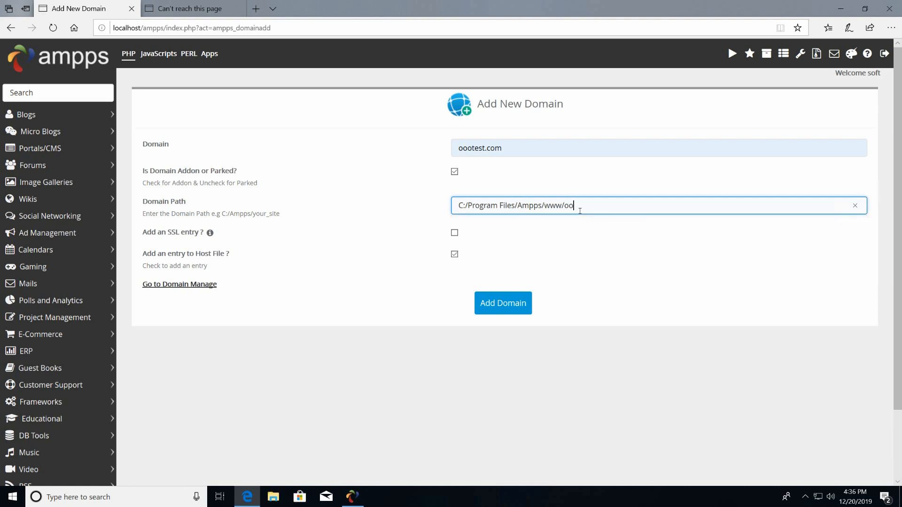
text(otest.com)
click(499, 312)
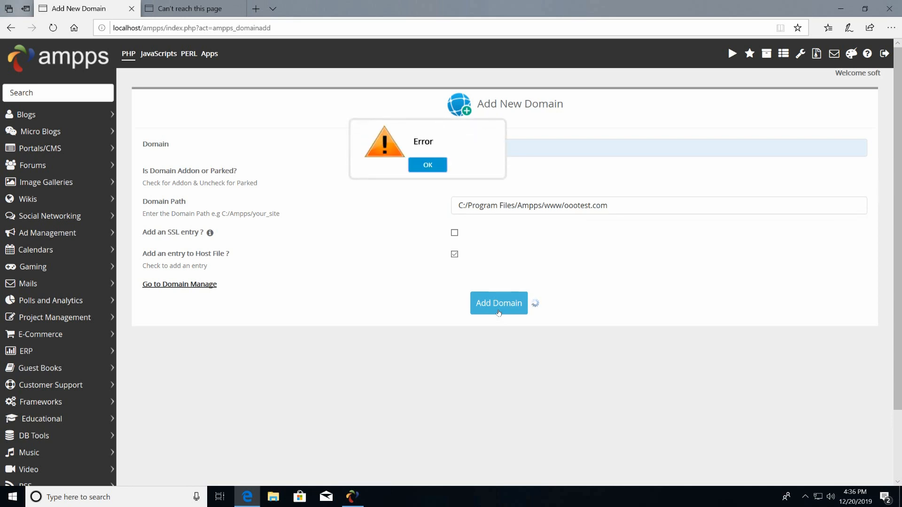
click(438, 165)
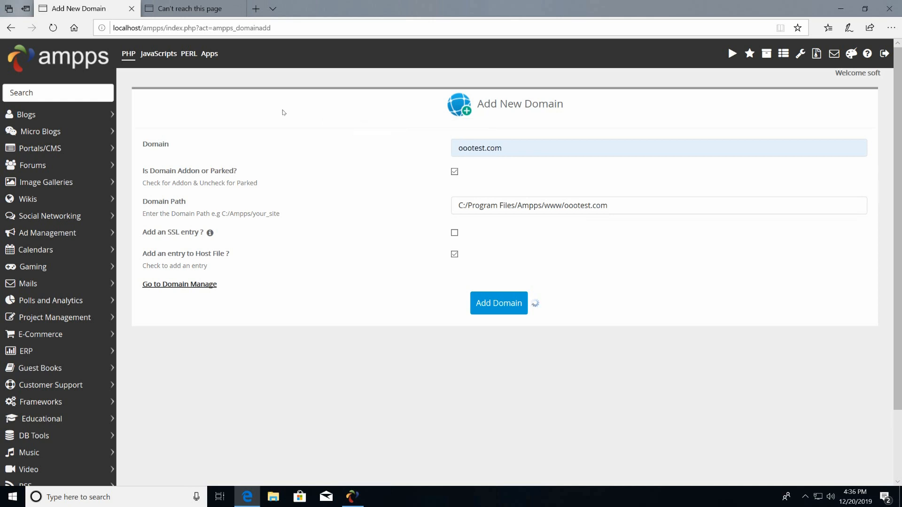
From a new tab, reopen the AMPPS admin panel and view Manage Domains listing oootest.com.
click(261, 10)
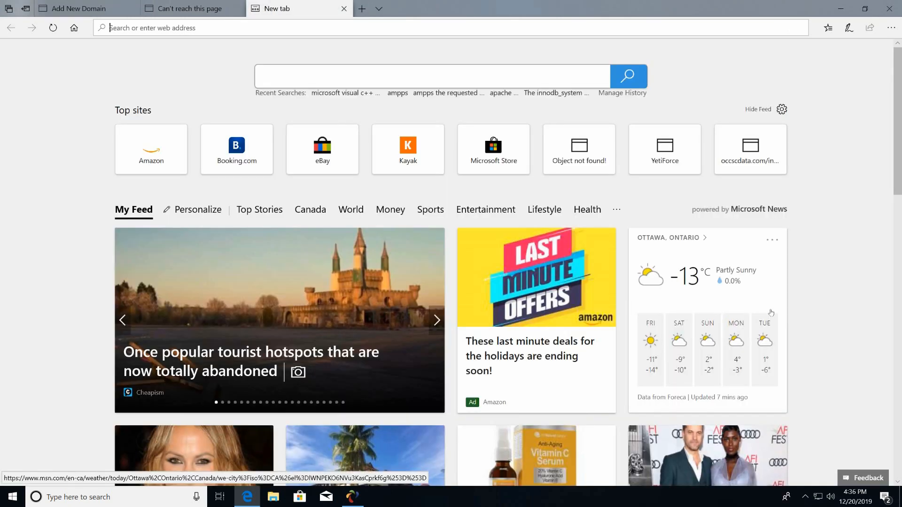
click(352, 498)
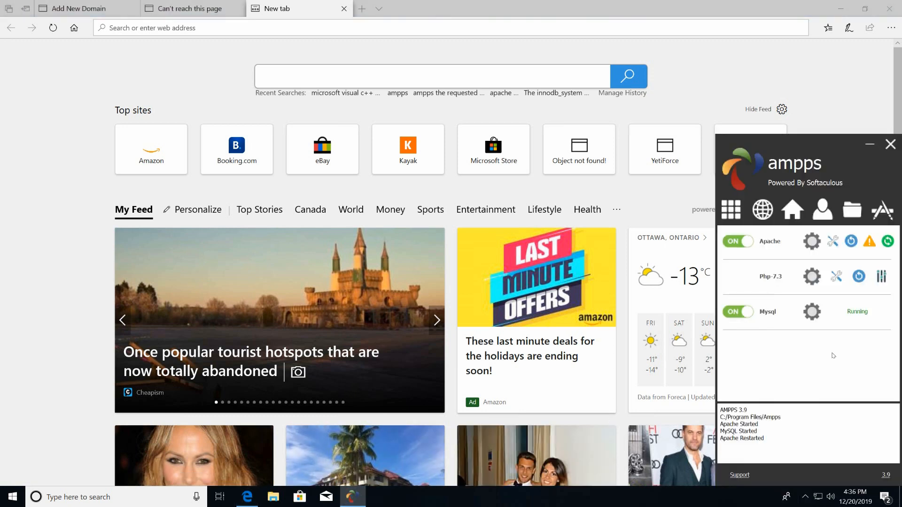
click(793, 212)
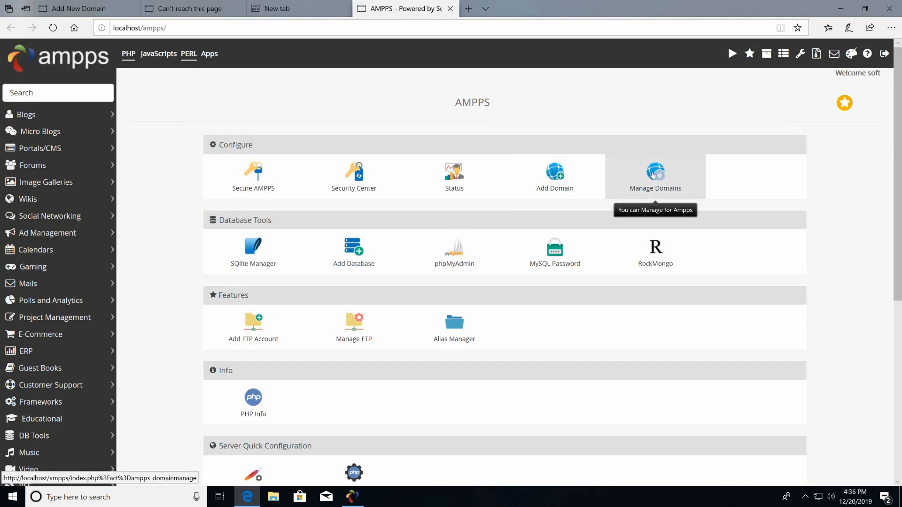
click(653, 176)
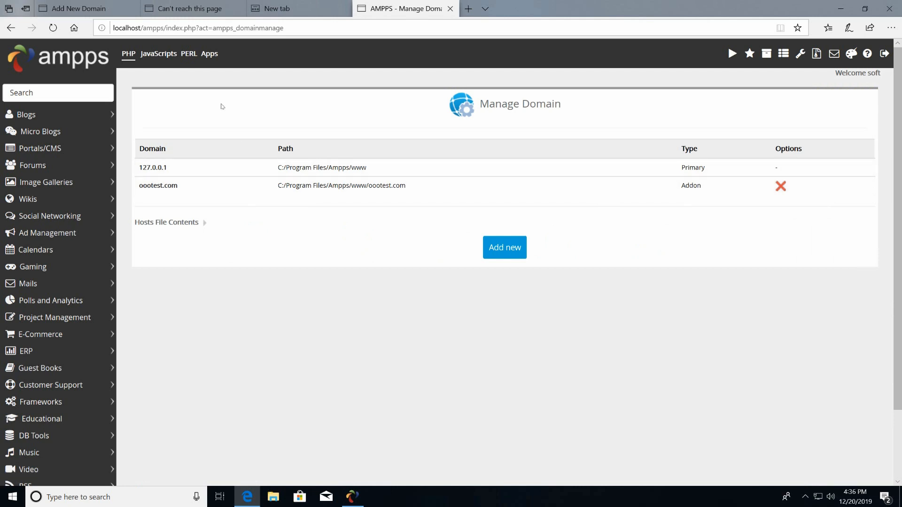
Reopen the YetiForce install form and choose ootest.com as the installation domain.
click(55, 94)
text(y)
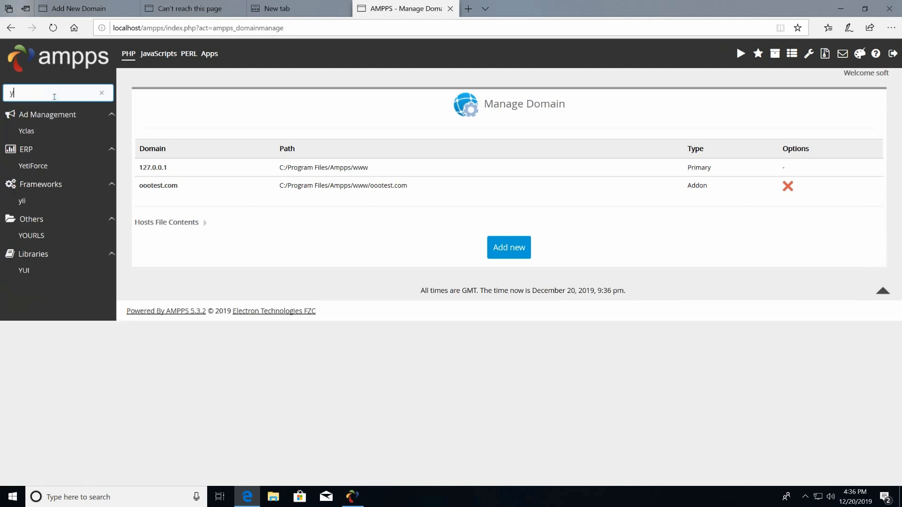
text(eti)
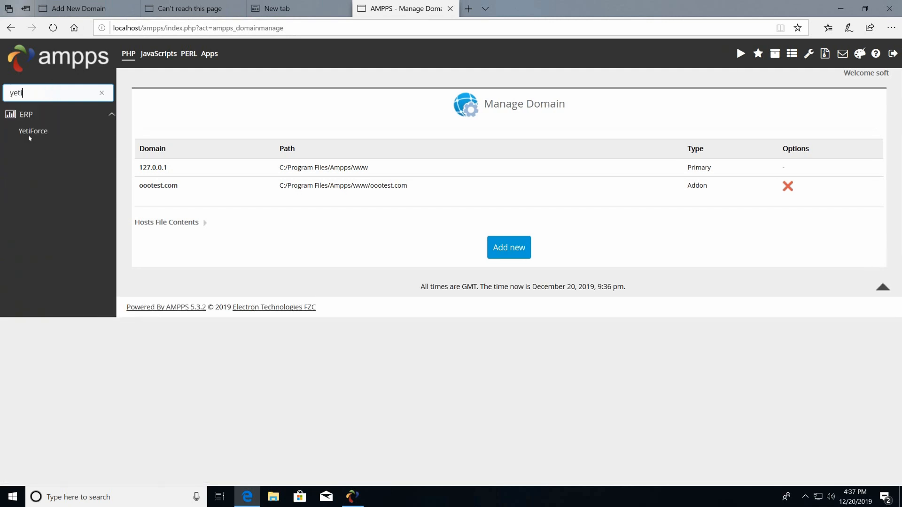
click(30, 136)
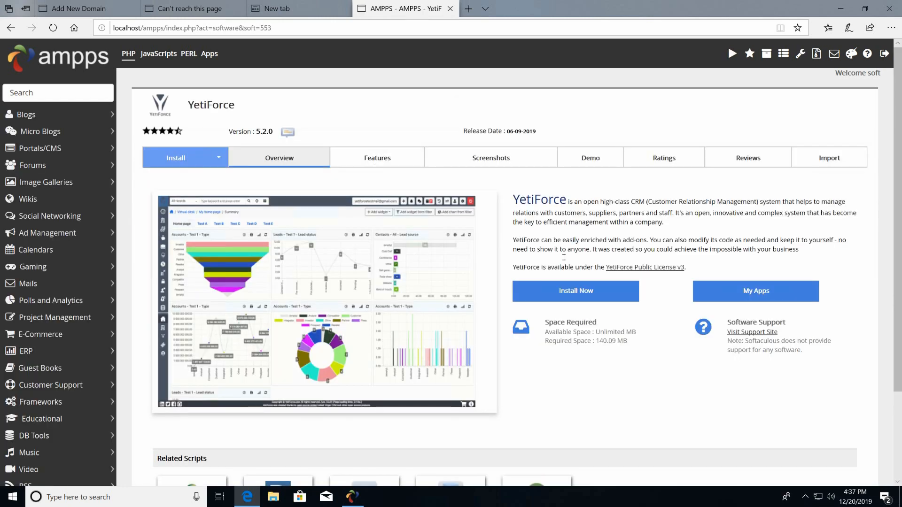
click(584, 295)
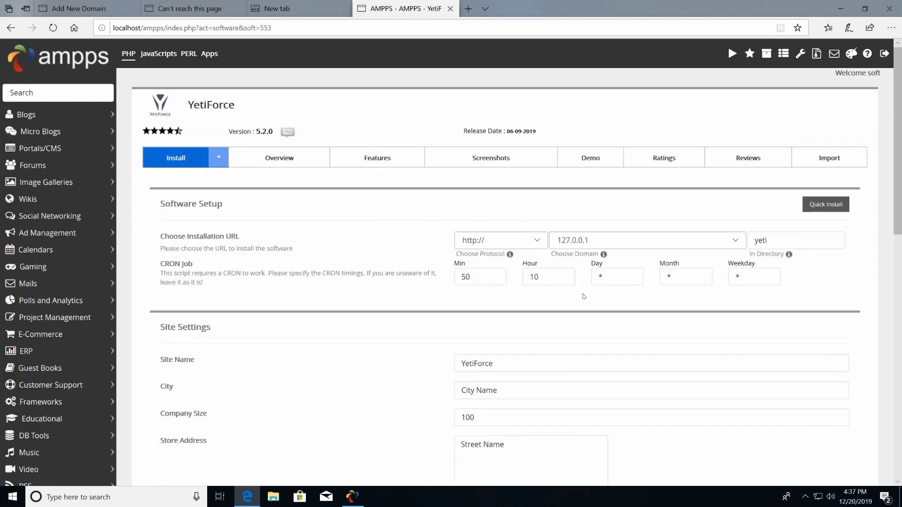
click(611, 243)
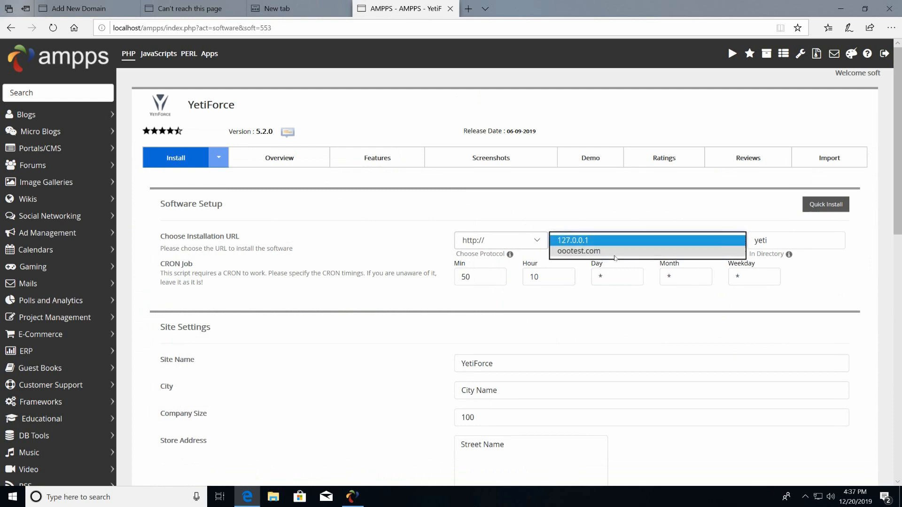
click(615, 254)
click(614, 297)
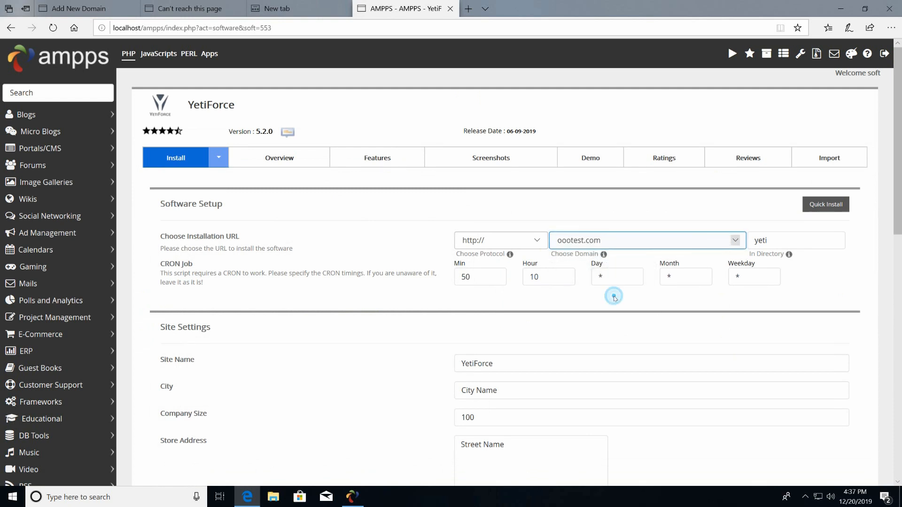
Replace the admin account password and submit the YetiForce installation.
scroll(614, 296, down, 4)
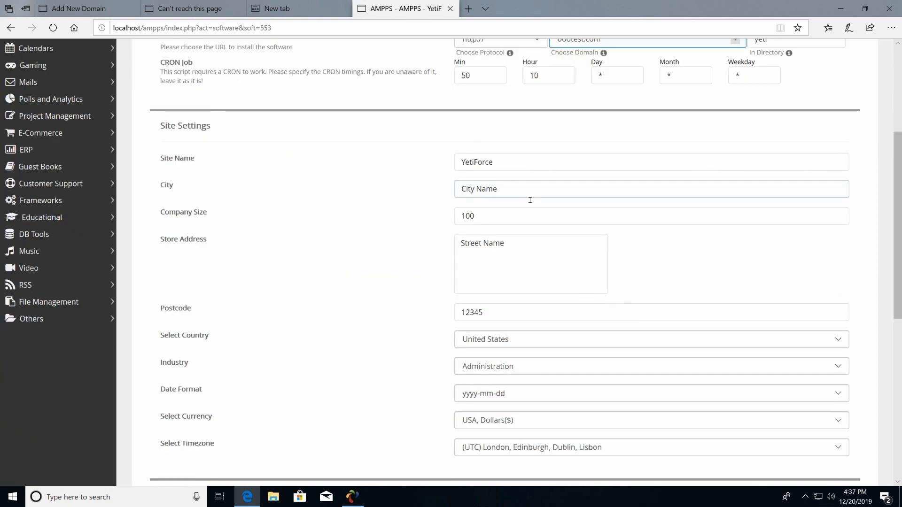
scroll(553, 277, down, 1)
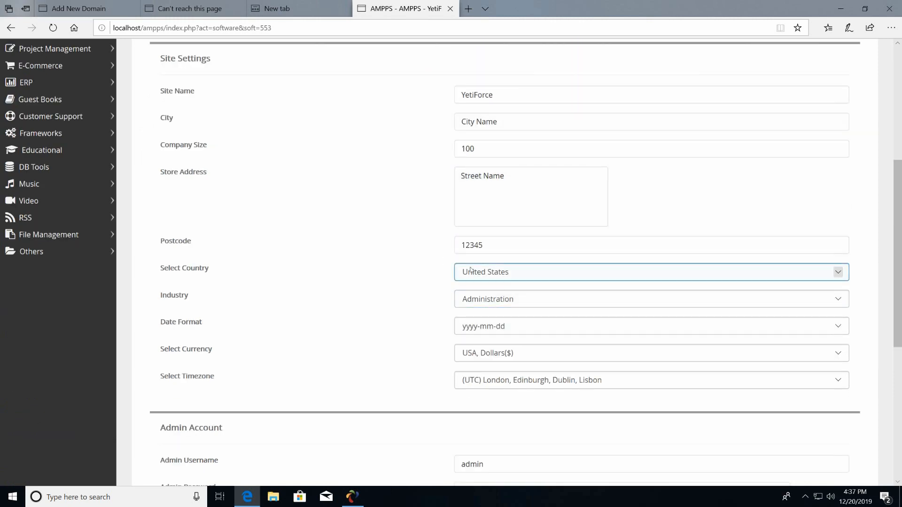
scroll(588, 334, down, 1)
scroll(589, 335, down, 2)
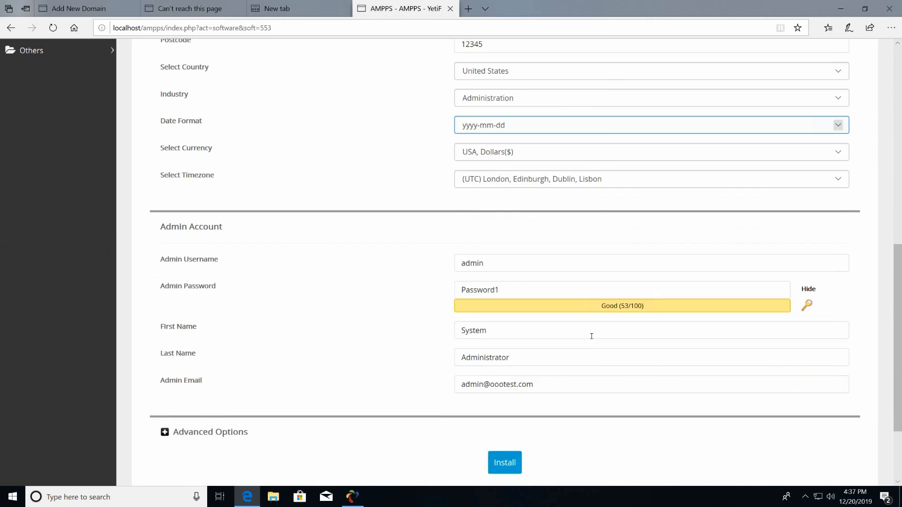
click(491, 290)
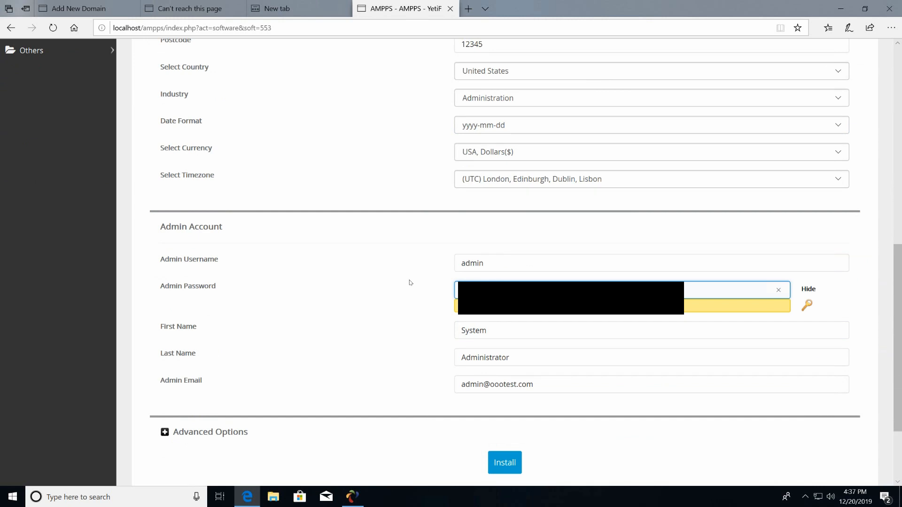
key(BackSpace)
text(*)
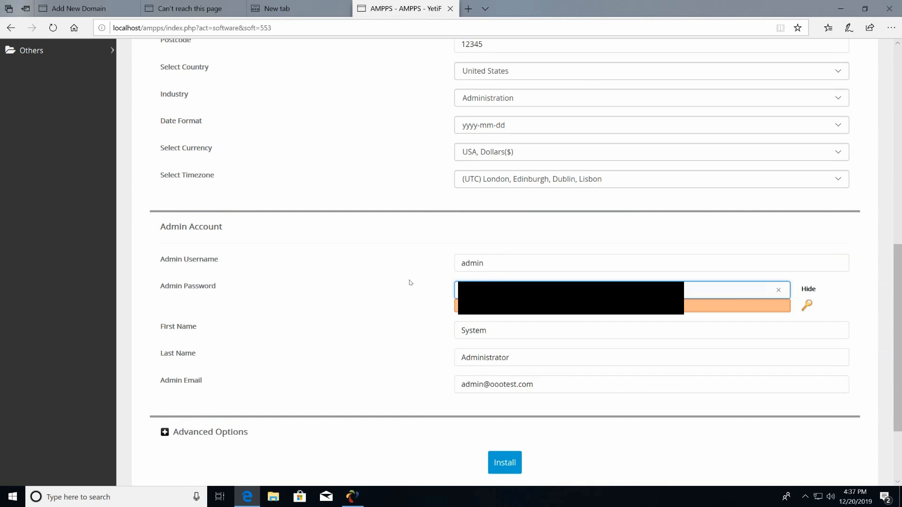
text(*)
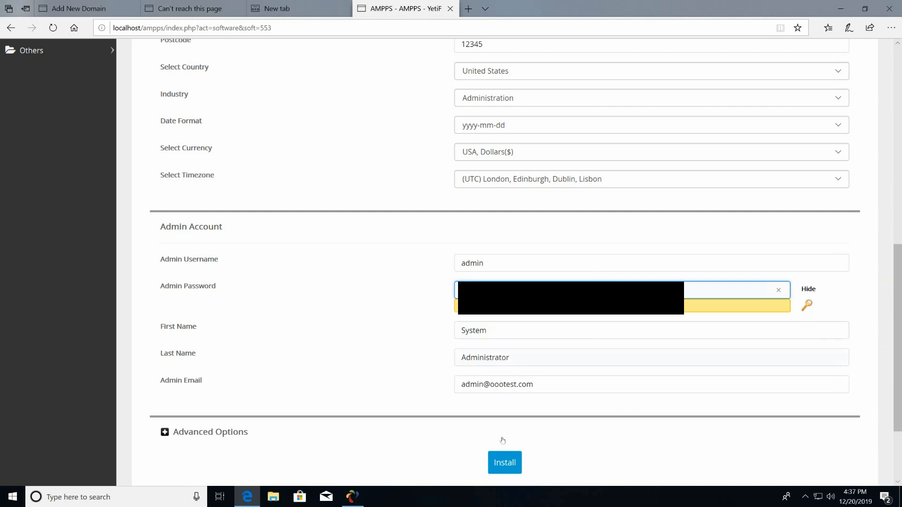
click(511, 462)
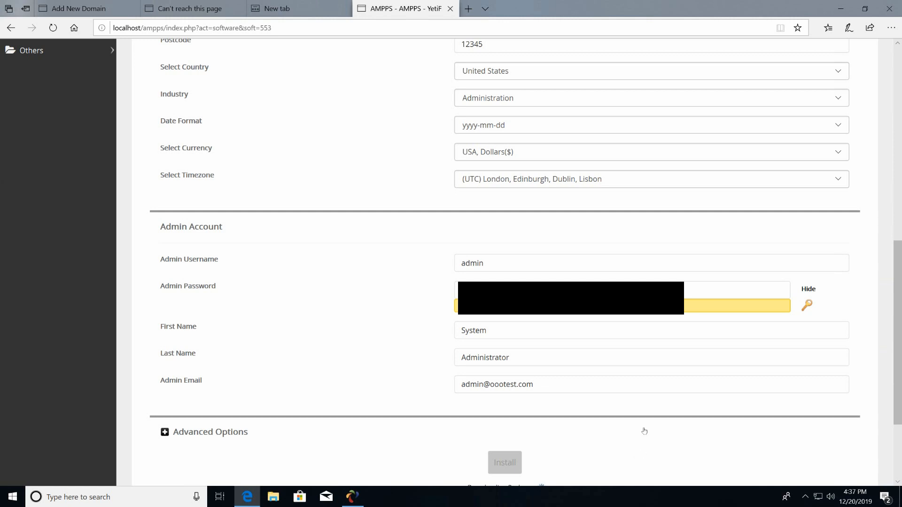
Let the YetiForce install reach 95% propagating the database, then reopen the AMPPS control panel.
scroll(644, 429, down, 3)
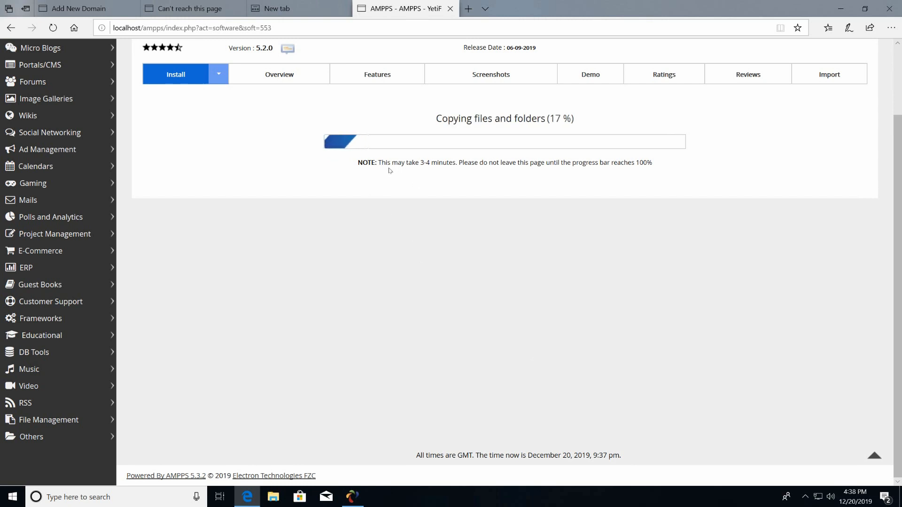
drag(387, 166, 451, 169)
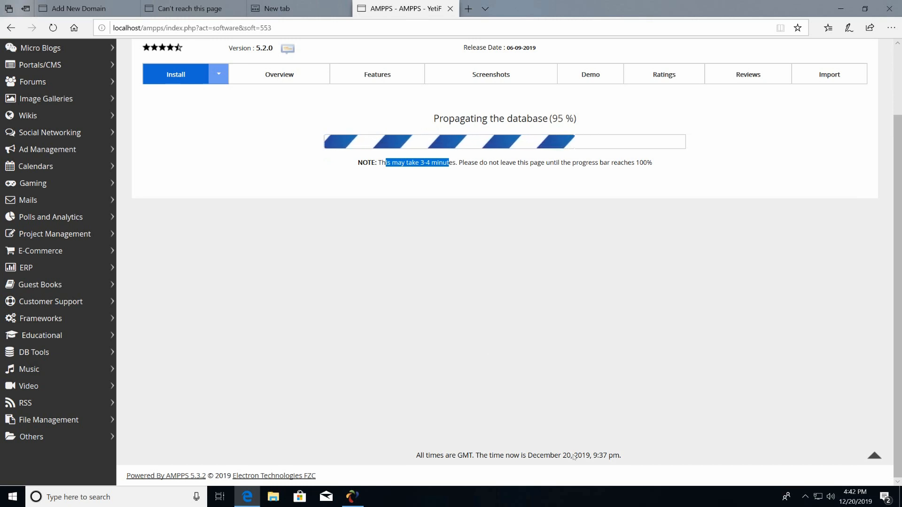
click(352, 497)
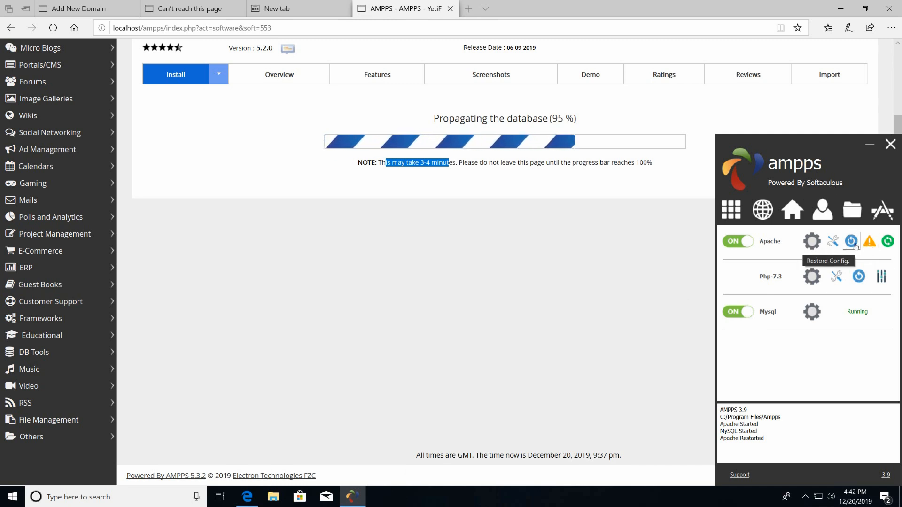
Open virtual-host.conf from AMPPS's Apache configuration files in Notepad.
click(835, 243)
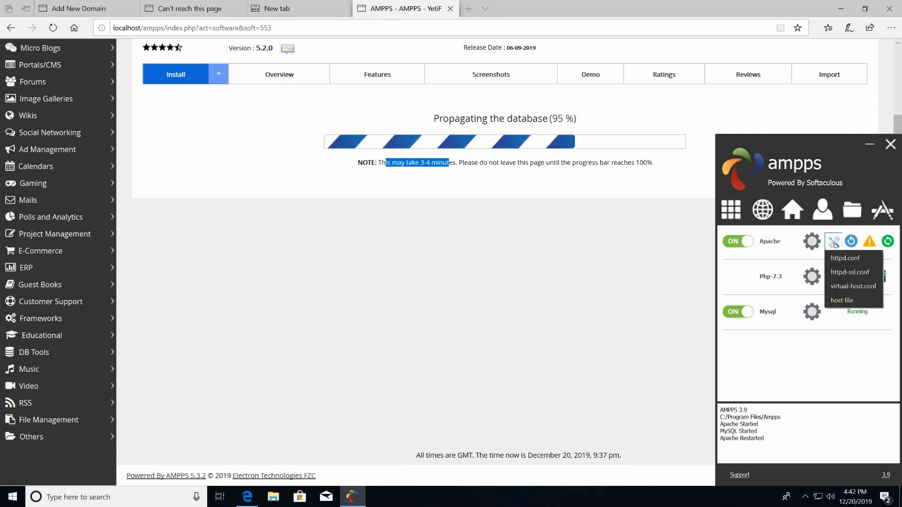
click(845, 287)
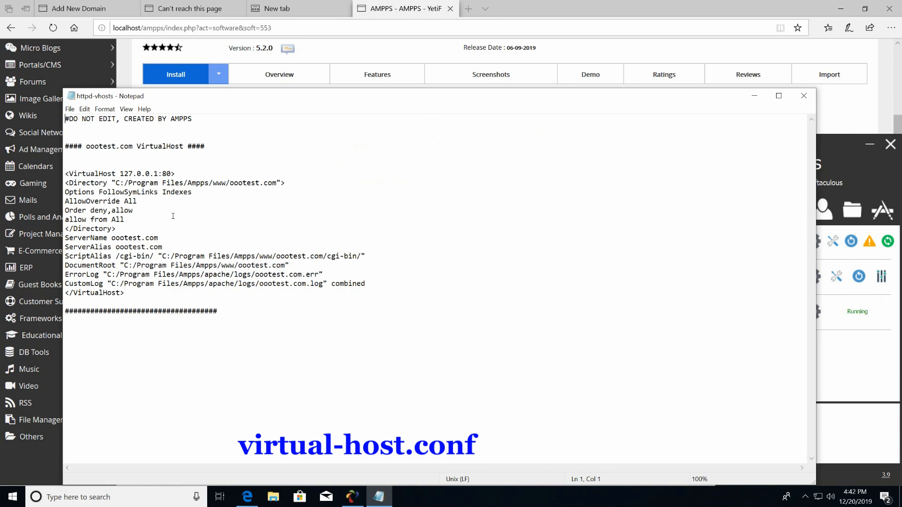
click(112, 192)
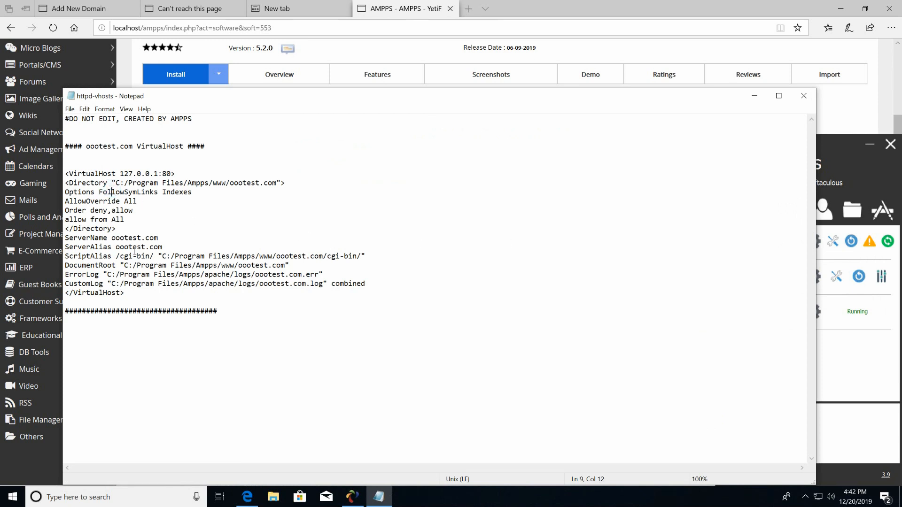
click(86, 238)
drag(65, 238, 370, 289)
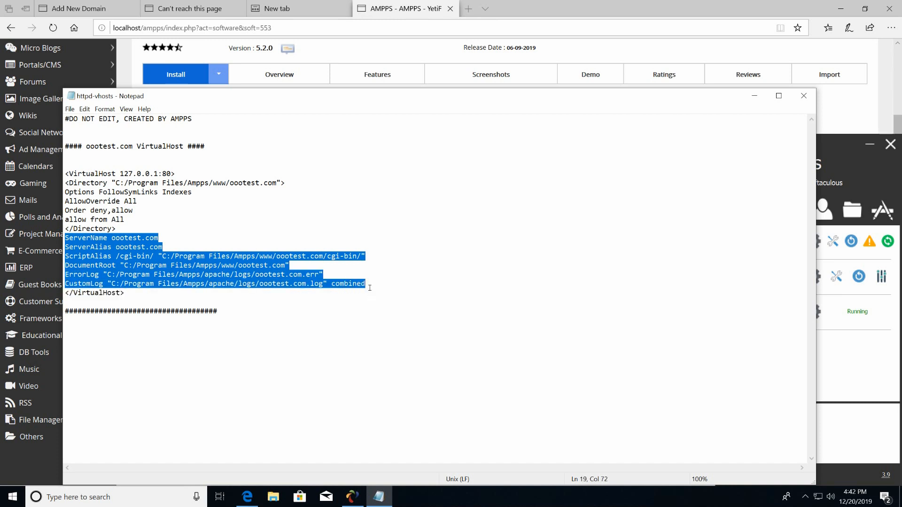
click(155, 249)
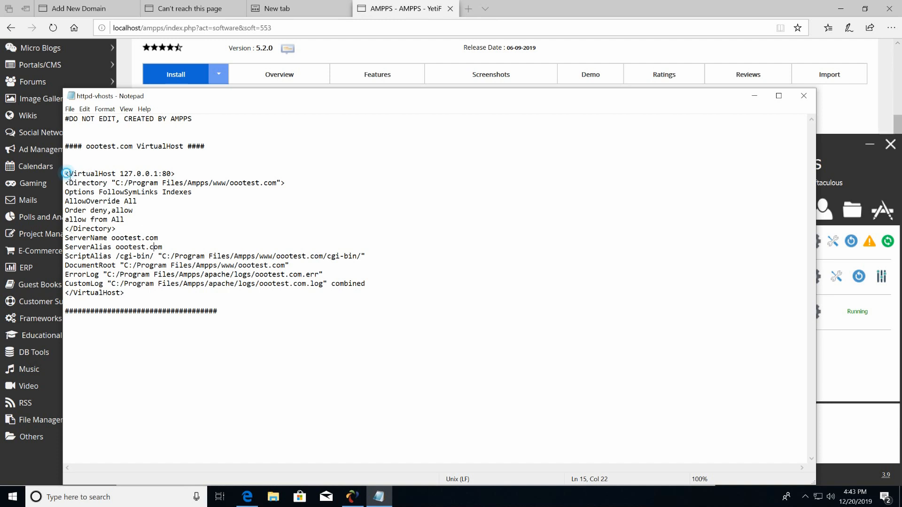
Copy the entire ootest.com VirtualHost block and return to the Apache configuration list.
drag(65, 174, 365, 298)
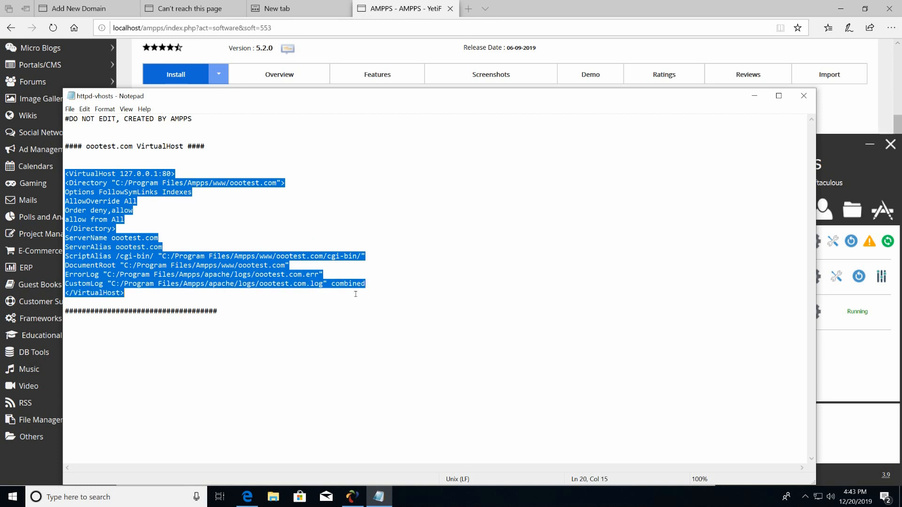
right_click(242, 268)
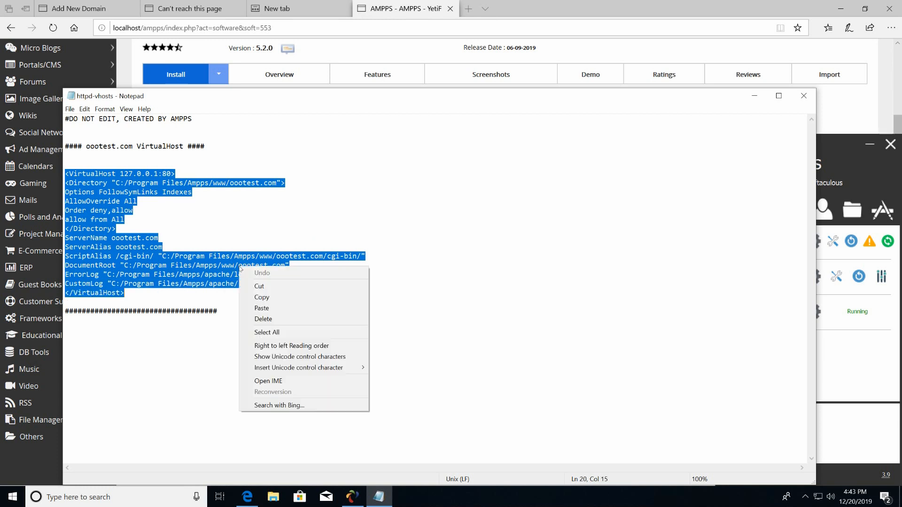
click(271, 301)
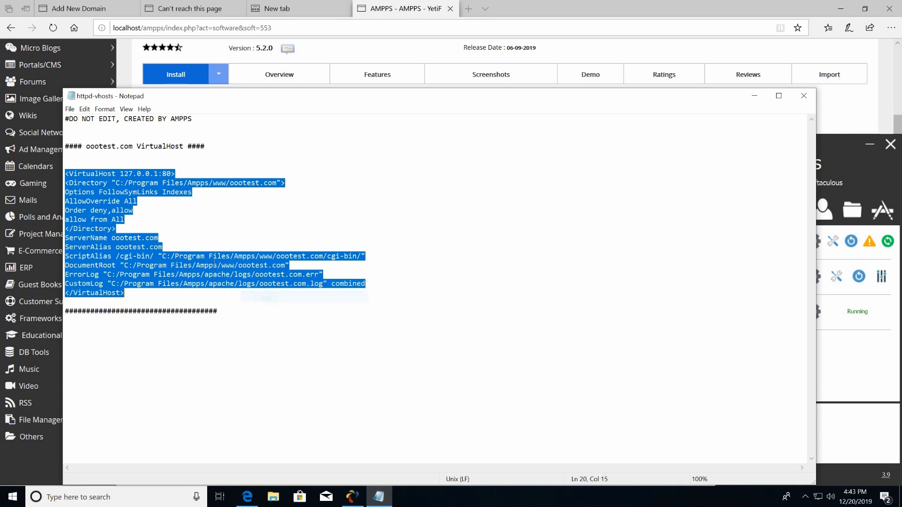
click(202, 219)
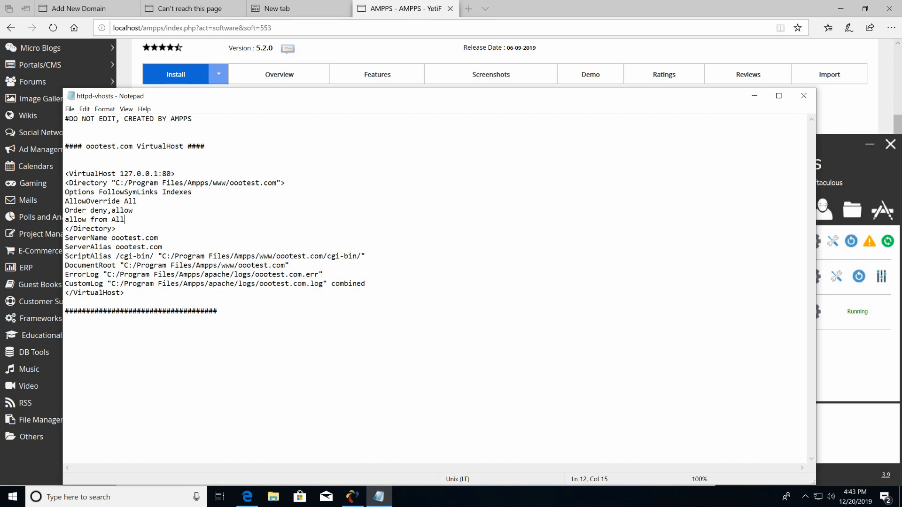
drag(702, 99, 637, 85)
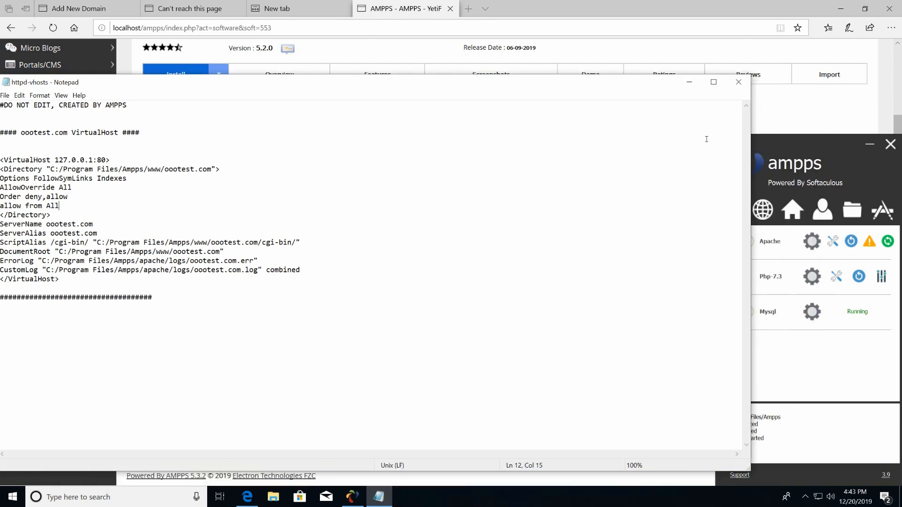
click(834, 243)
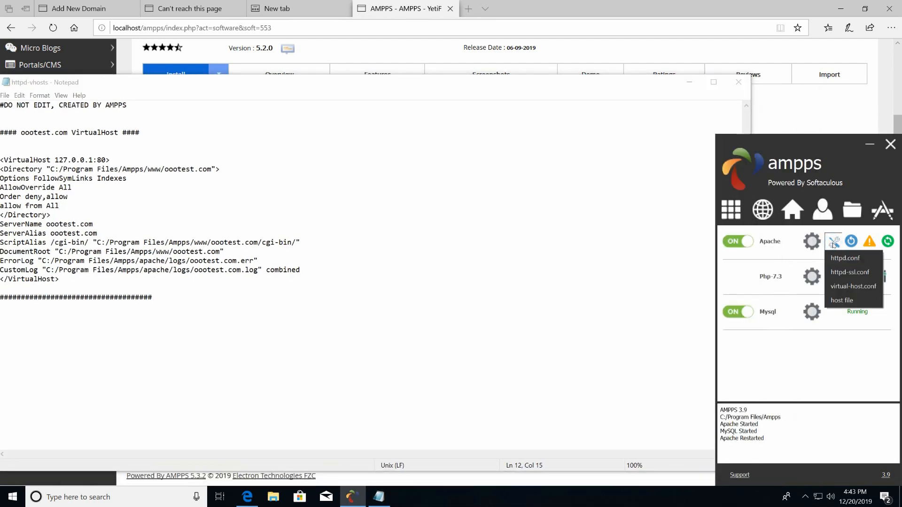
click(852, 262)
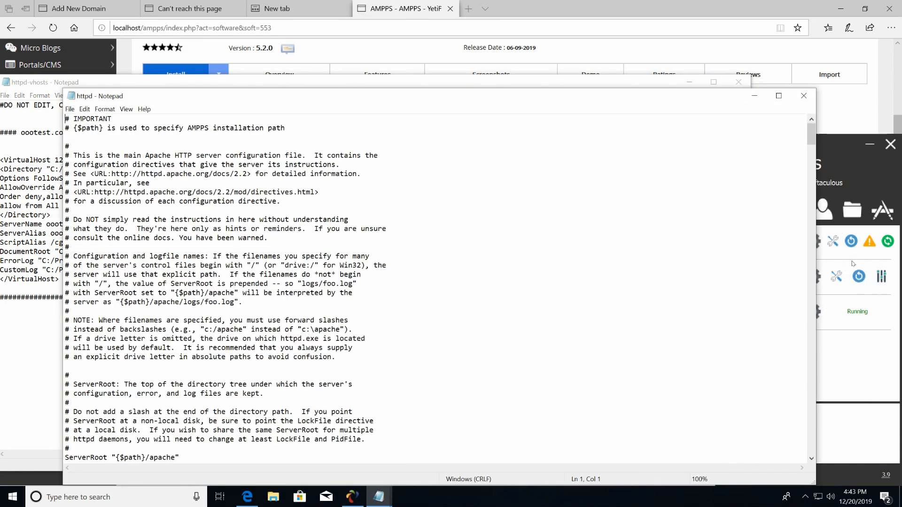
drag(394, 96, 423, 39)
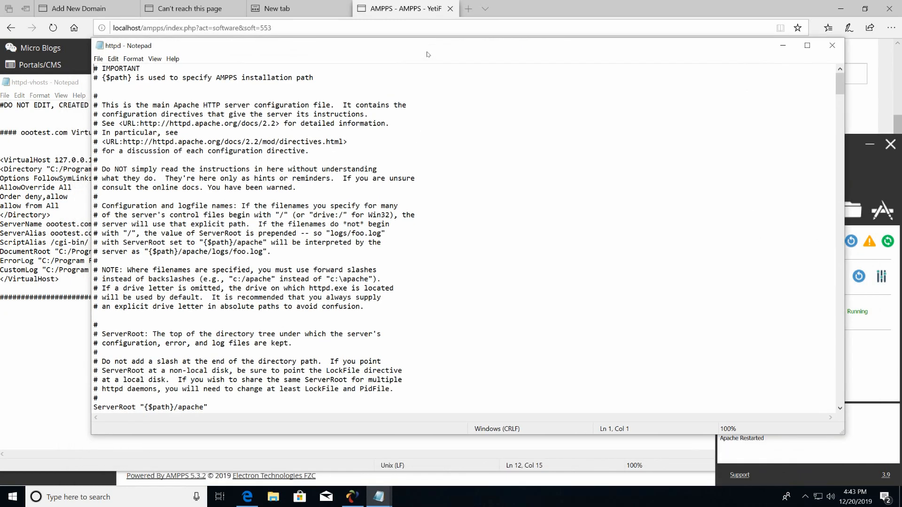
click(553, 182)
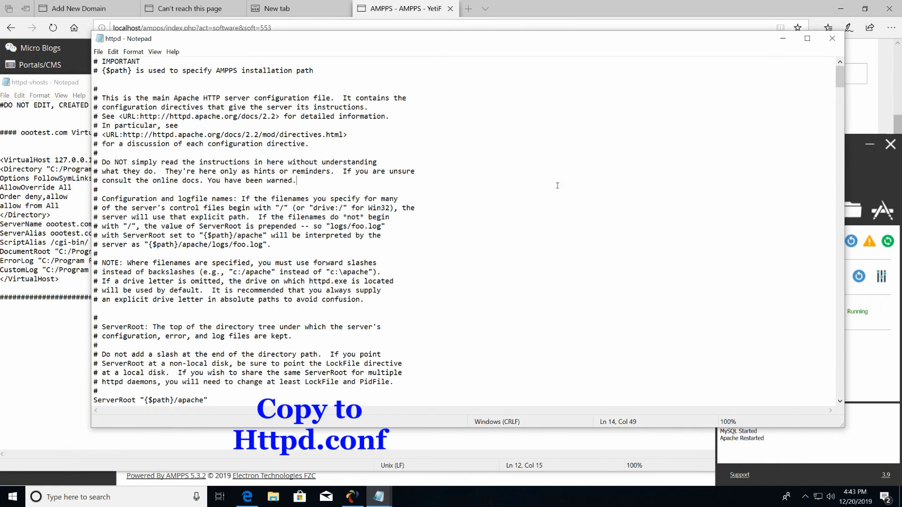
key(ctrl+f)
text(127)
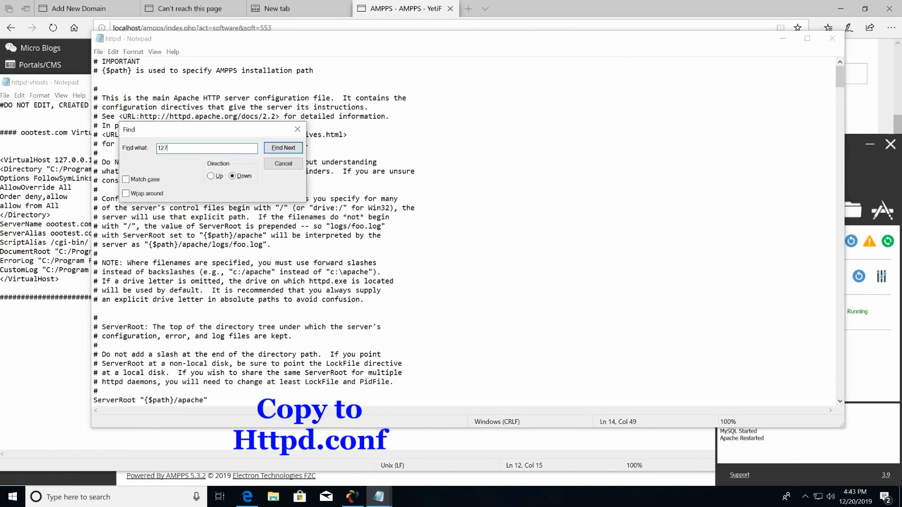
click(279, 147)
scroll(381, 290, down, 3)
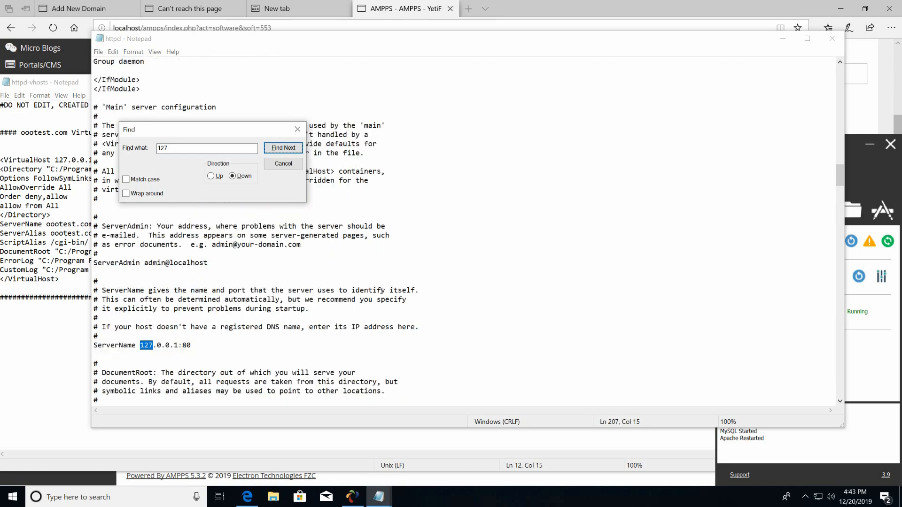
scroll(381, 291, down, 3)
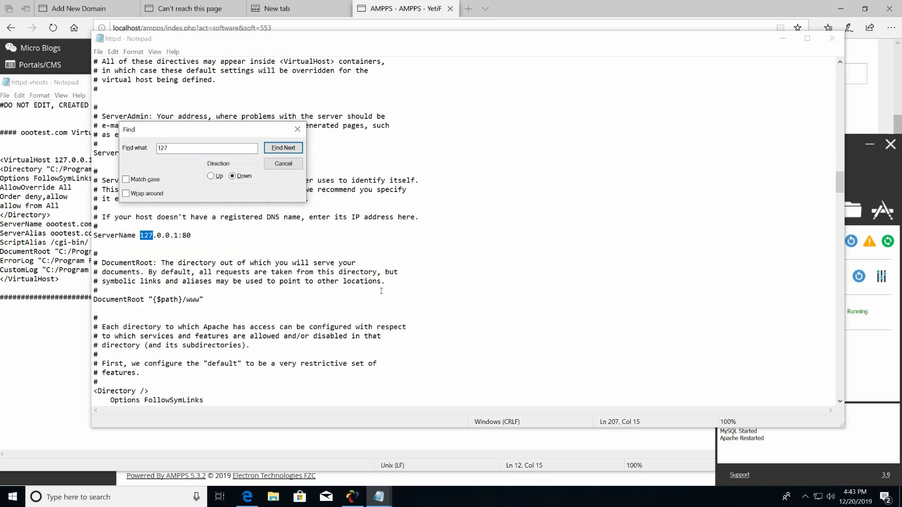
scroll(381, 291, down, 1)
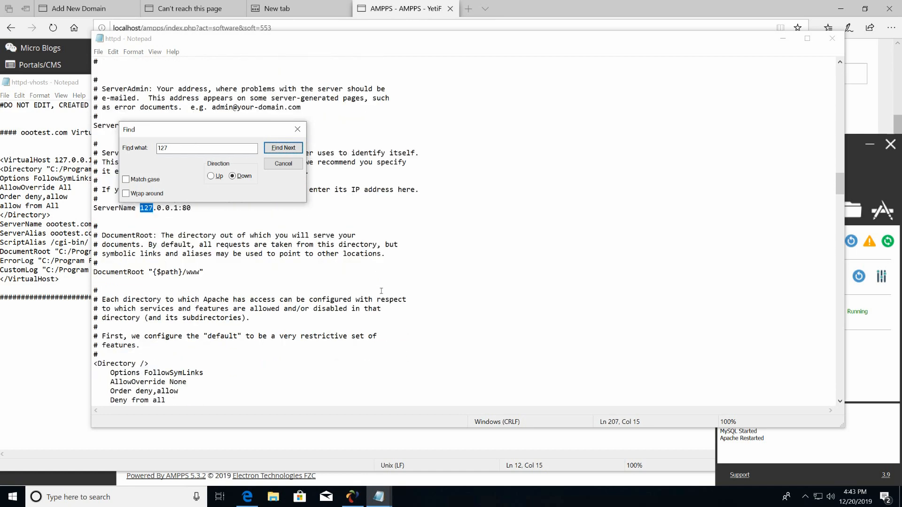
click(282, 163)
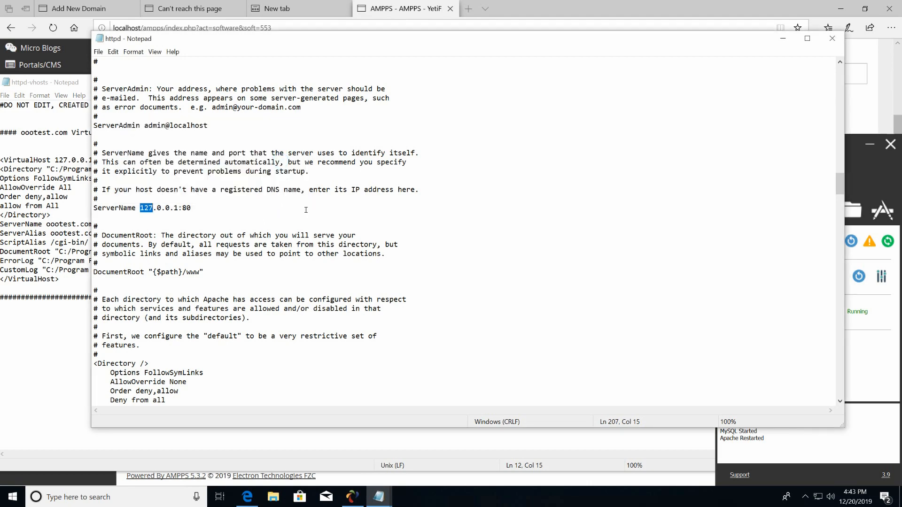
scroll(304, 210, down, 2)
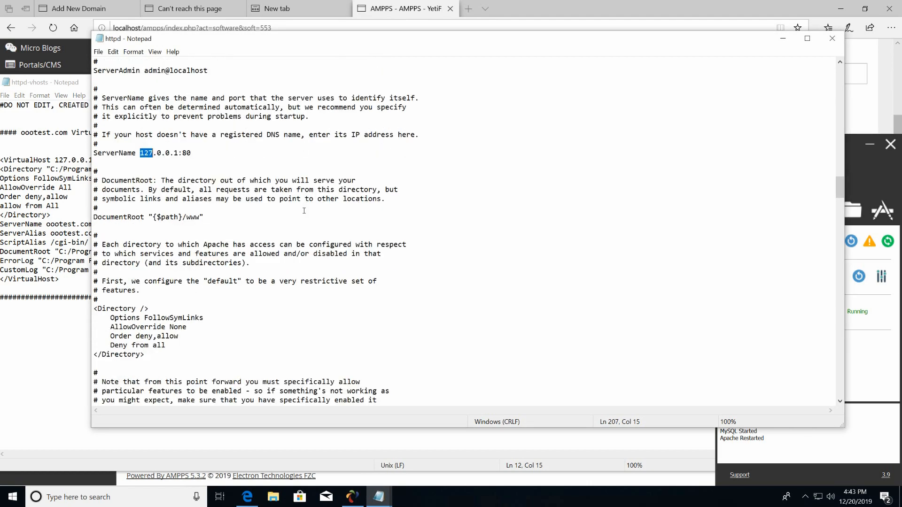
scroll(304, 210, down, 1)
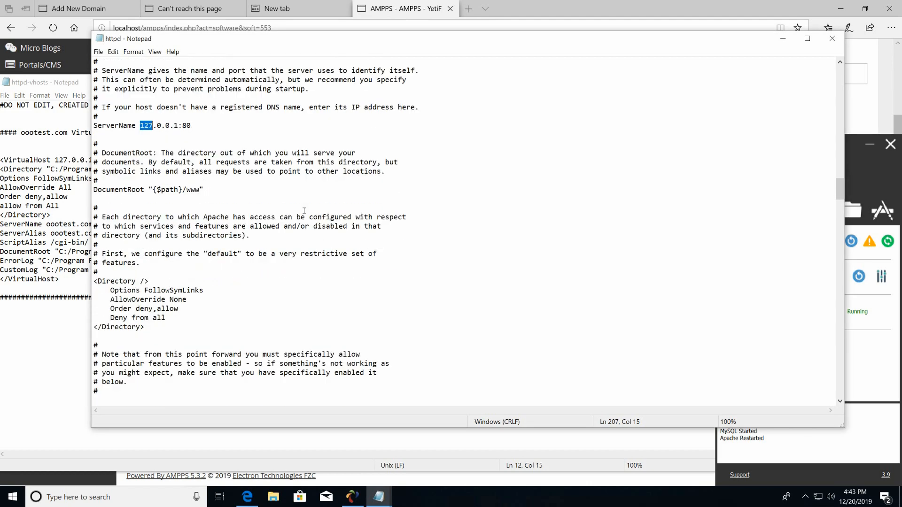
scroll(304, 210, down, 2)
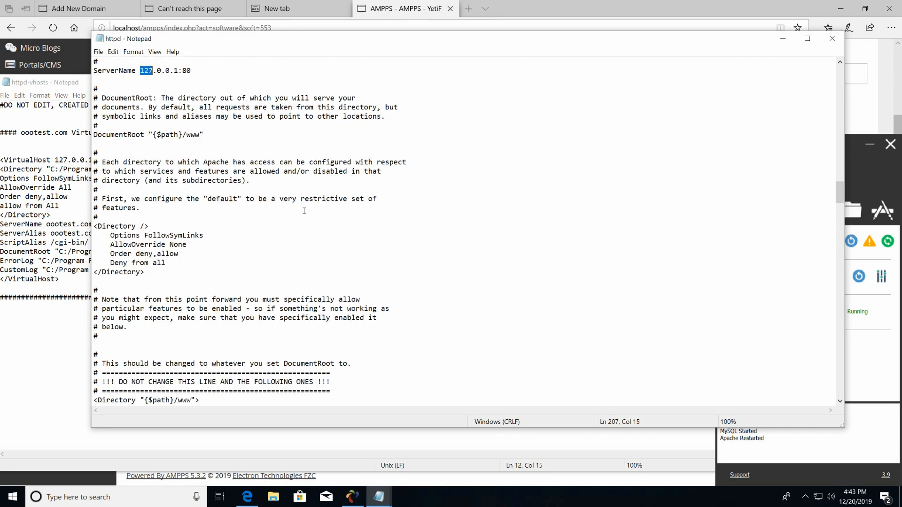
scroll(303, 210, down, 7)
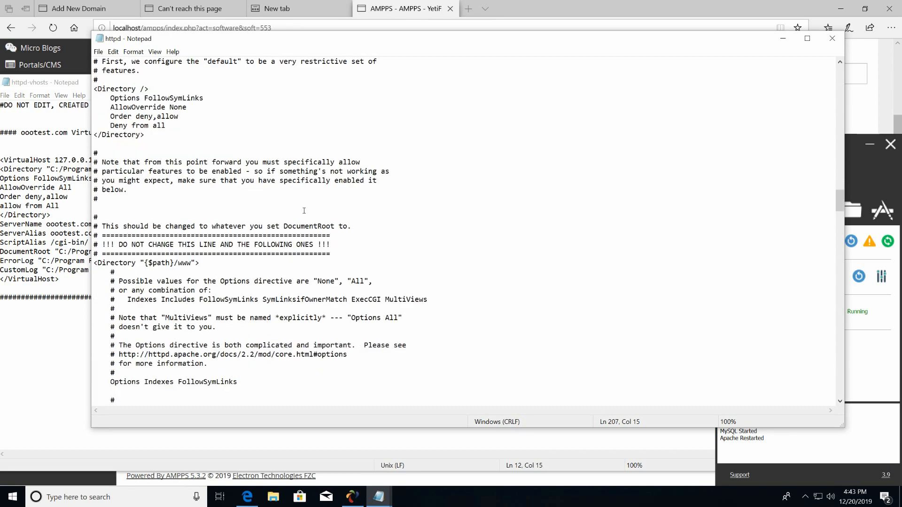
scroll(304, 210, down, 4)
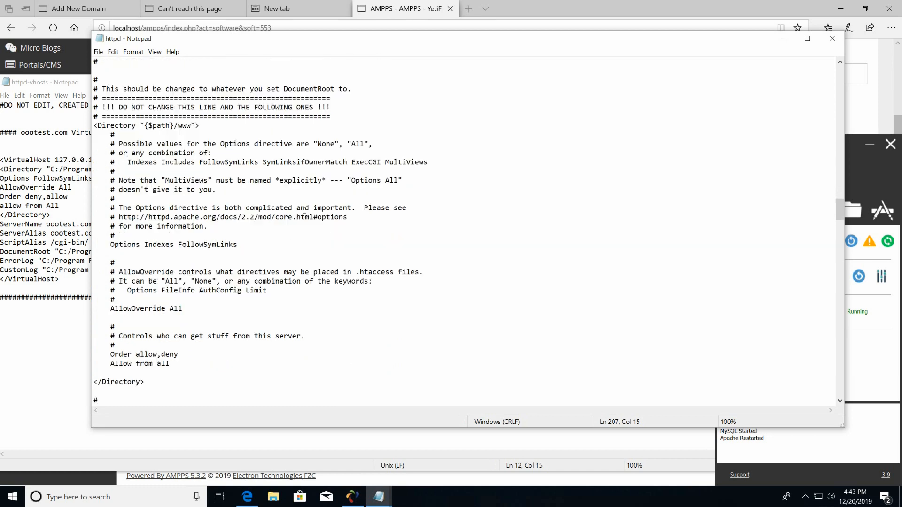
scroll(304, 211, down, 4)
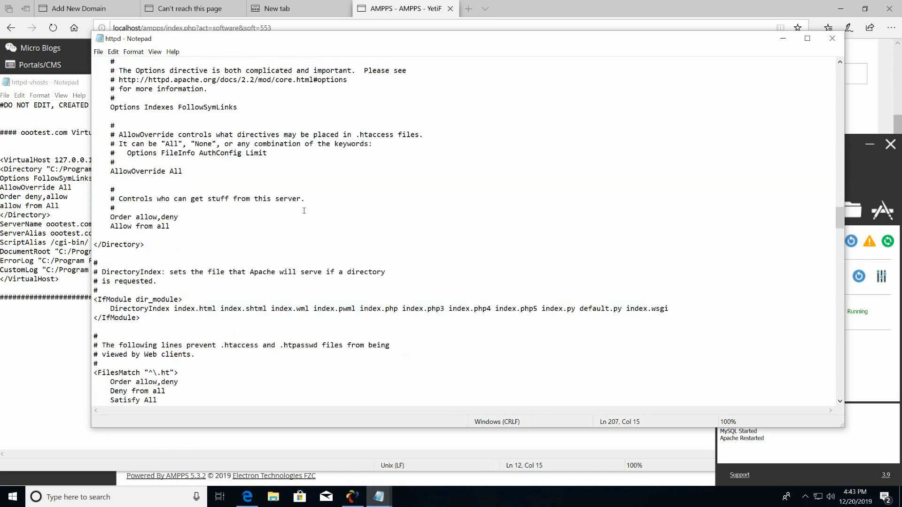
scroll(304, 211, down, 1)
scroll(304, 210, up, 1)
scroll(304, 211, up, 4)
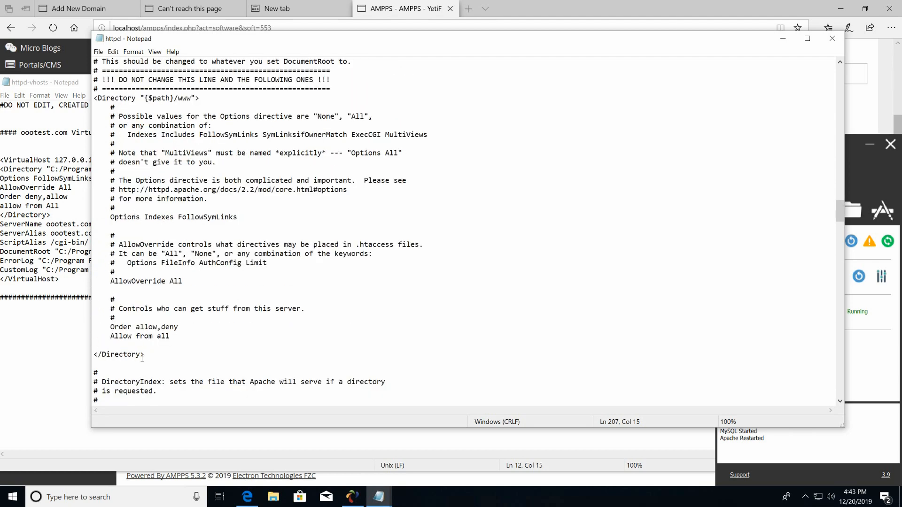
scroll(193, 177, up, 2)
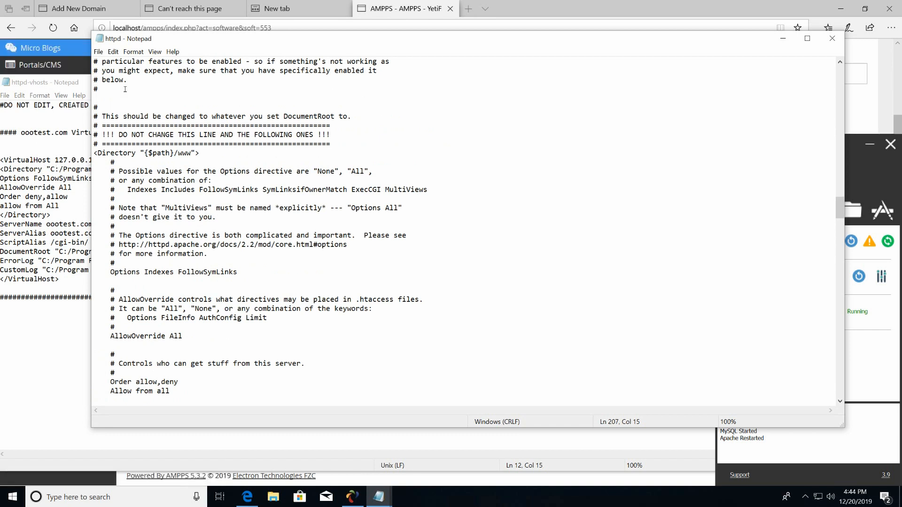
click(59, 142)
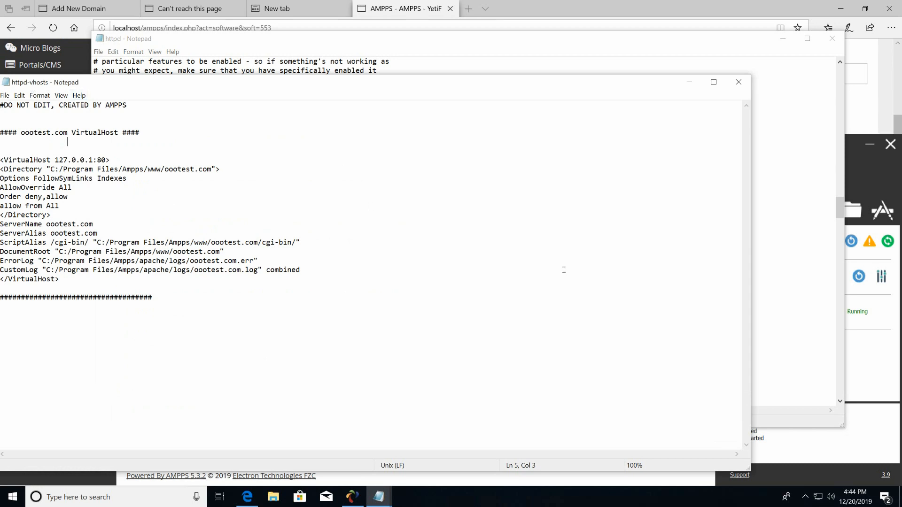
click(488, 62)
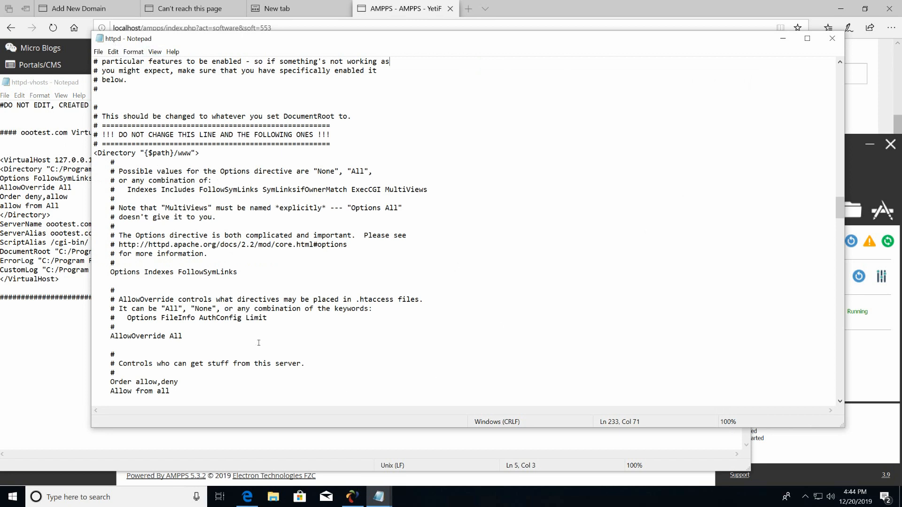
scroll(258, 343, down, 2)
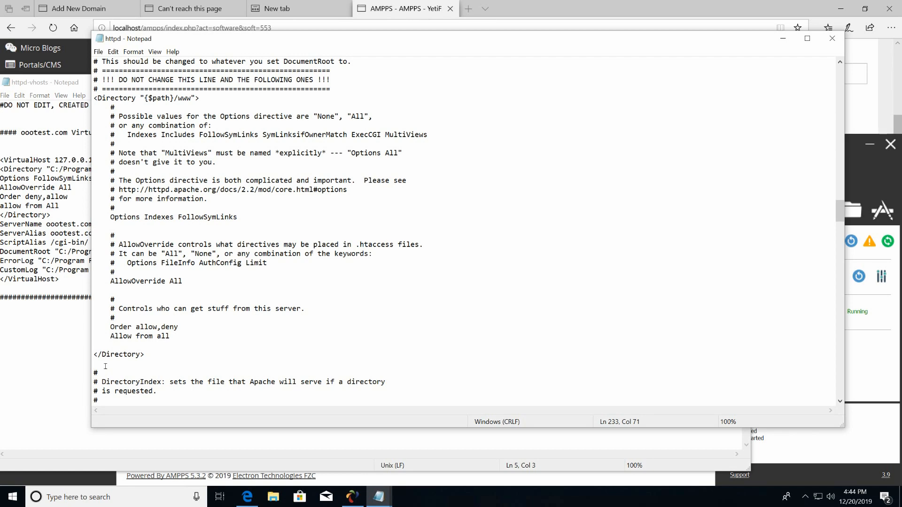
click(105, 366)
drag(840, 213, 802, 413)
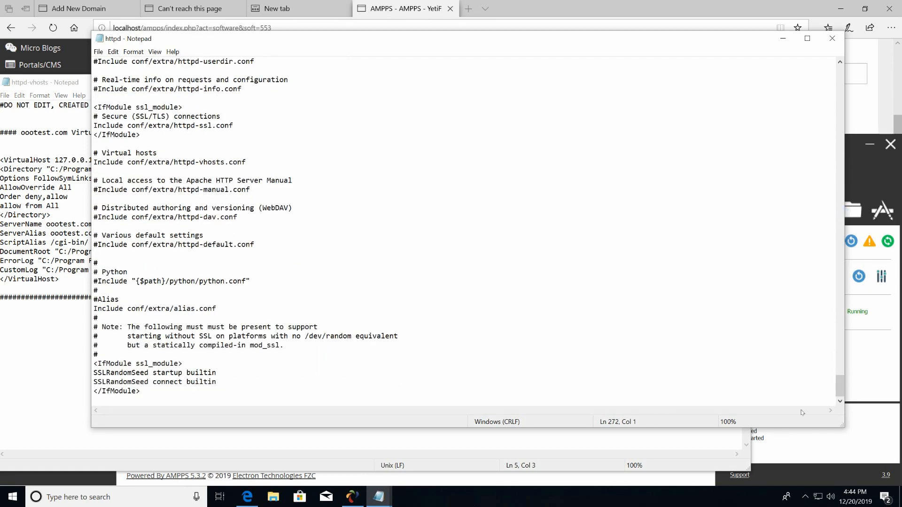
Paste the copied oootest.com VirtualHost block on a new line at the end of httpd.conf.
click(189, 399)
key(Return)
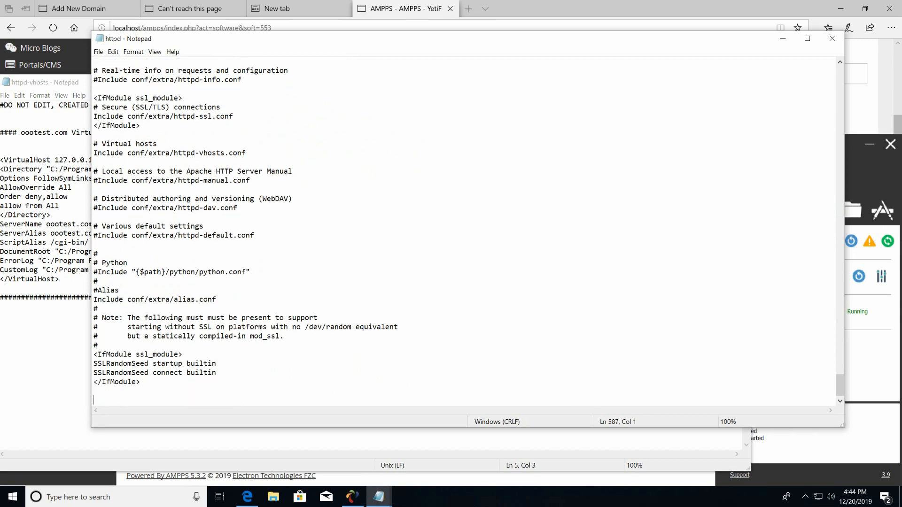
text(<VirtualHost 127.0.0.1:80> <Directory "C:/Program Files/Ampps/www/ootest.com"> Options FollowSymLinks Indexes AllowOverride All Order deny,allow allow from All </Directory> ServerName ootest.com ServerAlias ootest.com ScriptAlias /cgi-bin/ "C:/Program Files/Ampps/www/ootest.com/cgi-bin/" DocumentRoot "C:/Program Files/Ampps/www/ootest.com" ErrorLog "C:/Program Files/Ampps/apache/logs/ootest.com.err" CustomLog "C:/Program Files/Ampps/apache/logs/ootest.com.log" combined </VirtualHost>)
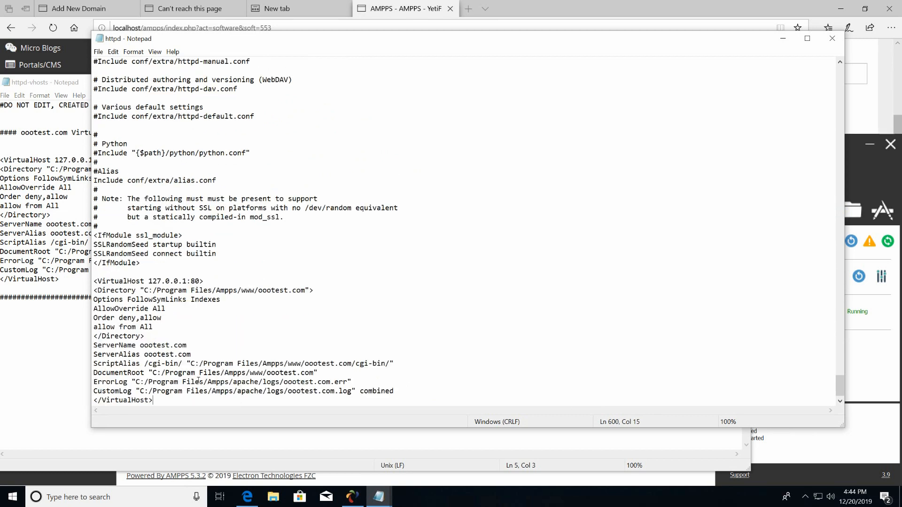
scroll(237, 336, down, 1)
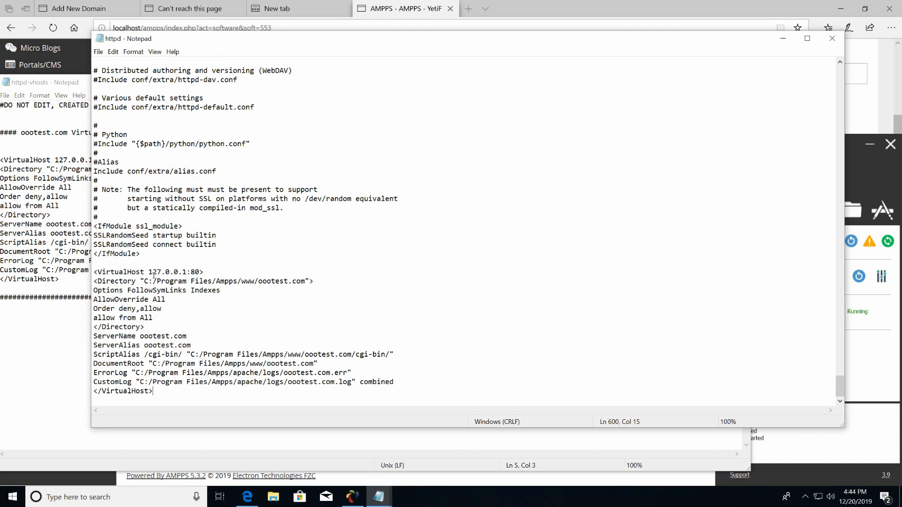
mouse_move(392, 20)
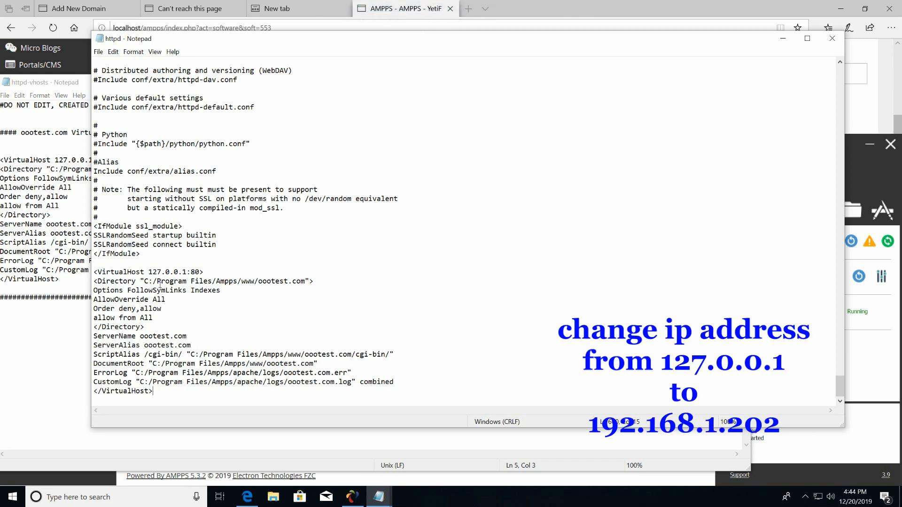
Replace 127.0.0.1 with 192.168.1.202 in the appended VirtualHost line and save httpd.conf.
drag(149, 273, 188, 276)
text(192)
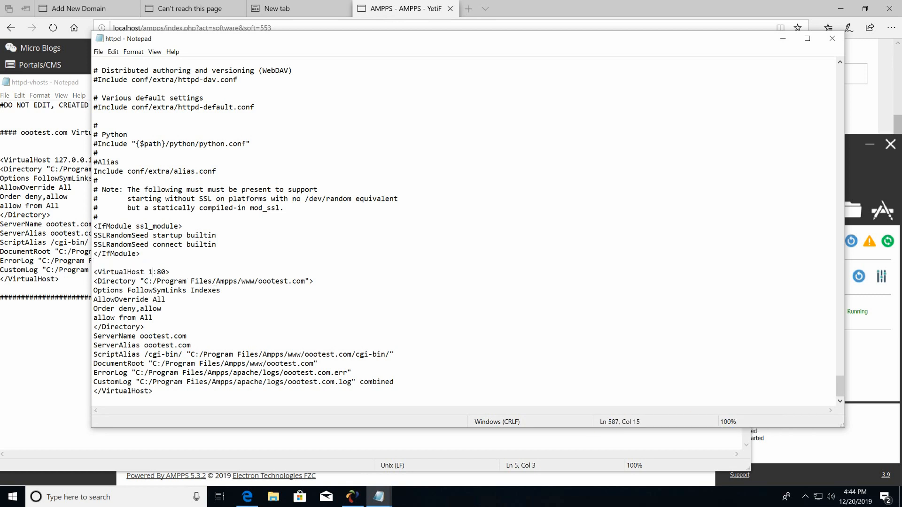
text(.168.1.202)
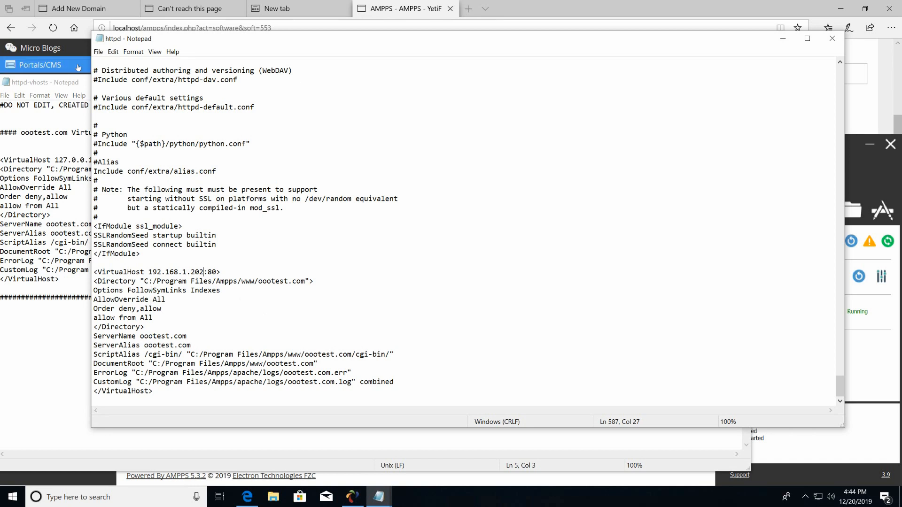
click(98, 51)
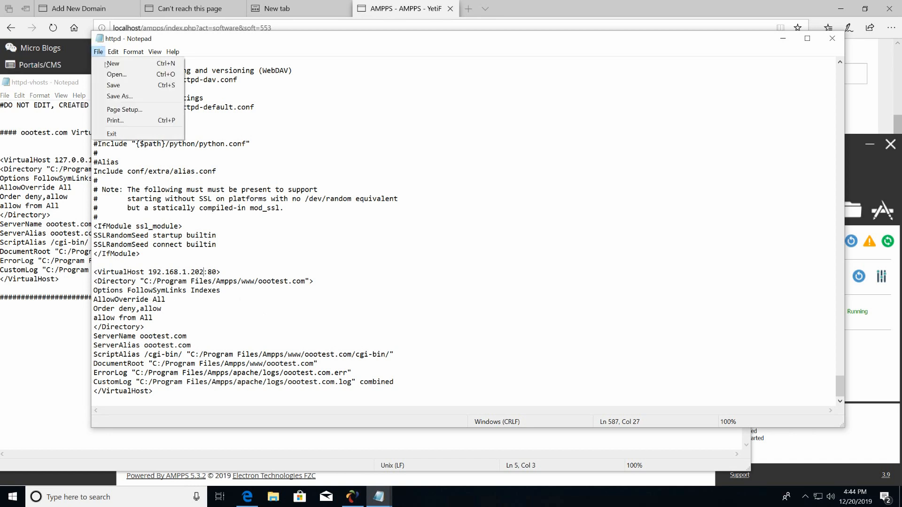
click(126, 88)
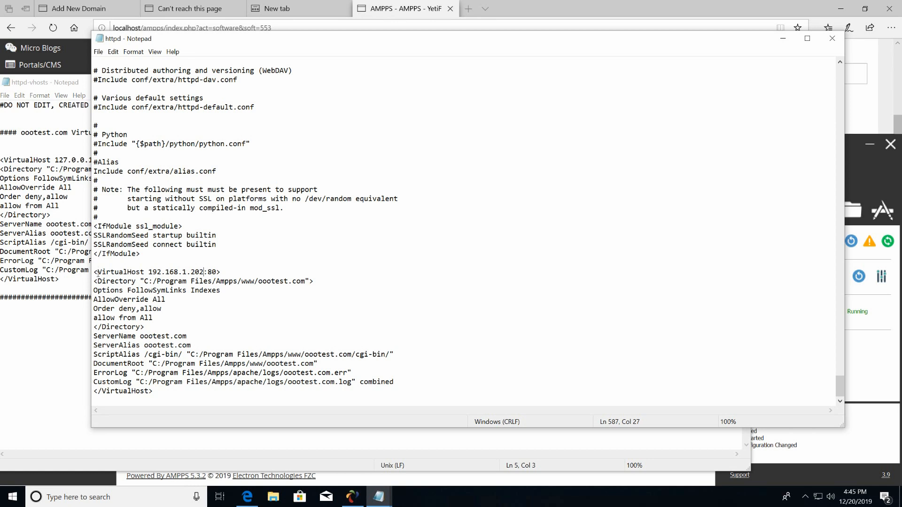
Cut the VirtualHost block from httpd.conf and paste it into a new untitled Notepad note.
drag(94, 272, 212, 395)
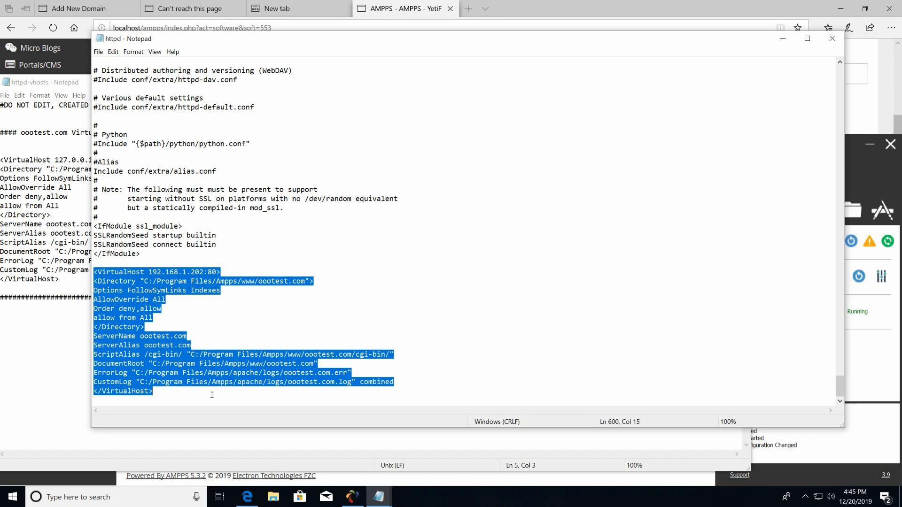
right_click(181, 364)
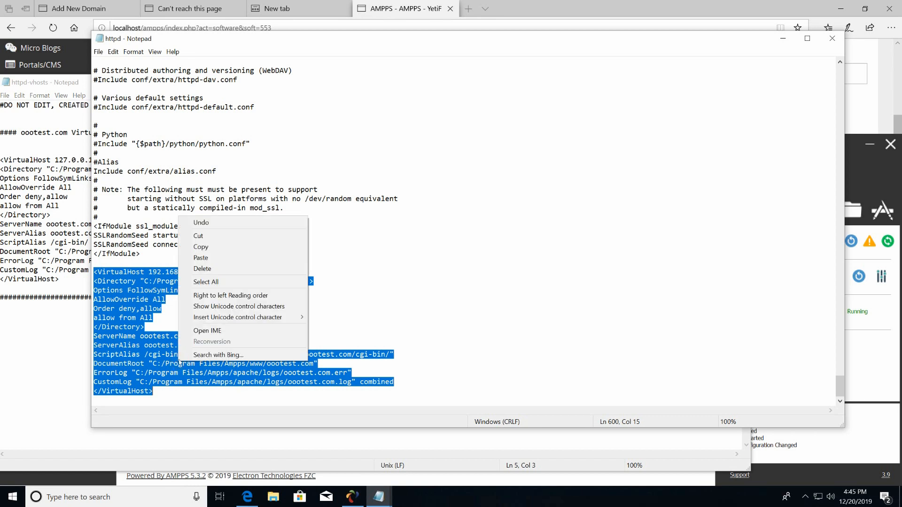
click(197, 245)
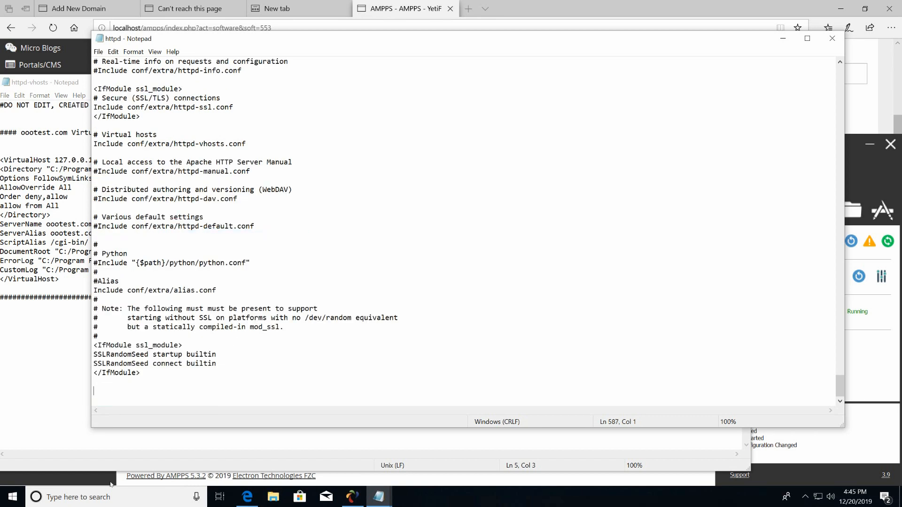
click(19, 496)
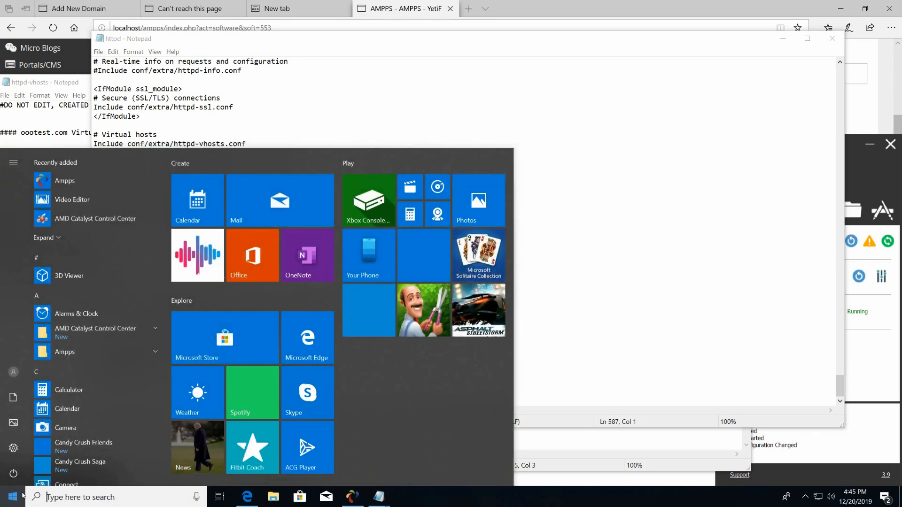
text(not)
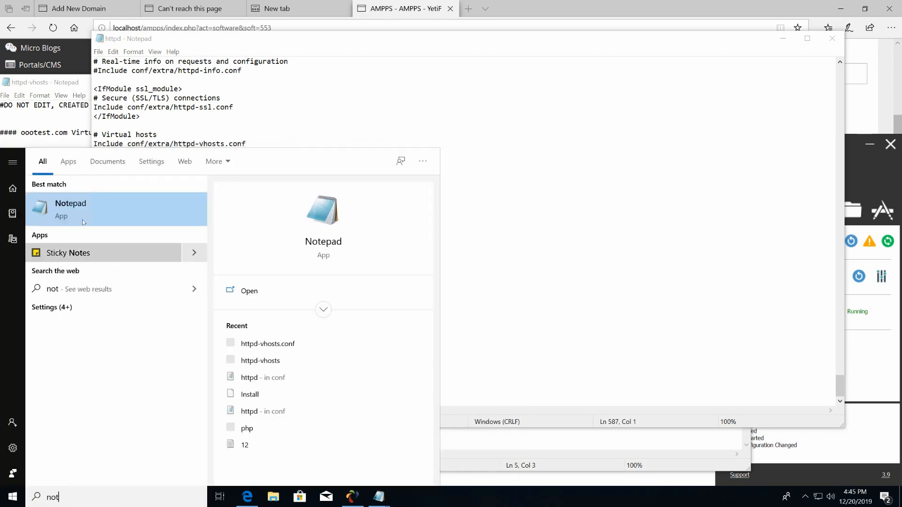
click(92, 207)
right_click(383, 211)
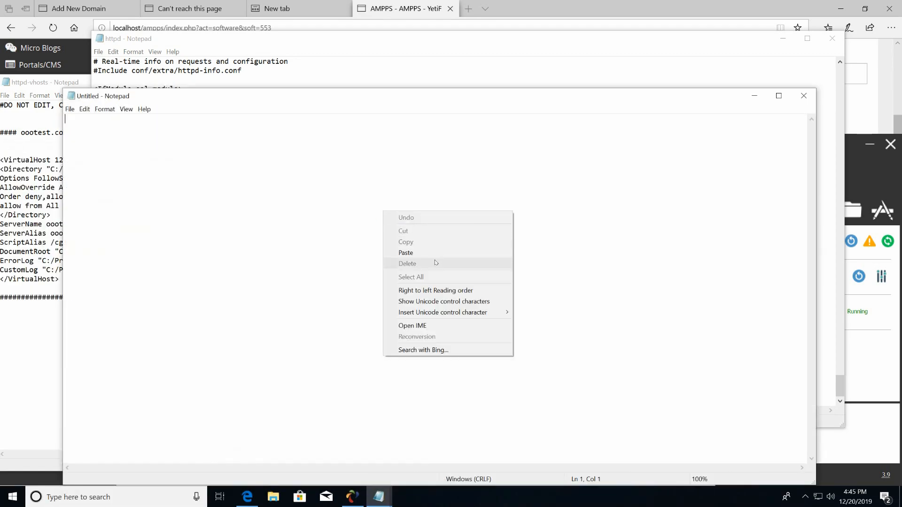
click(434, 254)
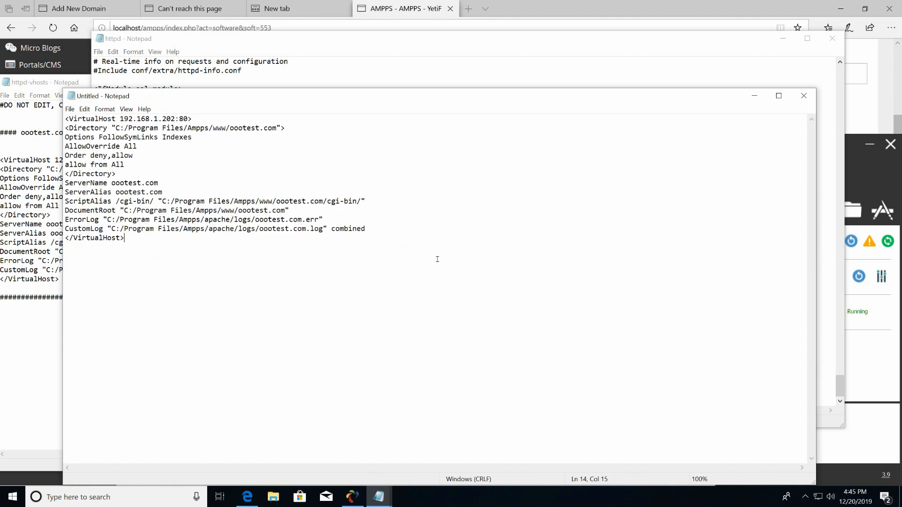
Close httpd.conf with Don't Save so the removal isn't kept.
click(459, 69)
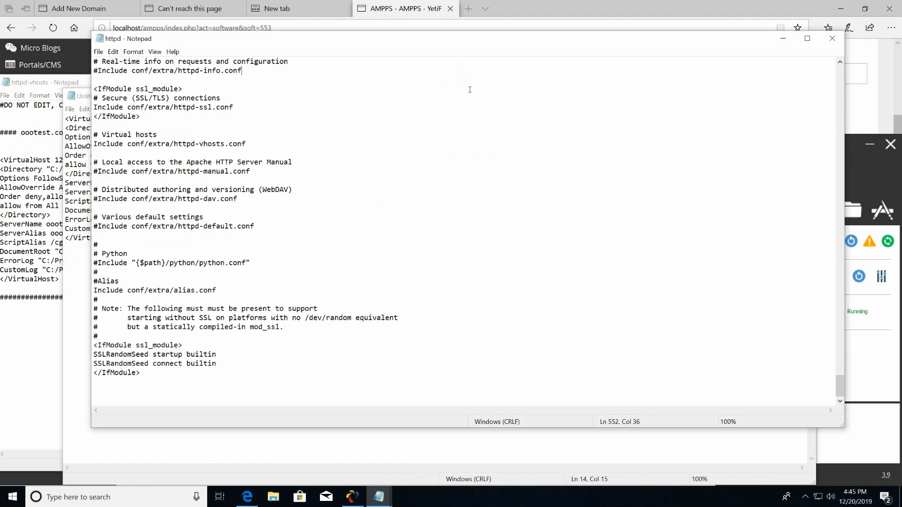
click(832, 38)
click(470, 256)
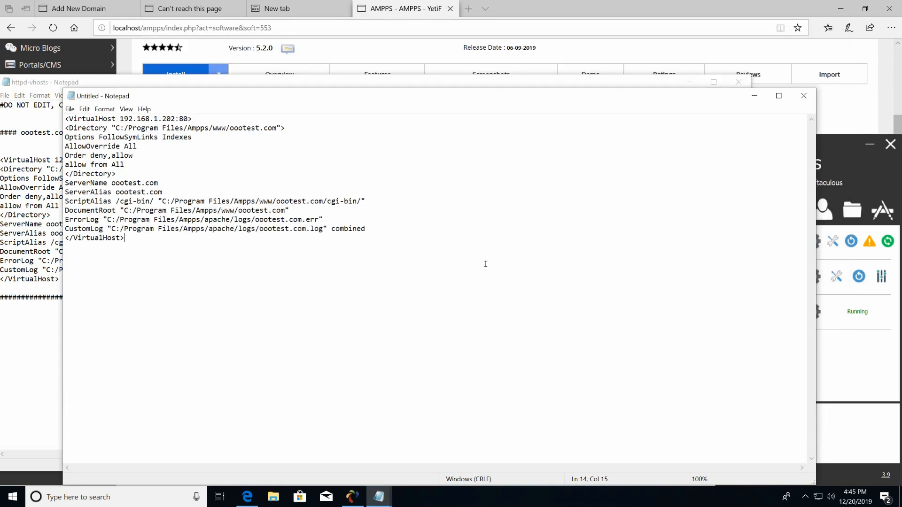
Minimize the untitled note, close httpd-vhosts, and confirm php_intl.dll is enabled in PHP extensions.
click(755, 96)
click(738, 81)
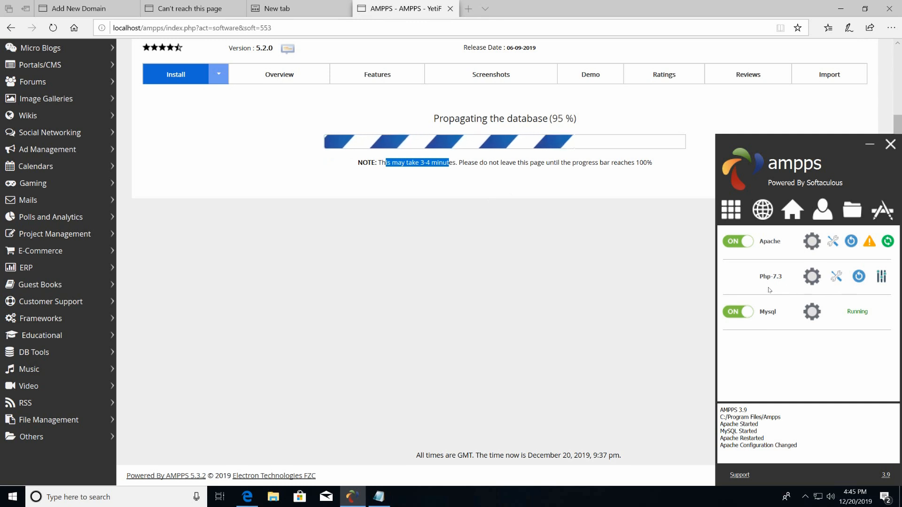
click(882, 278)
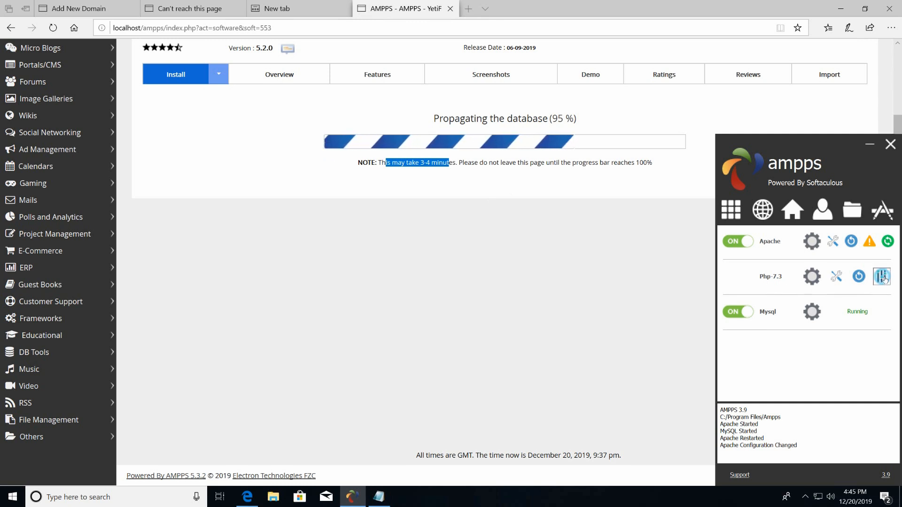
scroll(660, 341, down, 1)
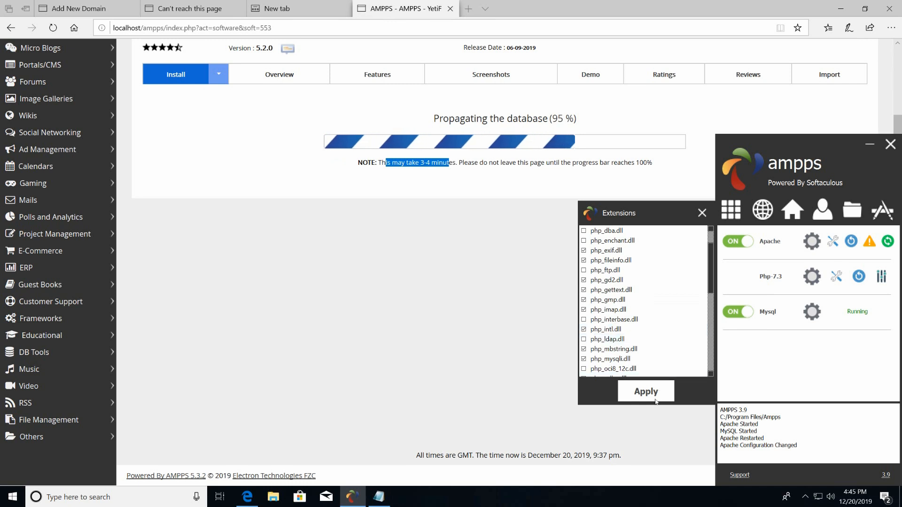
click(701, 213)
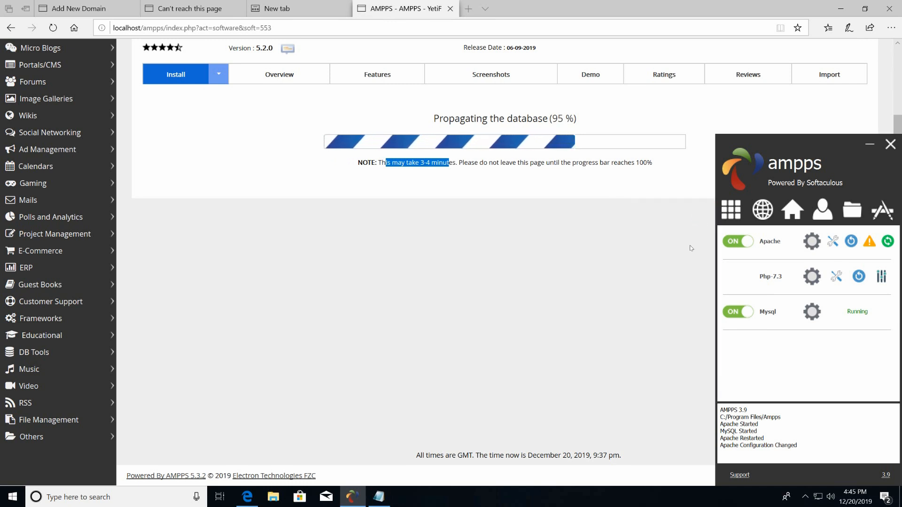
click(835, 242)
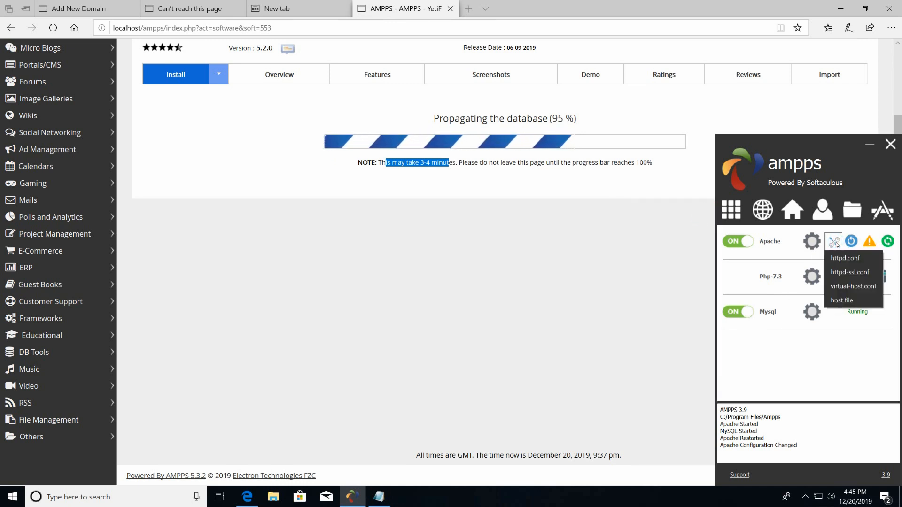
Open the Windows hosts file from AMPPS's Apache configurations in Notepad.
click(841, 301)
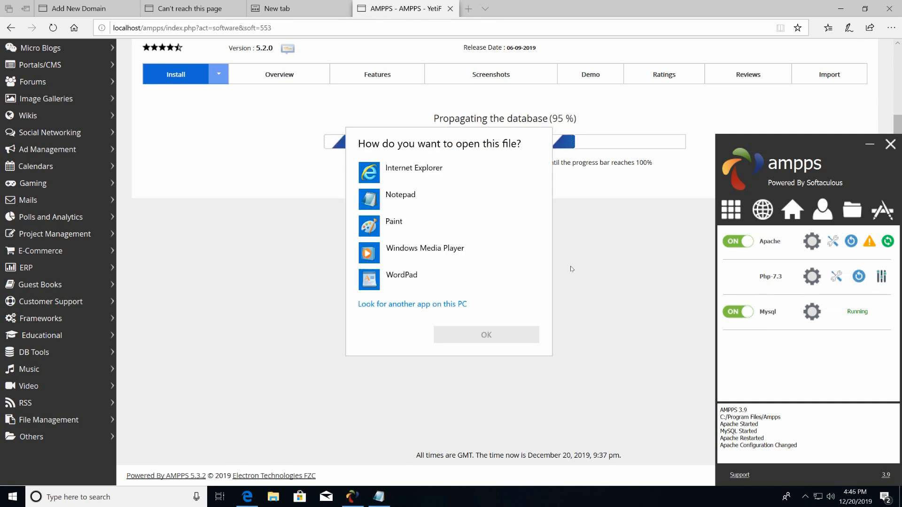
click(399, 203)
click(471, 340)
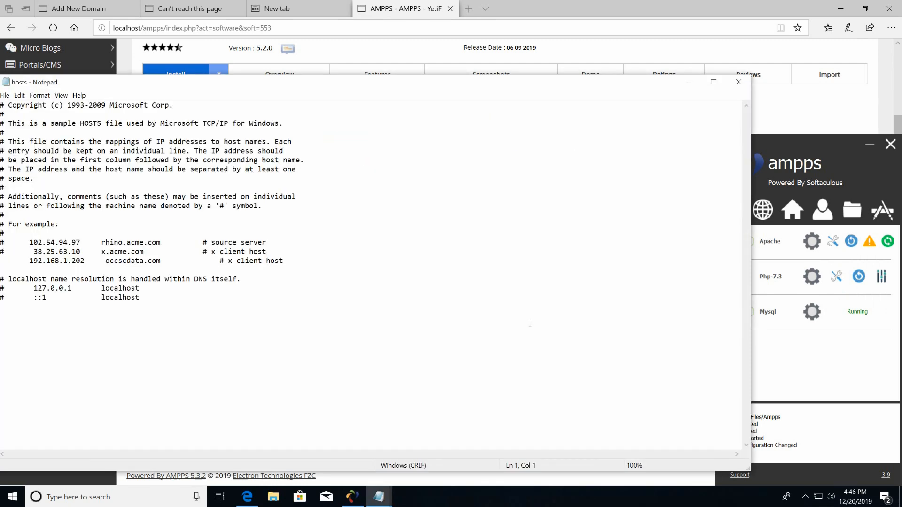
drag(258, 87, 493, 90)
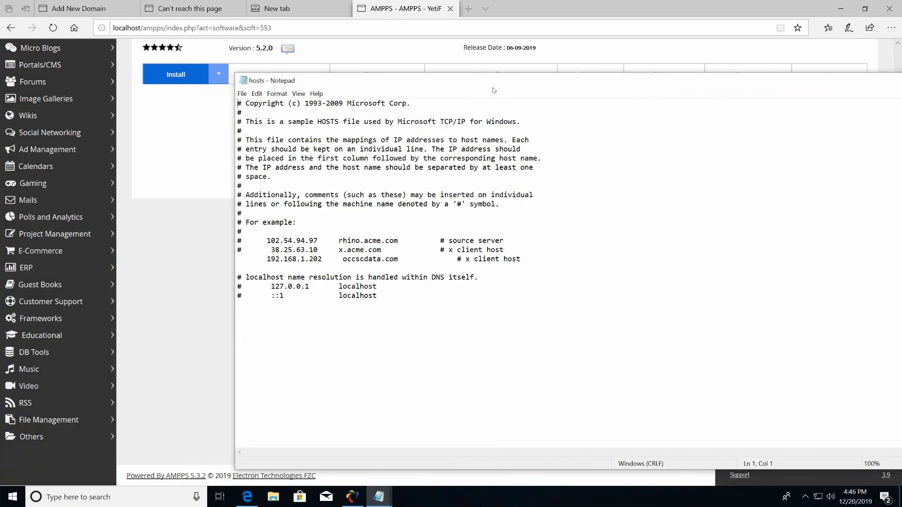
click(253, 308)
Change occscdata to oootest on the 192.168.1.202 line and save the hosts file.
drag(343, 262, 383, 262)
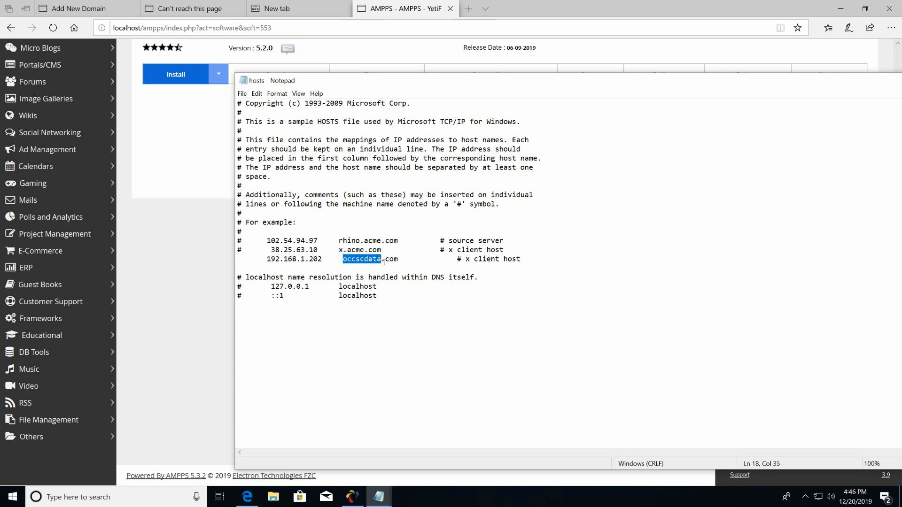
text(ooo)
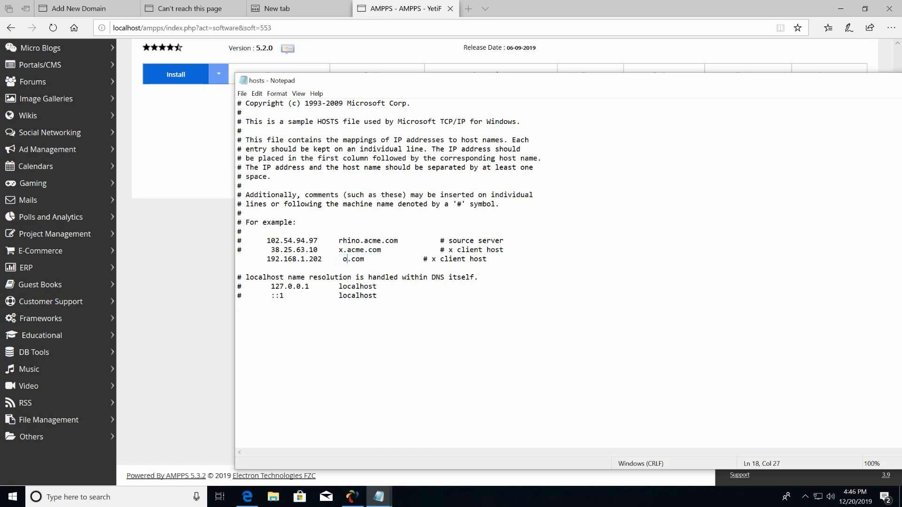
text(test)
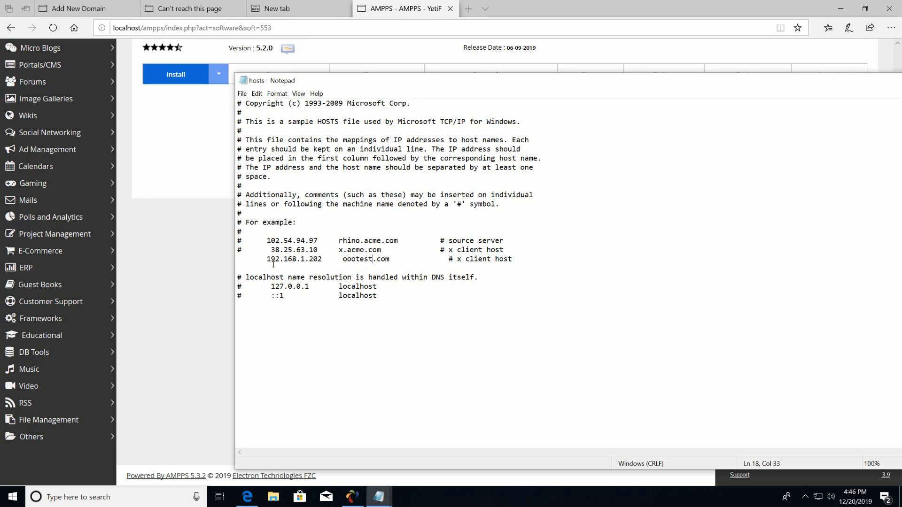
drag(267, 259, 385, 260)
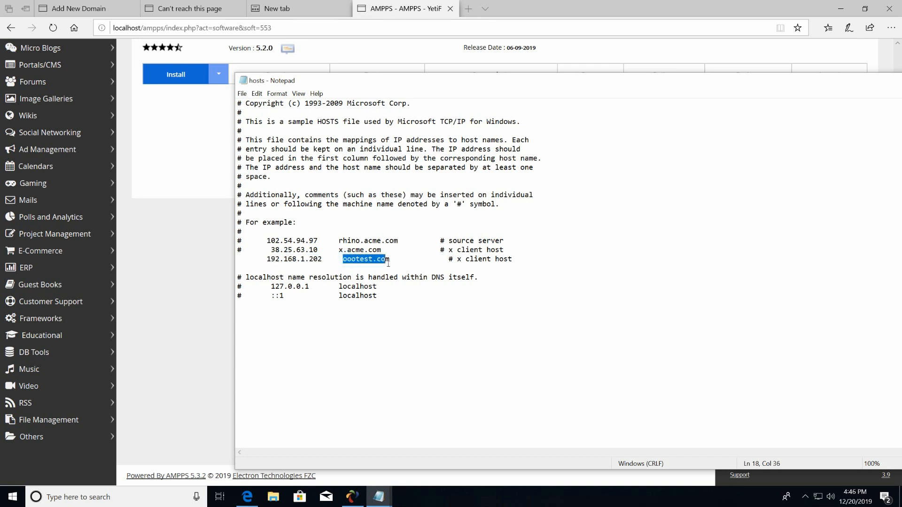
click(463, 259)
click(458, 260)
click(517, 258)
click(242, 93)
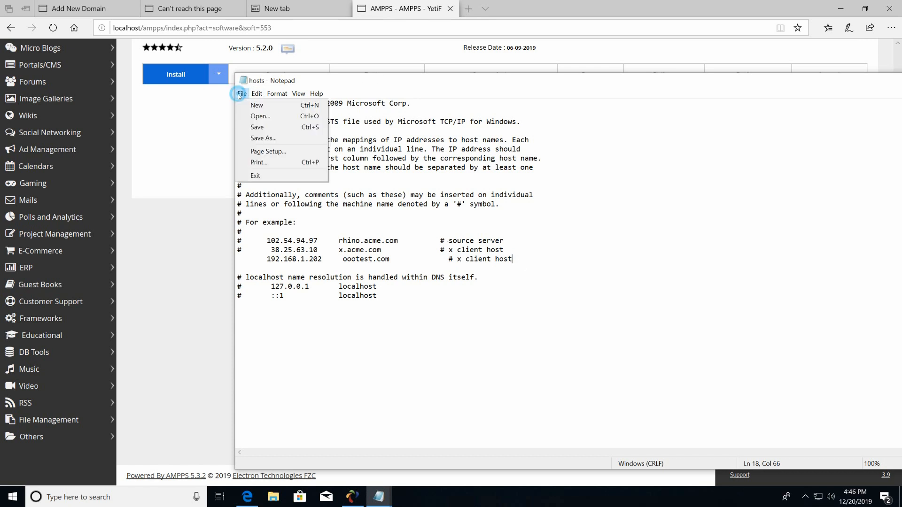
click(255, 129)
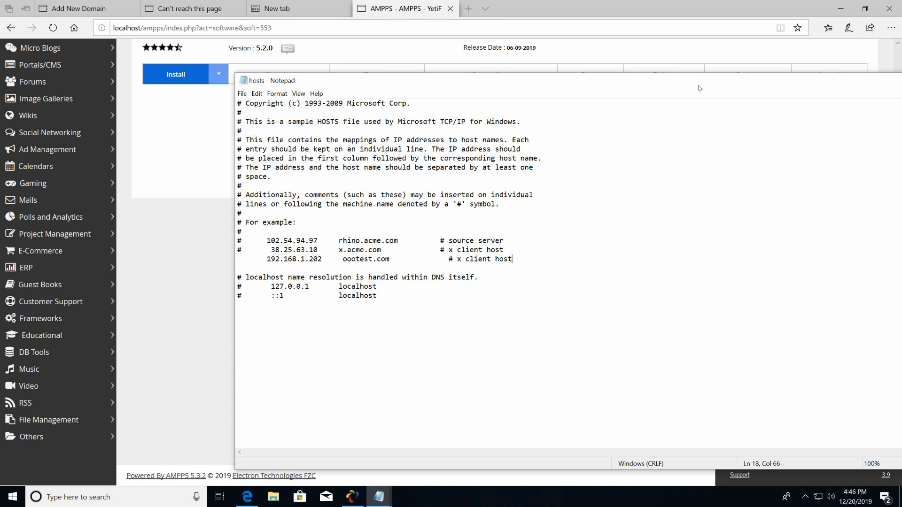
drag(697, 85, 471, 169)
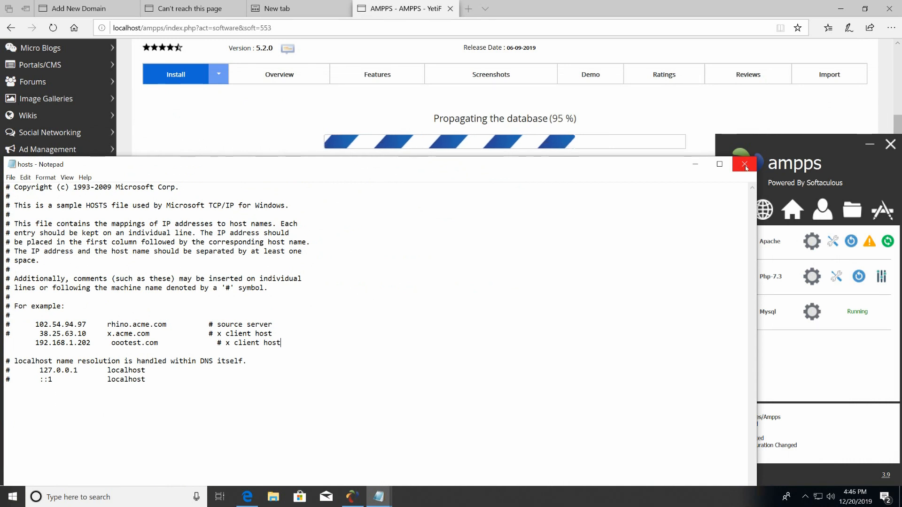
click(695, 167)
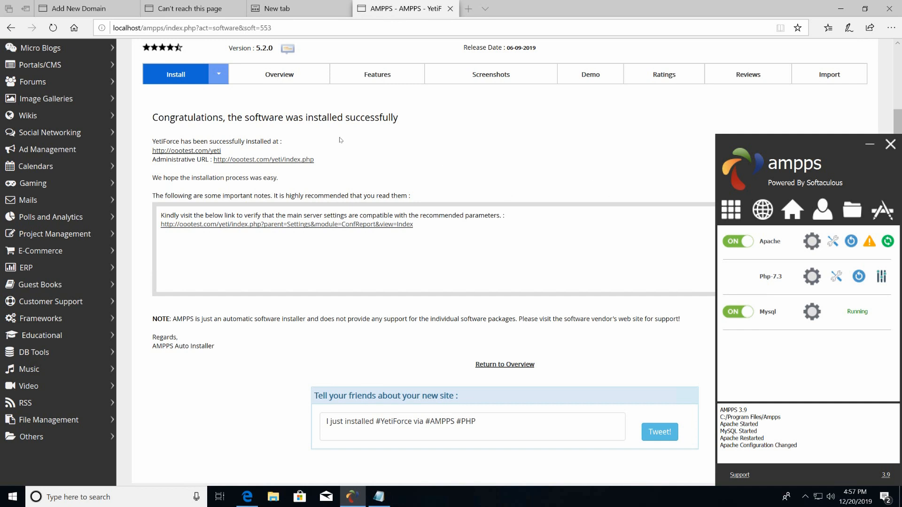
right_click(212, 153)
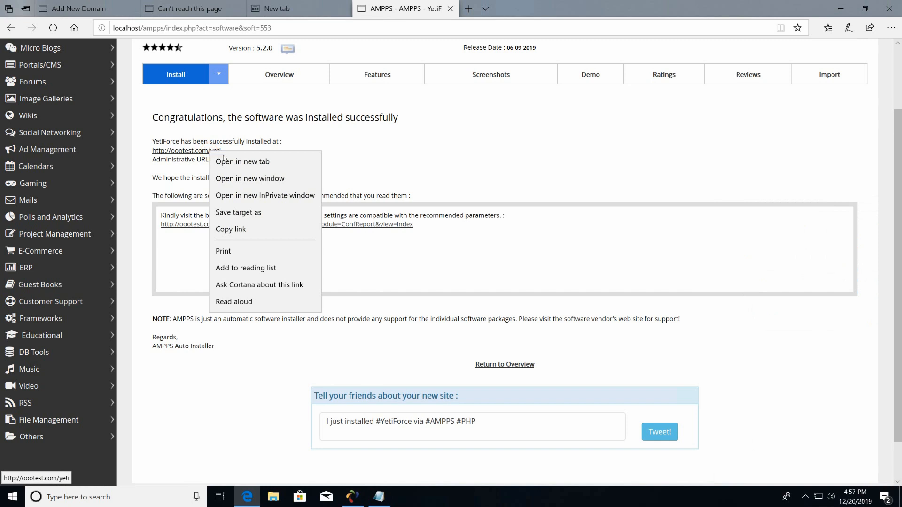
click(258, 161)
click(503, 7)
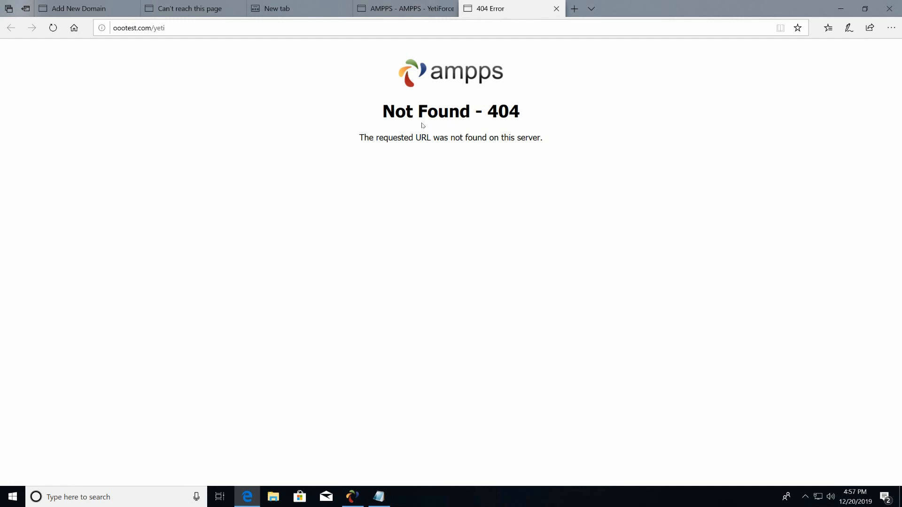
click(400, 14)
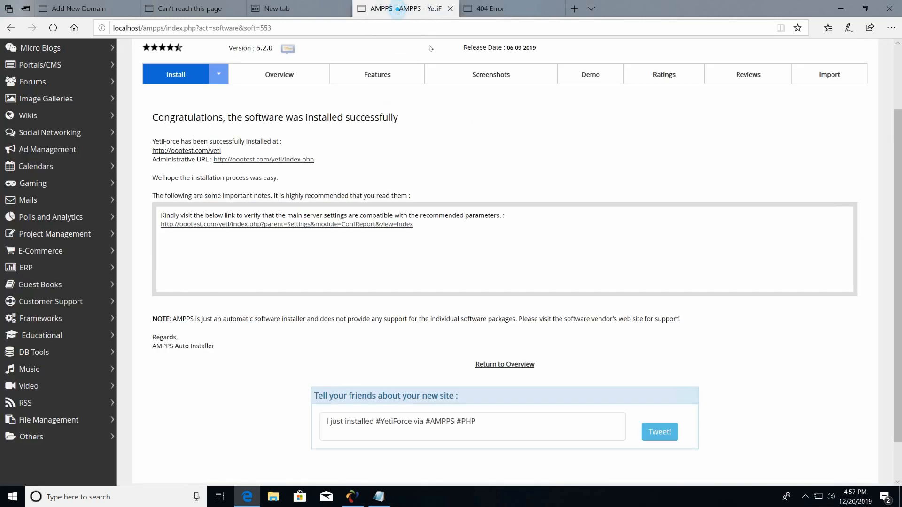
click(379, 500)
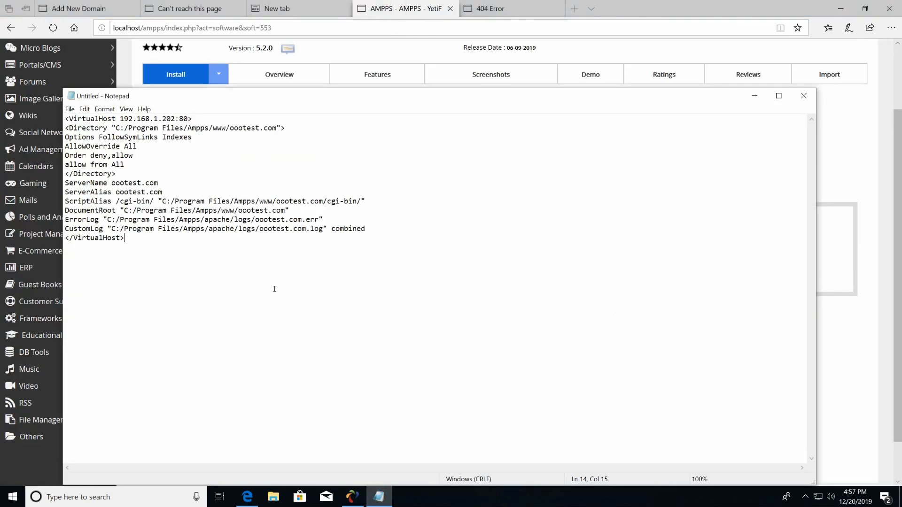
Copy the whole oootest.com VirtualHost block from the untitled note.
drag(131, 241, 69, 123)
right_click(87, 137)
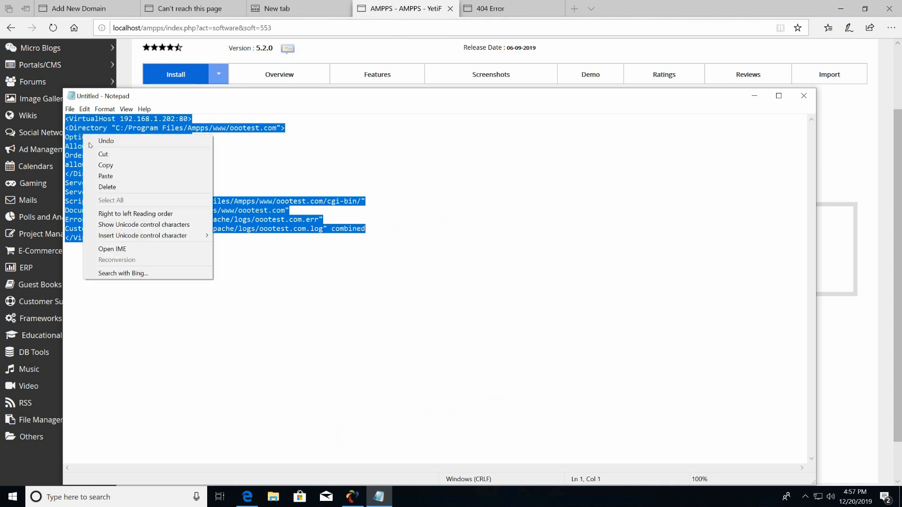
click(113, 166)
Open httpd.conf in Notepad from AMPPS's Apache configuration files.
click(352, 497)
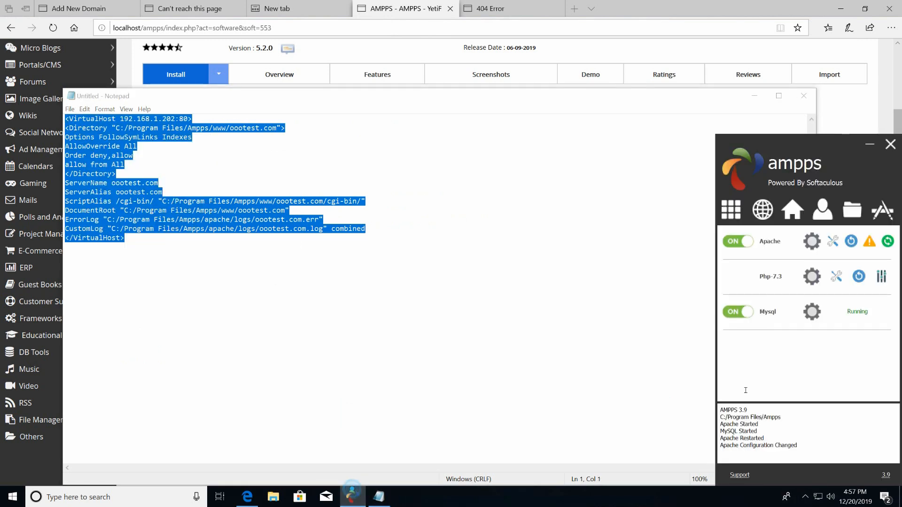
click(834, 247)
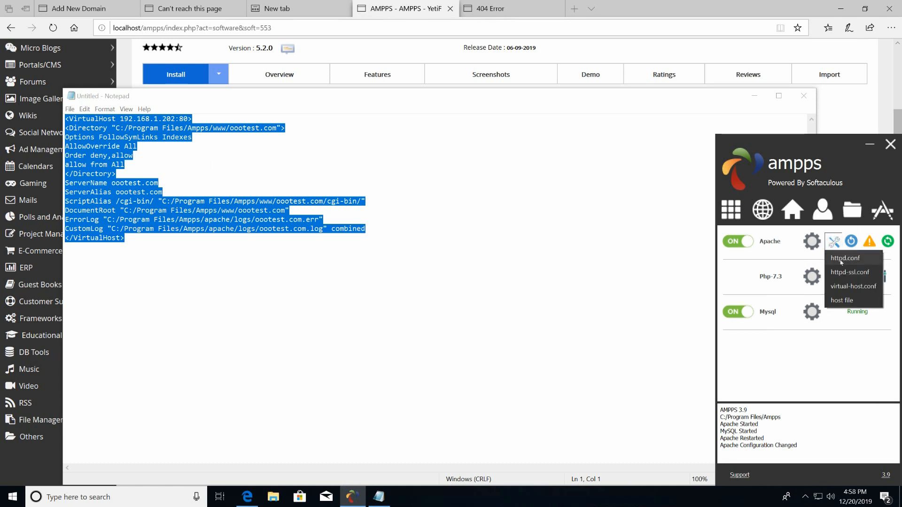
click(855, 262)
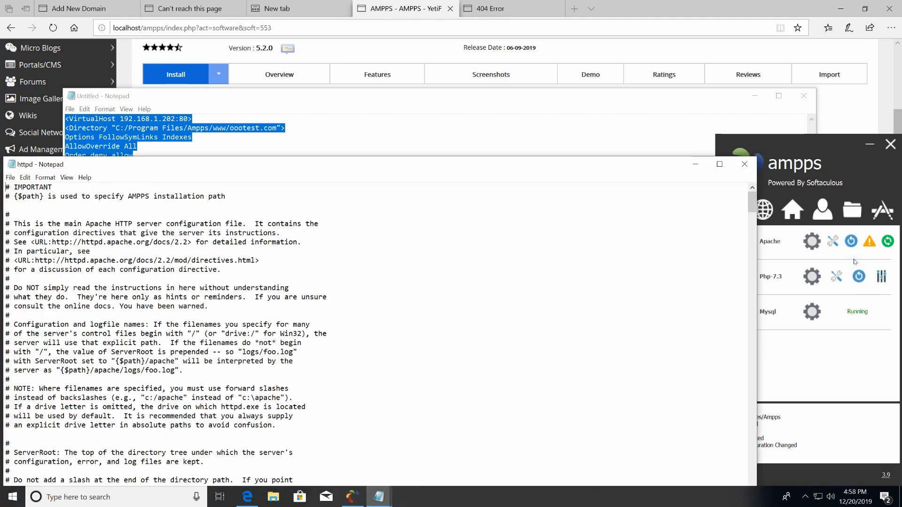
Reposition the httpd.conf window and scroll to the oootest.com VirtualHost block at the file's end.
click(284, 173)
click(390, 171)
drag(389, 170, 446, 52)
drag(807, 85, 810, 422)
click(154, 409)
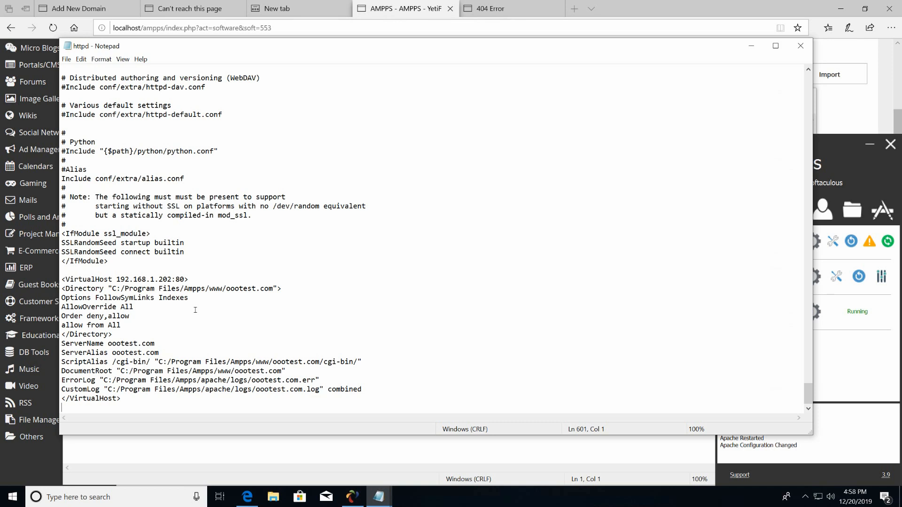
Copy the oootest.com folder name from the Directory path on line 588.
click(211, 292)
mouse_move(378, 496)
click(226, 290)
drag(238, 293, 274, 292)
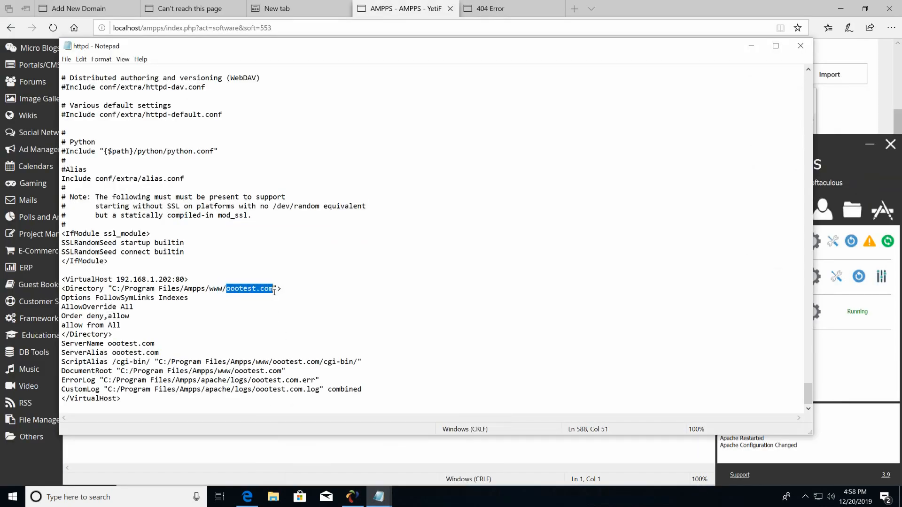
right_click(268, 292)
click(291, 317)
click(833, 242)
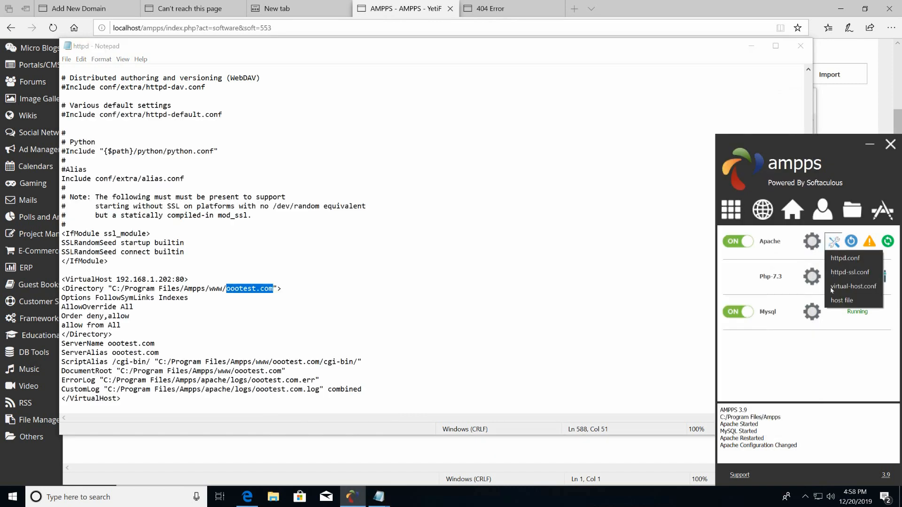
click(836, 303)
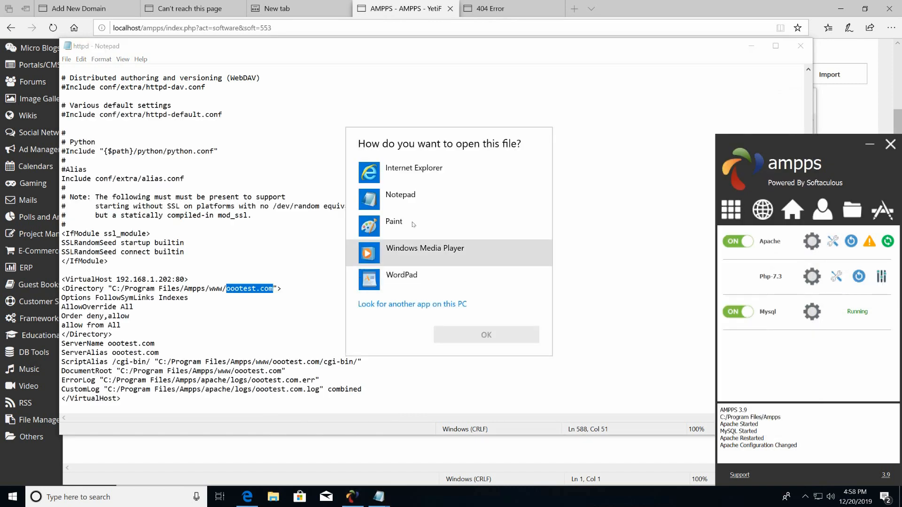
click(402, 199)
click(480, 335)
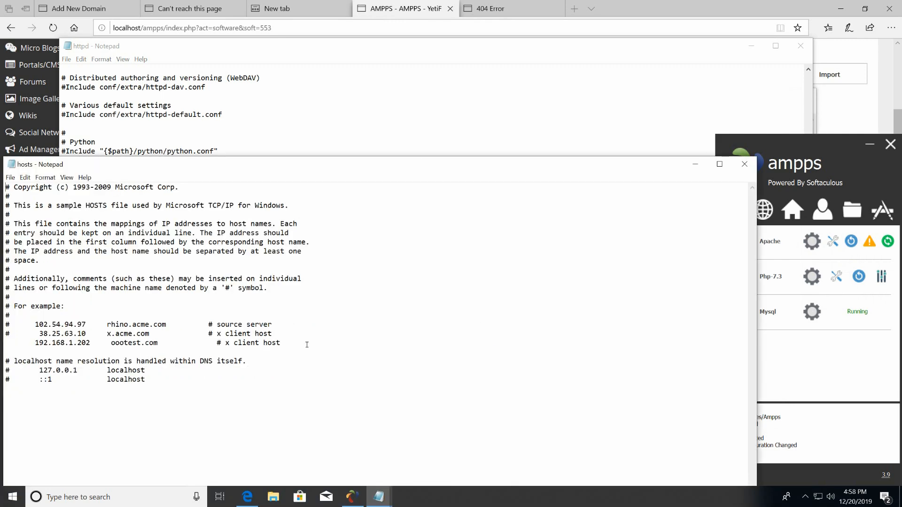
click(322, 344)
key(ctrl+v)
click(281, 343)
click(868, 258)
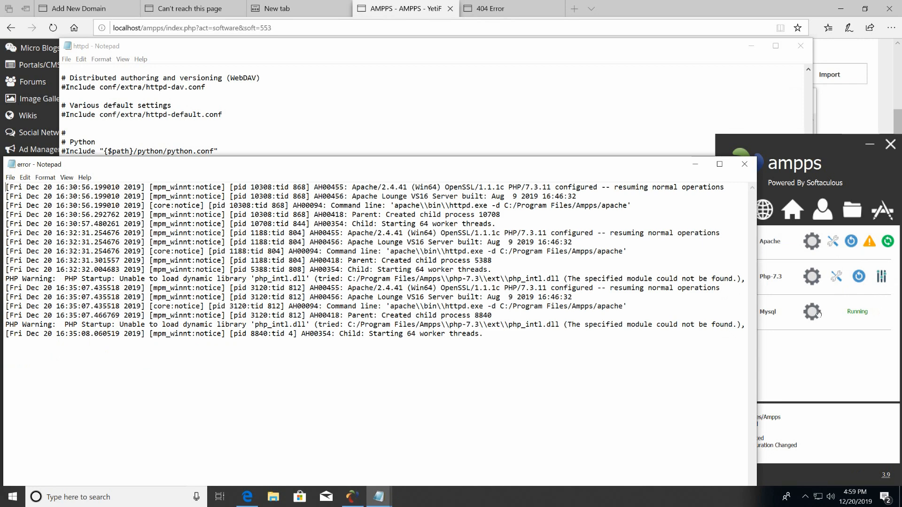
click(835, 314)
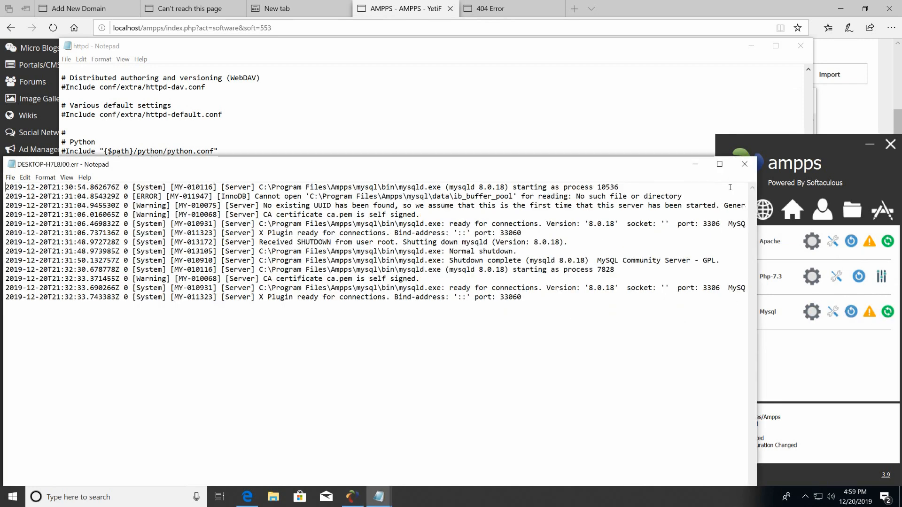
click(745, 164)
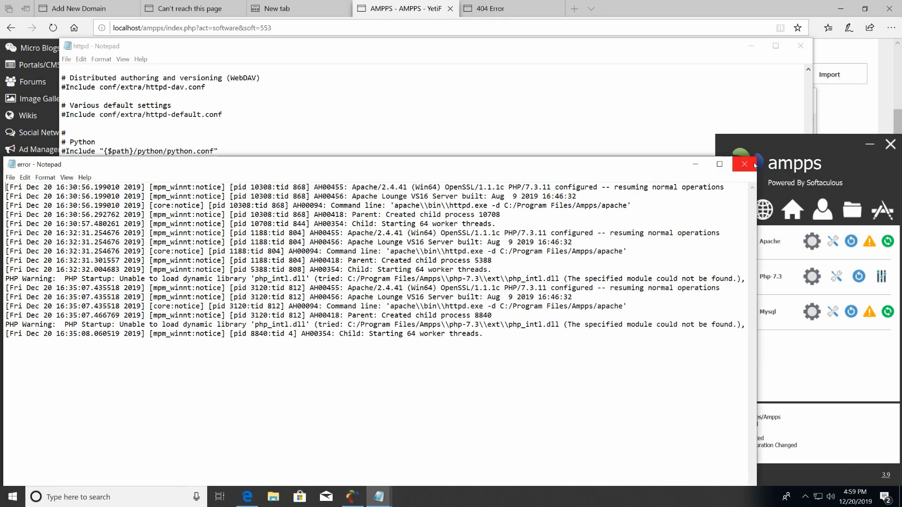
click(744, 164)
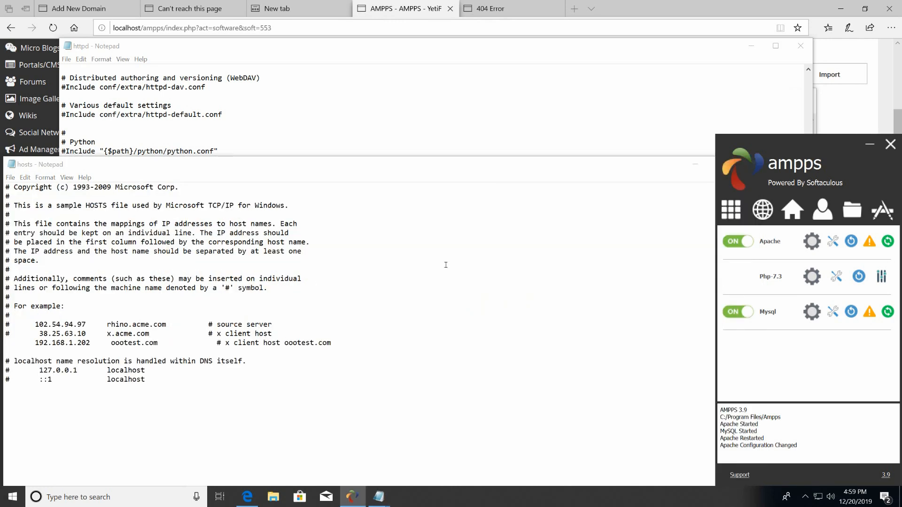
click(668, 174)
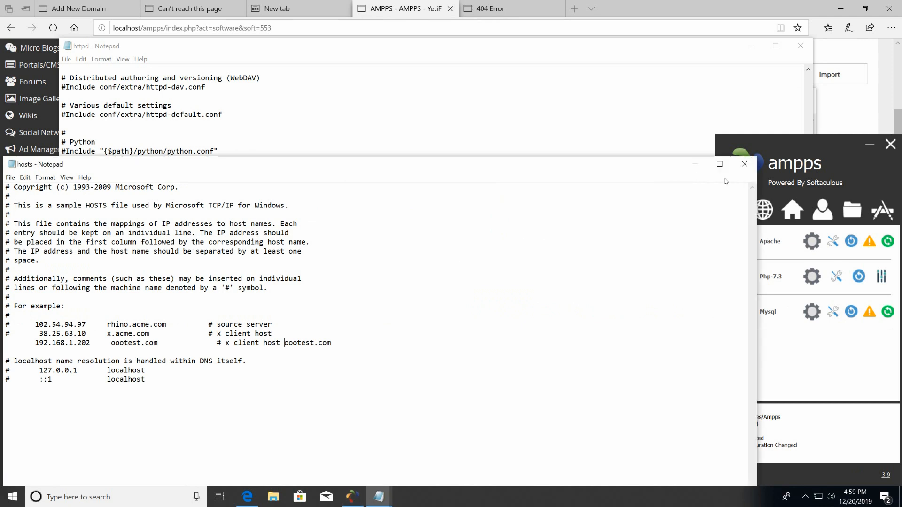
click(744, 164)
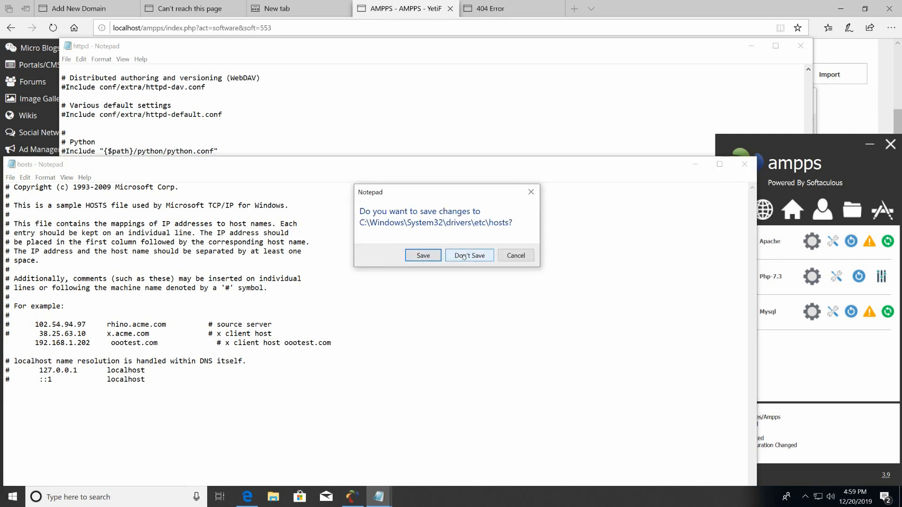
click(445, 260)
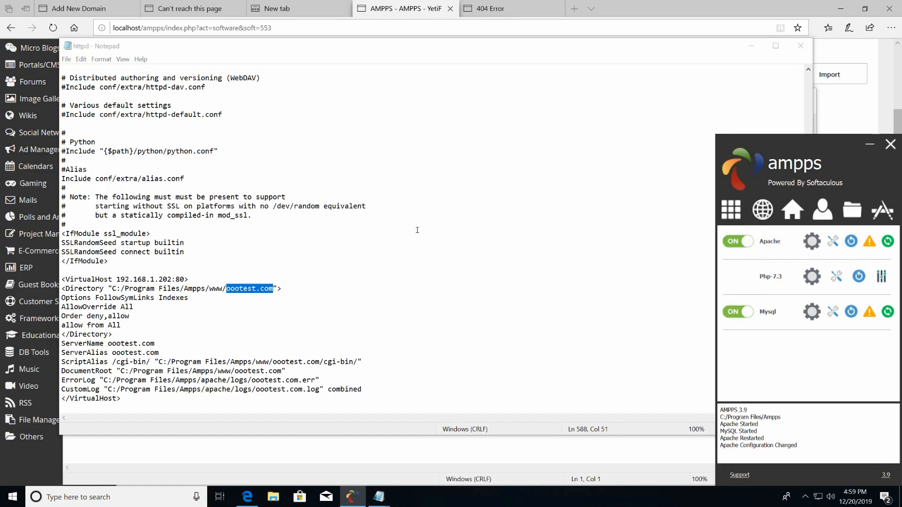
Reload the 404 yeti page, then drop 'yeti' from the address to load the oootest.com root.
click(497, 10)
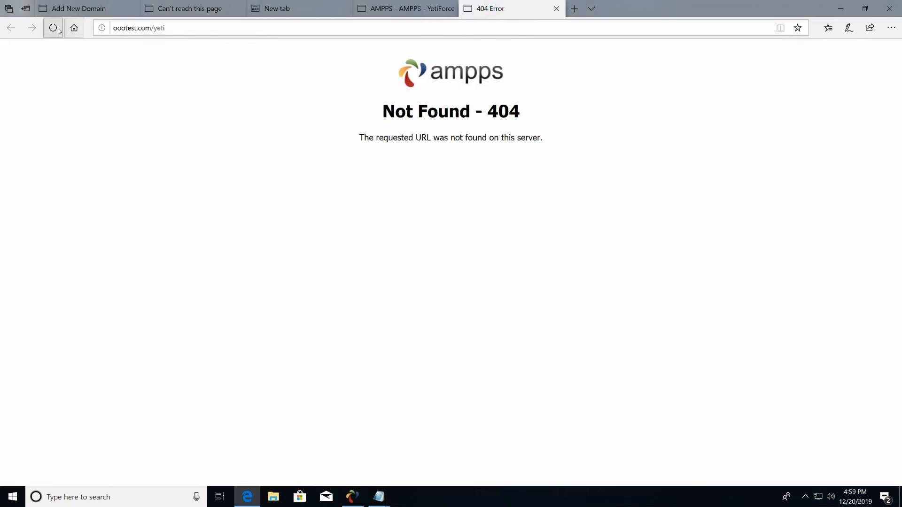
click(58, 29)
click(57, 29)
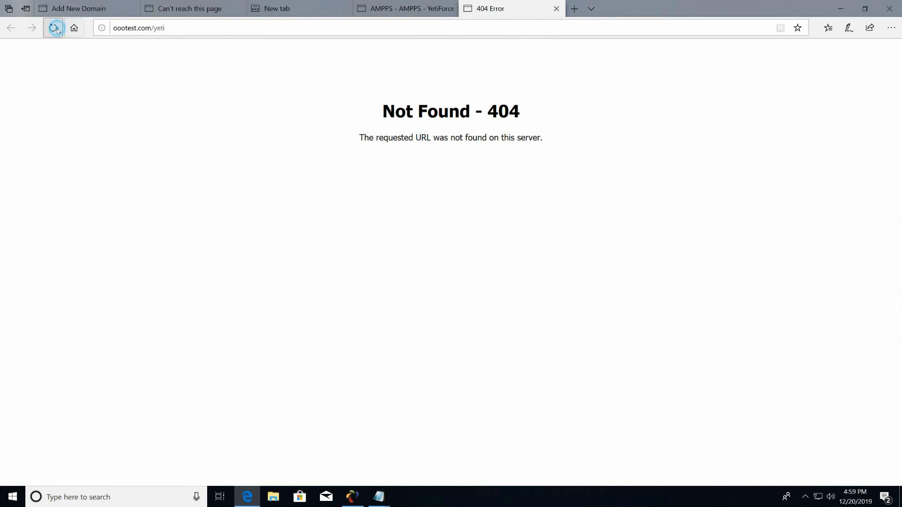
double_click(158, 29)
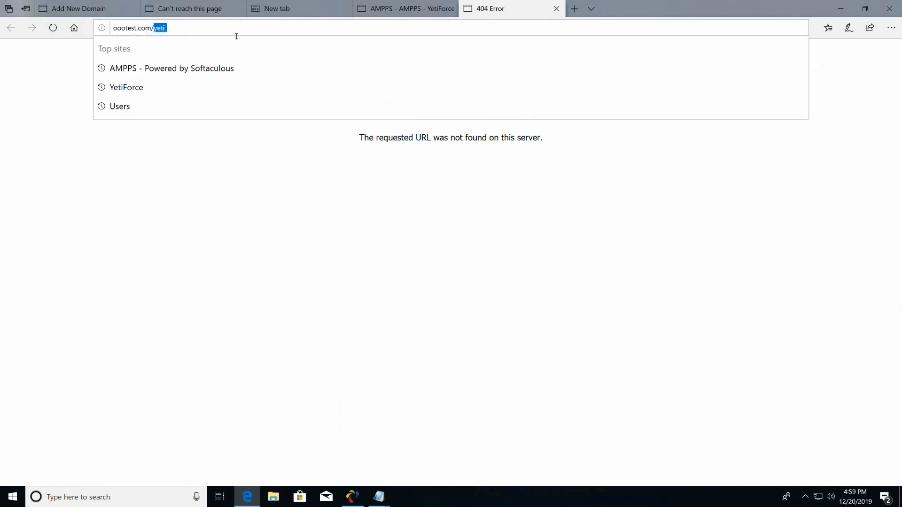
key(BackSpace)
key(Return)
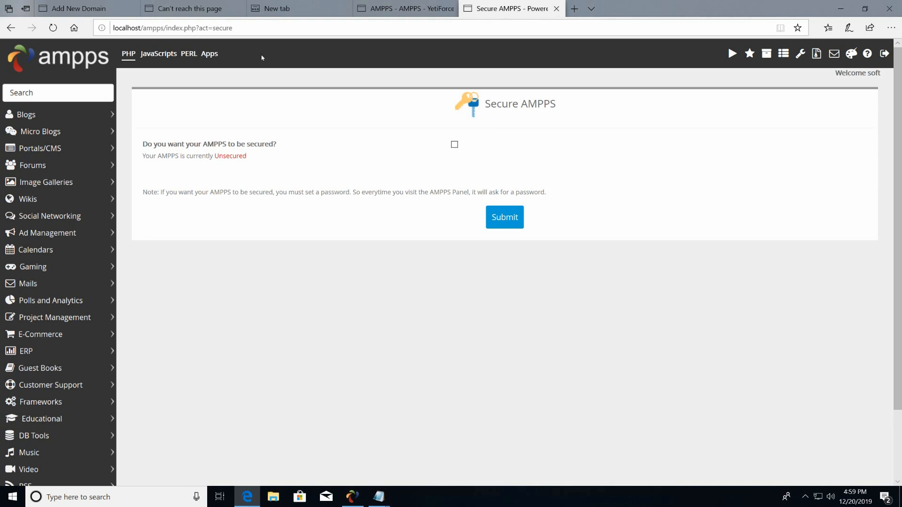
Go to oootest.com and follow its directory listing into oootest.com/ and then yeti/.
click(244, 32)
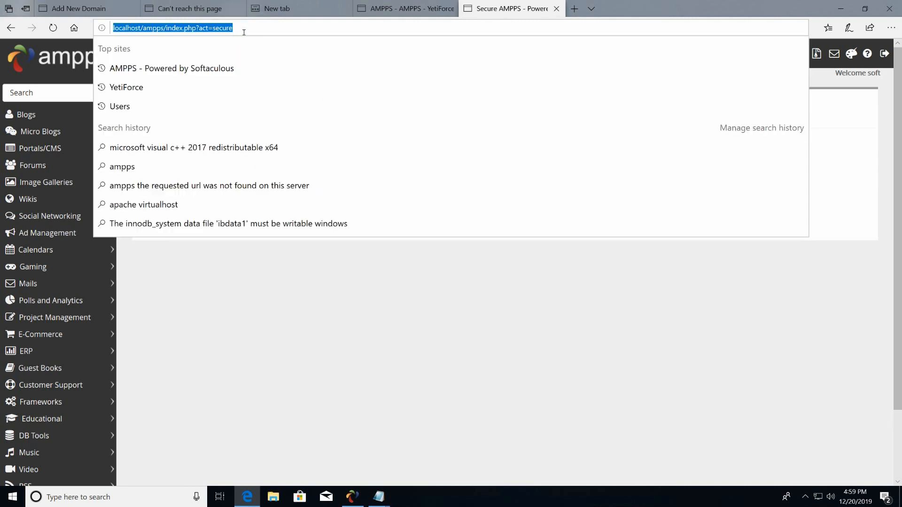
text(ooo)
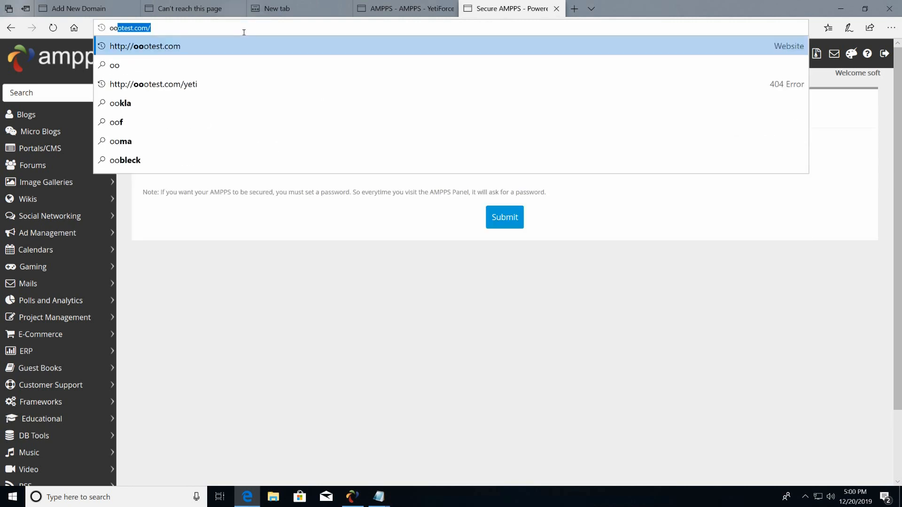
text(test.co)
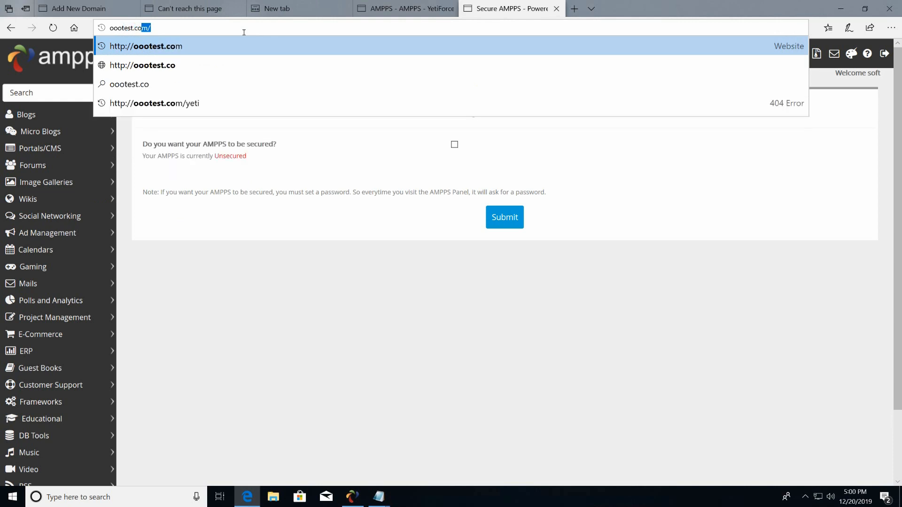
key(Return)
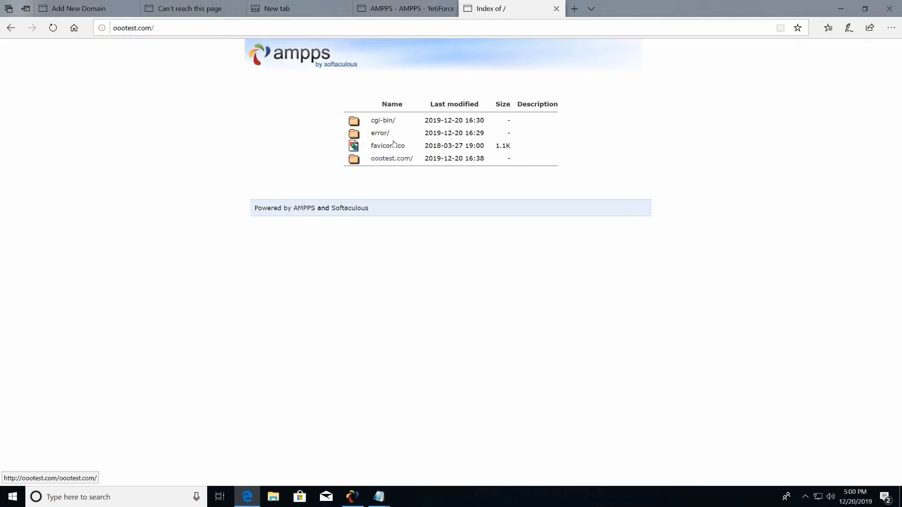
click(384, 158)
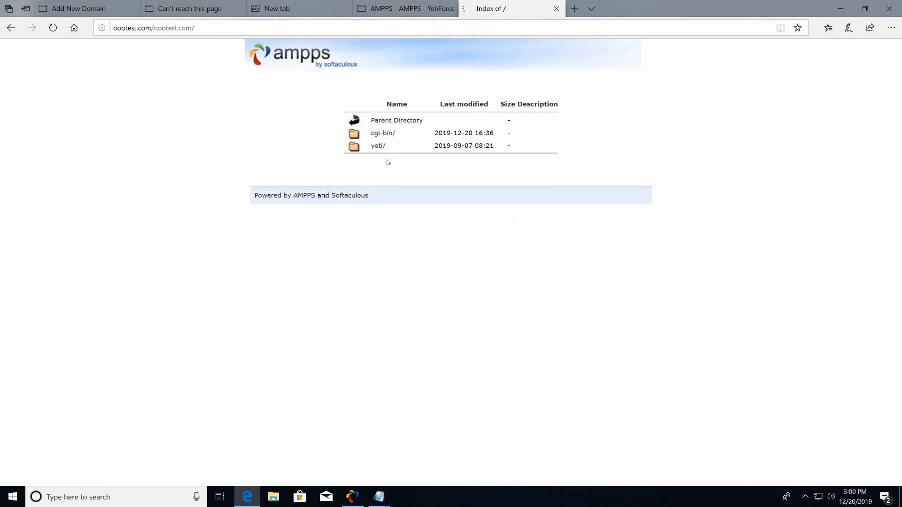
click(374, 146)
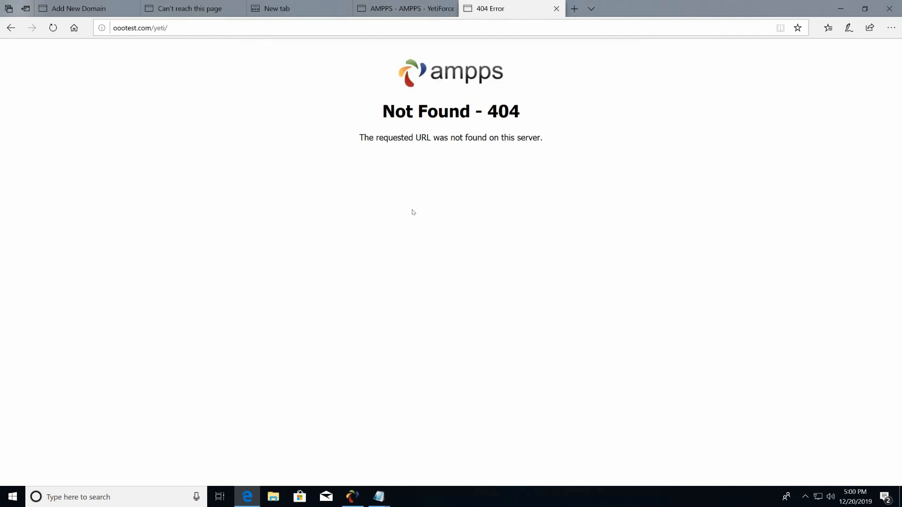
Bring up the Untitled VirtualHost notes, cancel its close prompt, and minimize it.
mouse_move(380, 499)
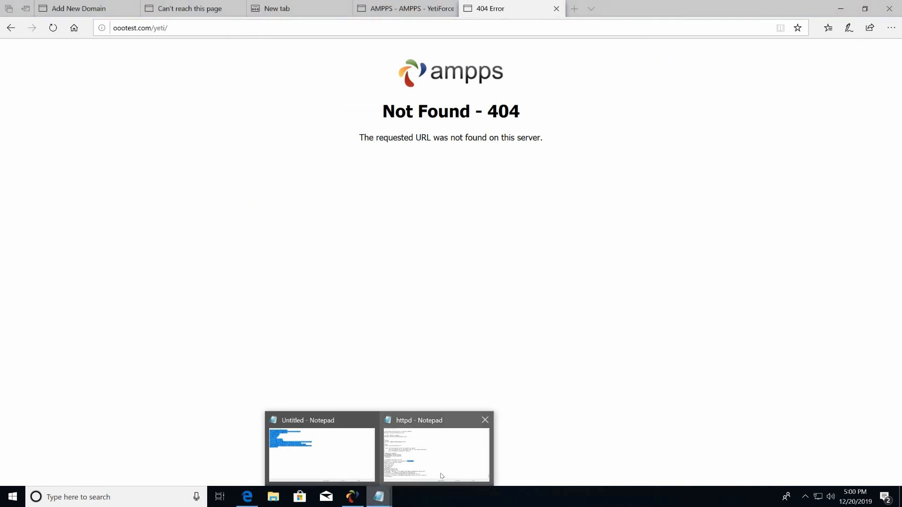
mouse_move(438, 476)
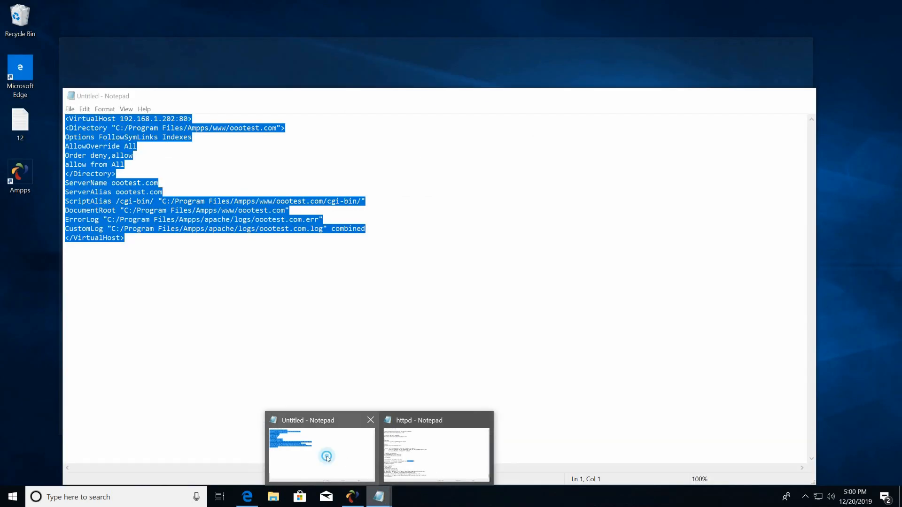
click(329, 460)
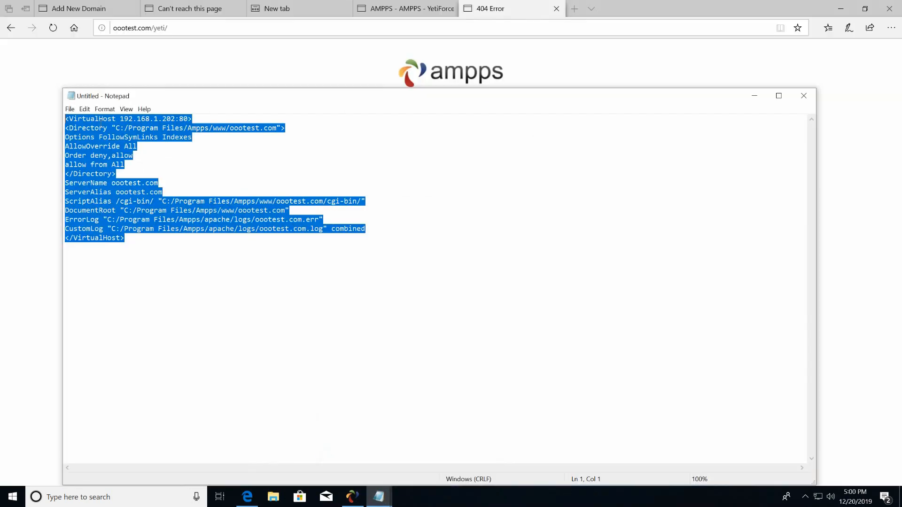
click(172, 215)
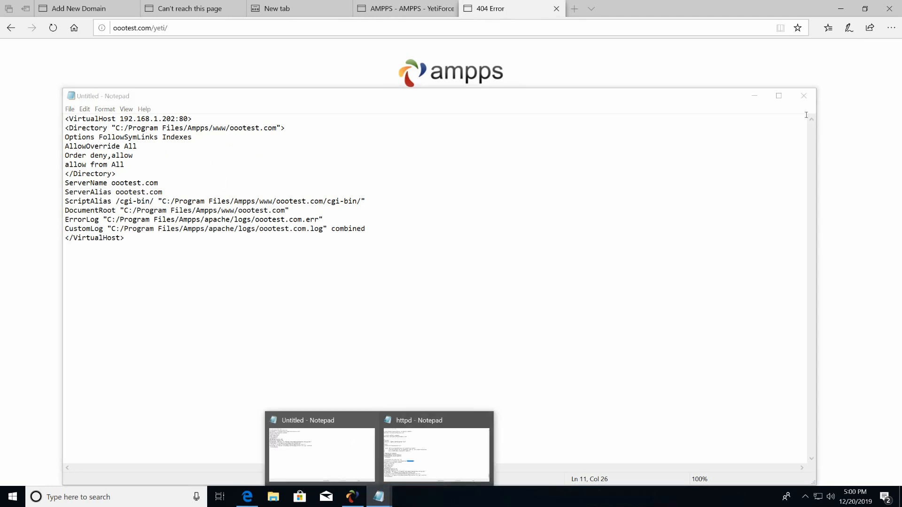
click(804, 96)
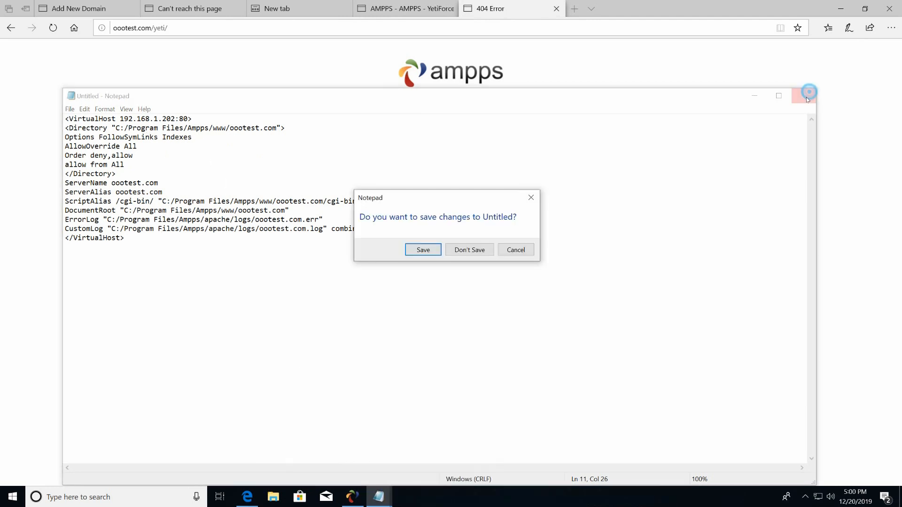
click(512, 250)
click(751, 100)
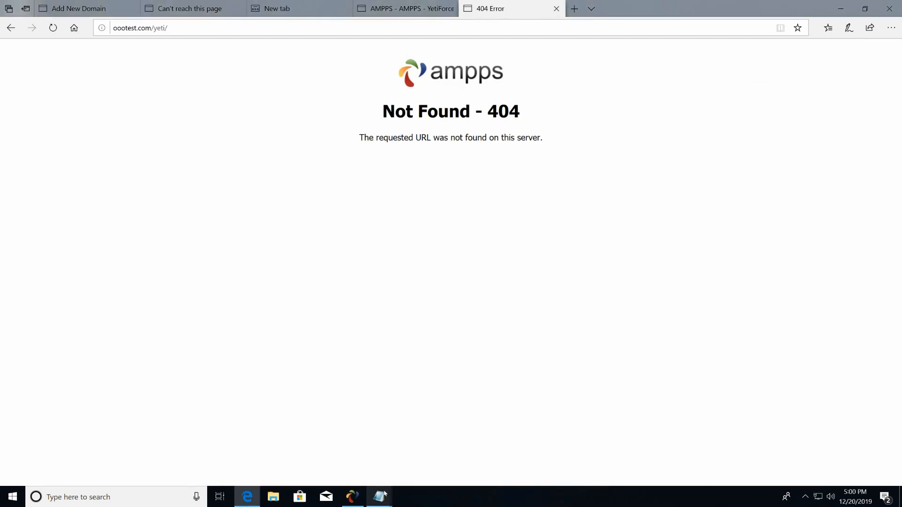
Close the httpd.conf Notepad window and return to Edge's 404 page.
mouse_move(378, 497)
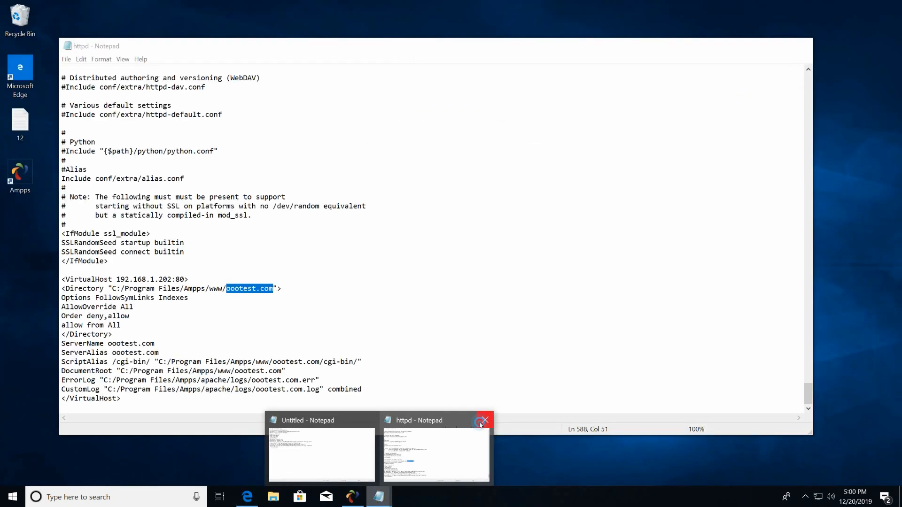
click(485, 419)
click(711, 456)
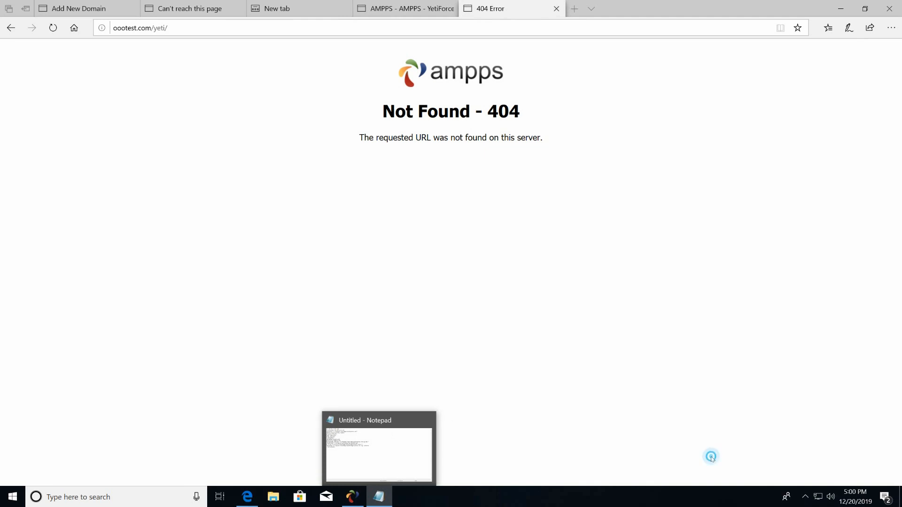
Restart Apache from the AMPPS panel and reload oootest.com/yeti, which now shows the Locale error.
click(352, 497)
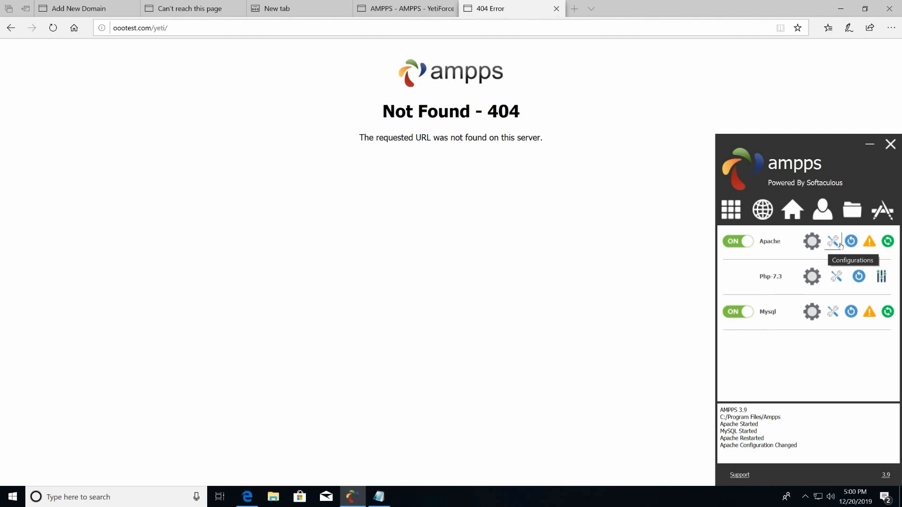
click(887, 242)
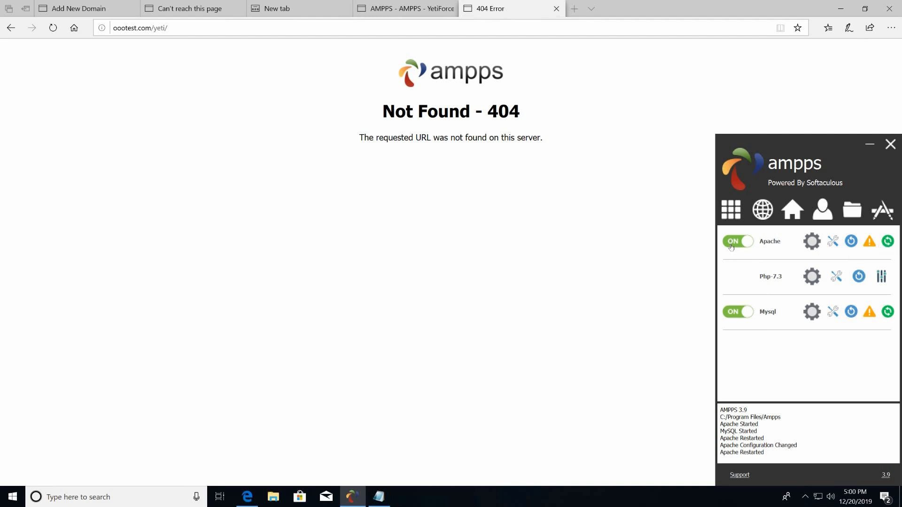
click(749, 238)
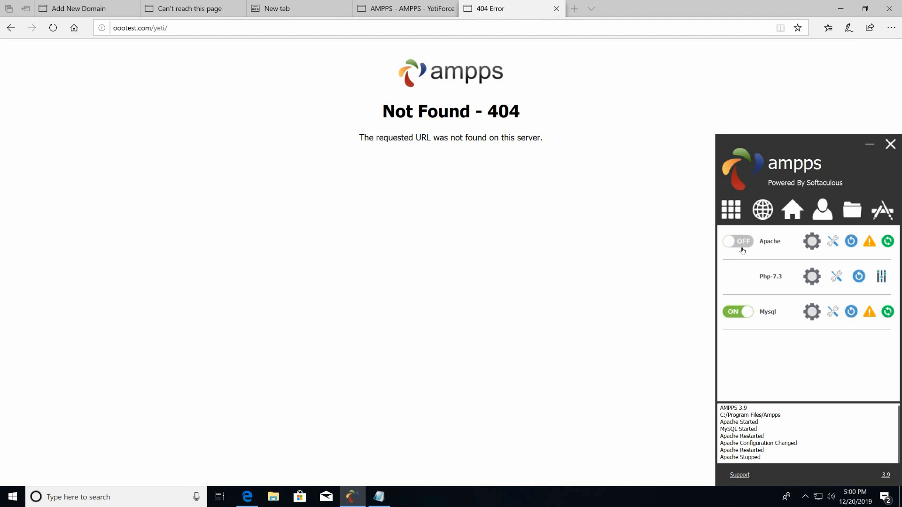
click(752, 243)
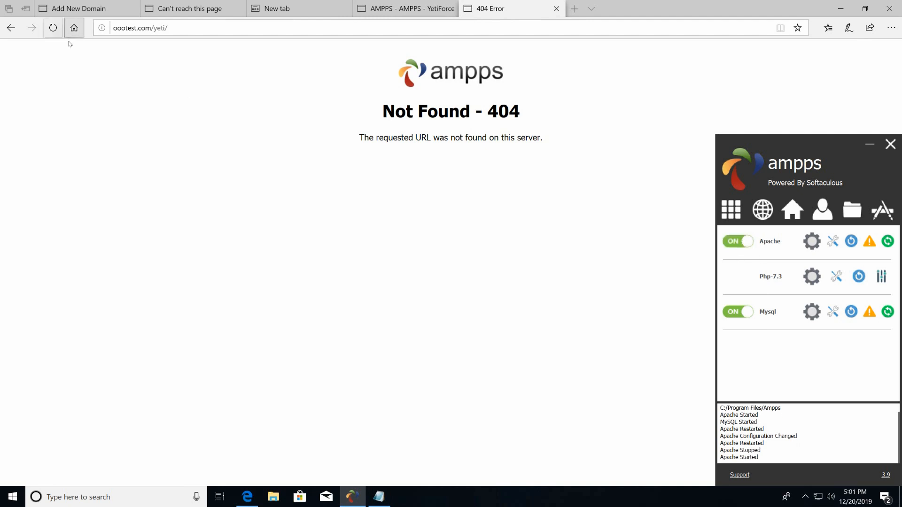
click(53, 29)
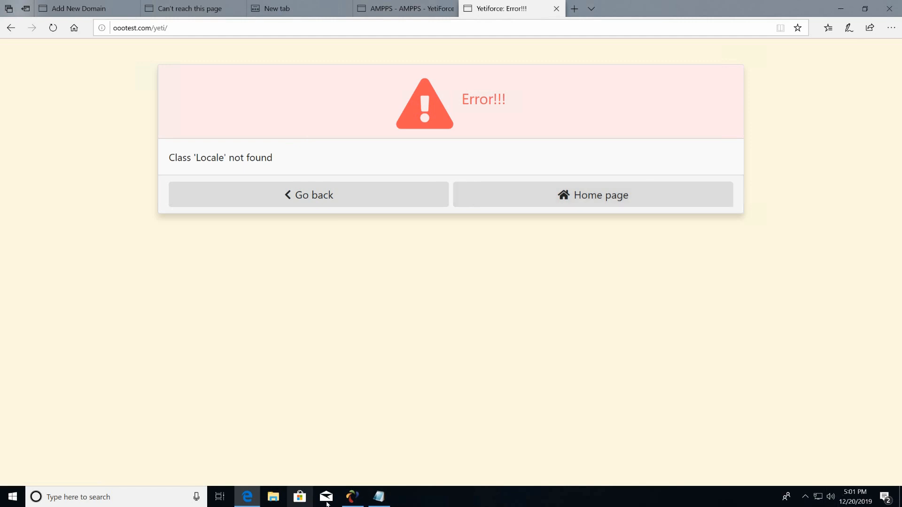
click(351, 496)
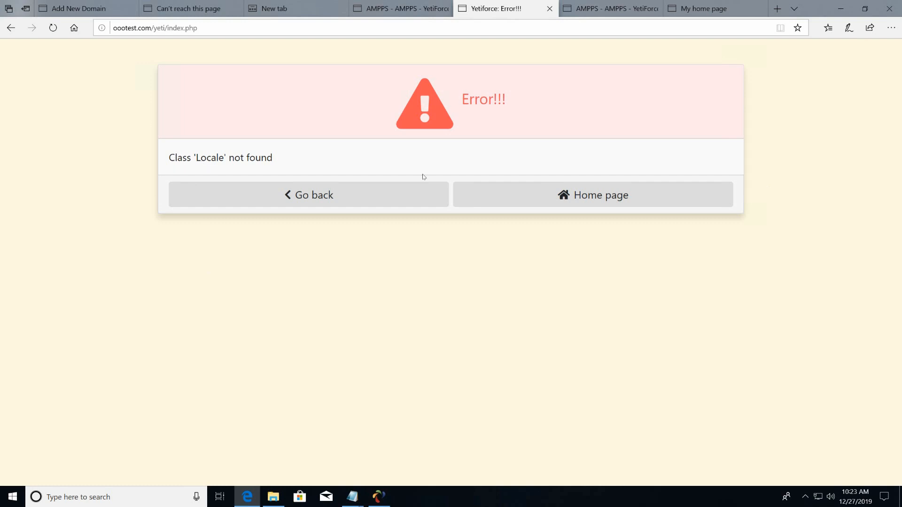
click(379, 497)
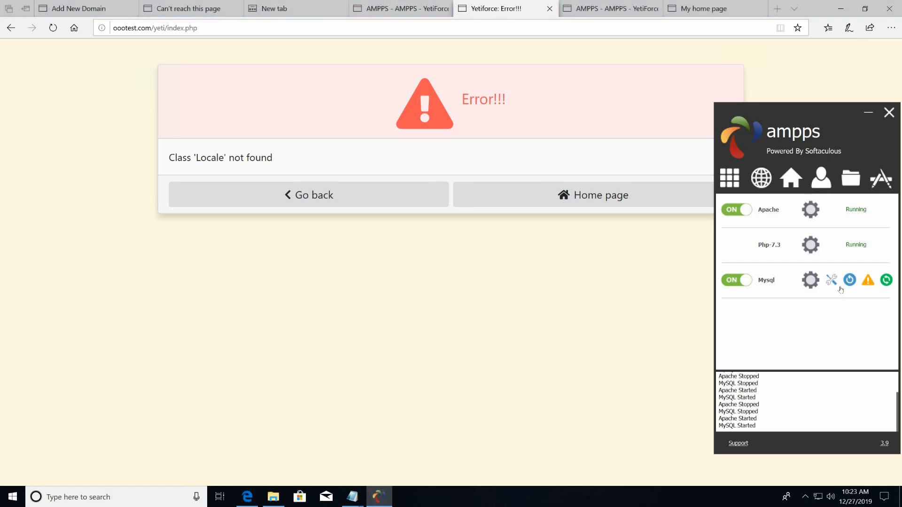
Apply the PHP 7.3 extension list with php_intl.dll ticked, then open the PHP 7.3 php.ini.
click(821, 247)
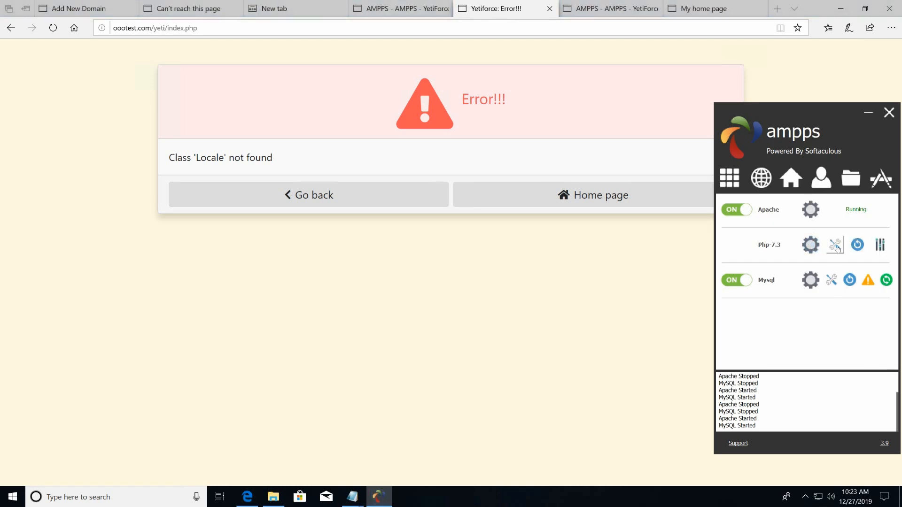
click(836, 246)
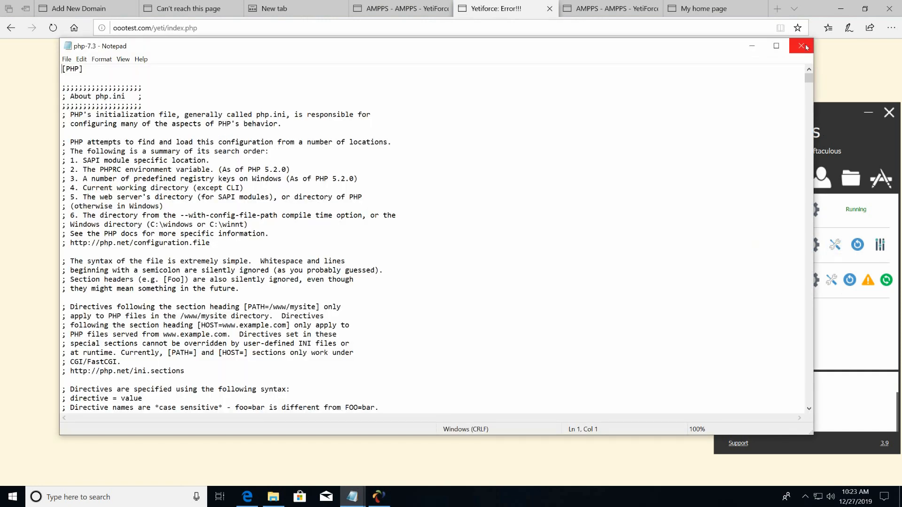
click(806, 47)
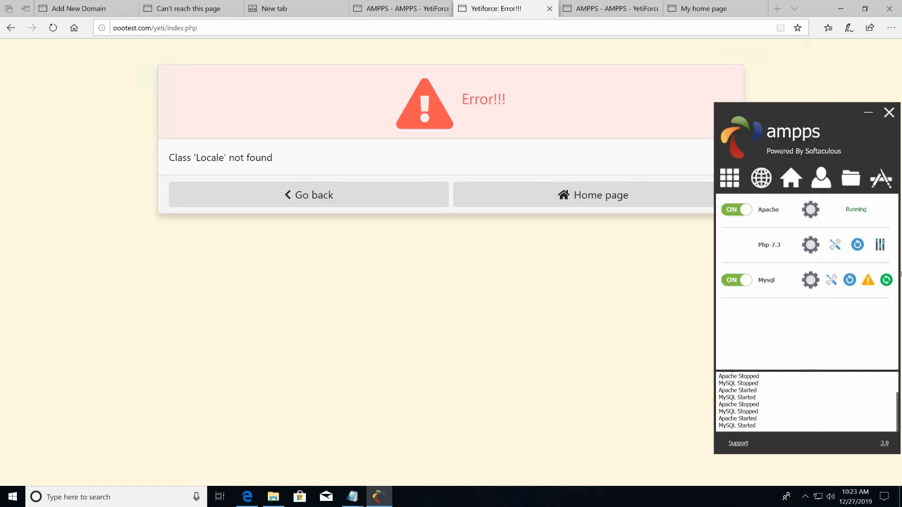
click(877, 248)
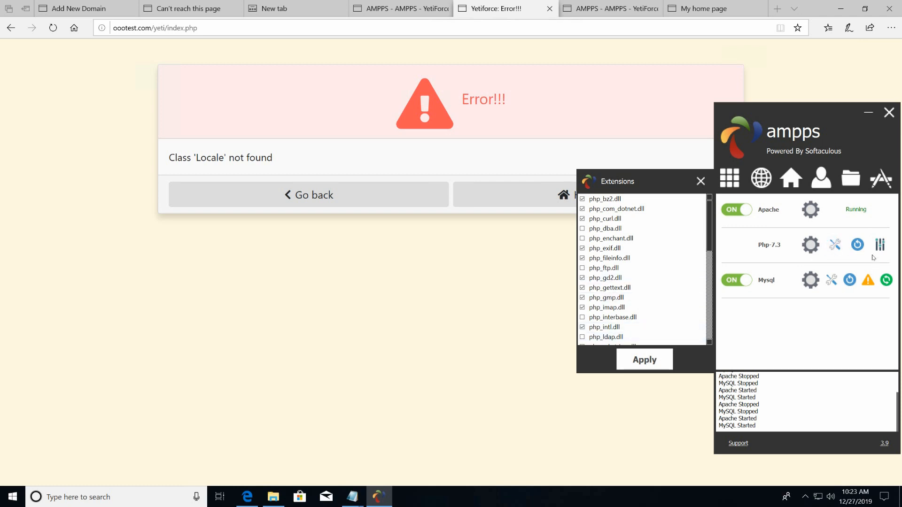
click(656, 364)
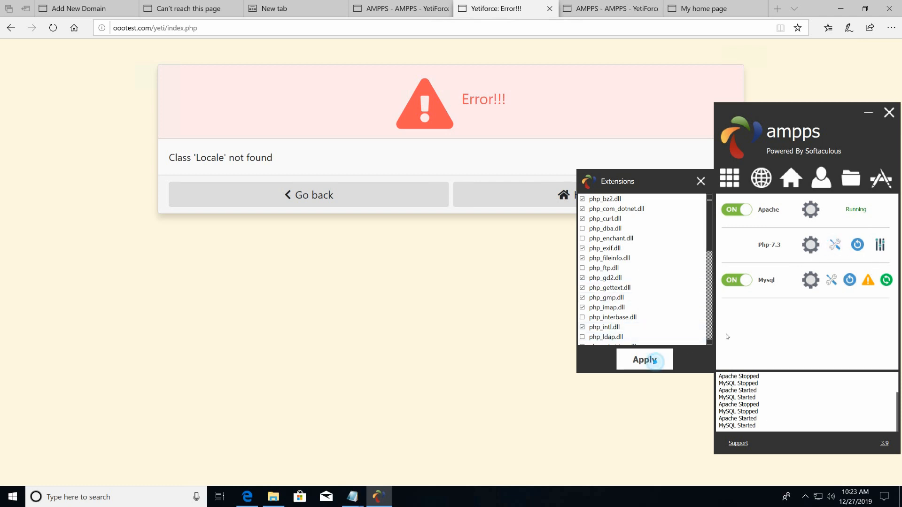
click(700, 181)
click(835, 245)
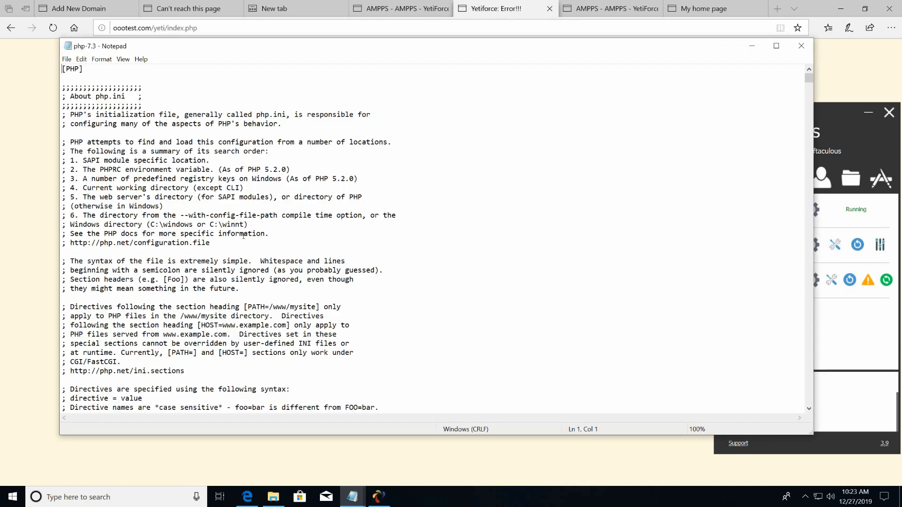
Search php-7.3.ini for 'intl' until reaching the extension=php_intl.dll line.
click(484, 290)
key(ctrl+f)
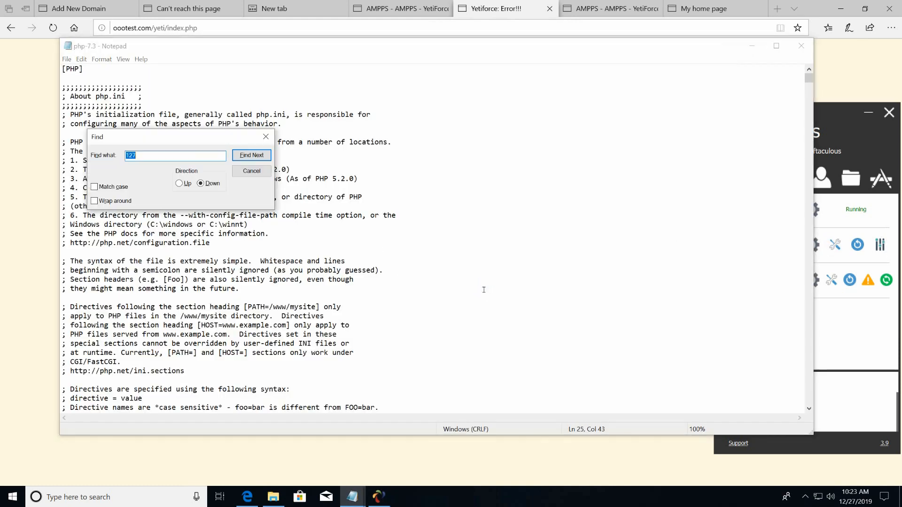
text(intl)
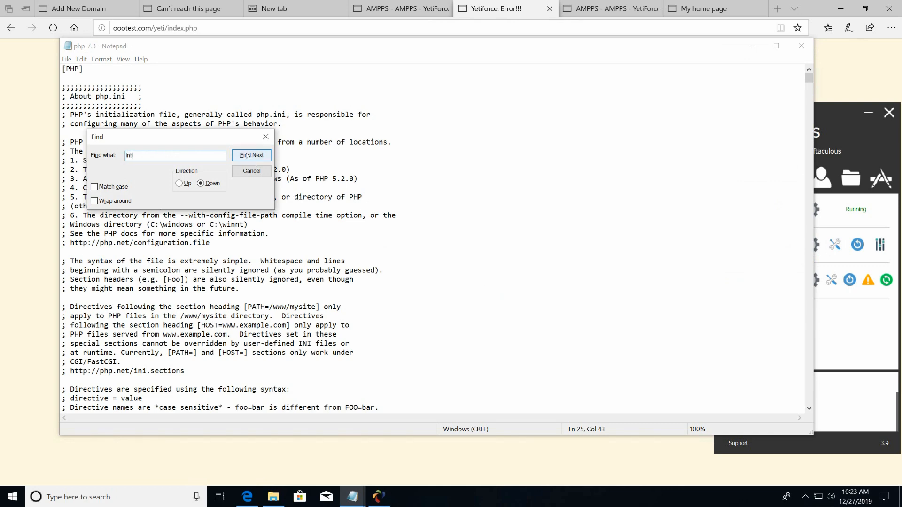
key(Return)
scroll(245, 369, down, 3)
scroll(245, 368, down, 2)
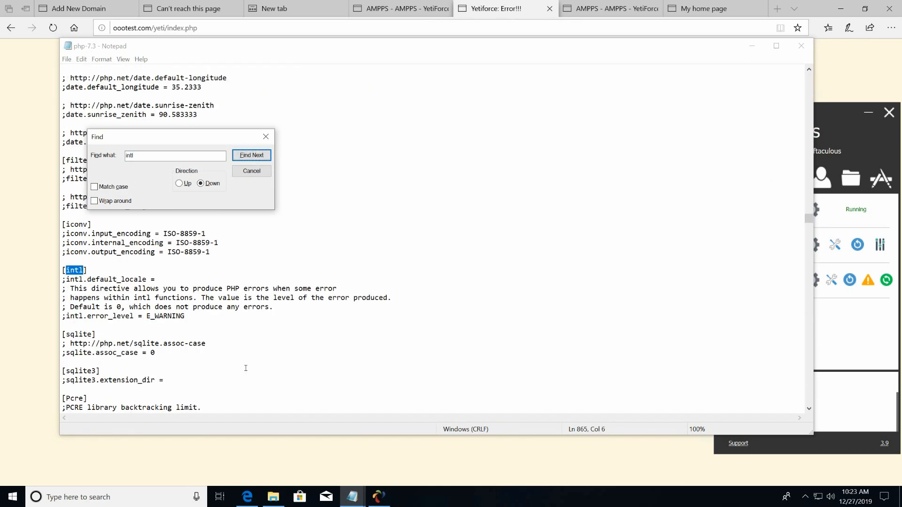
click(262, 158)
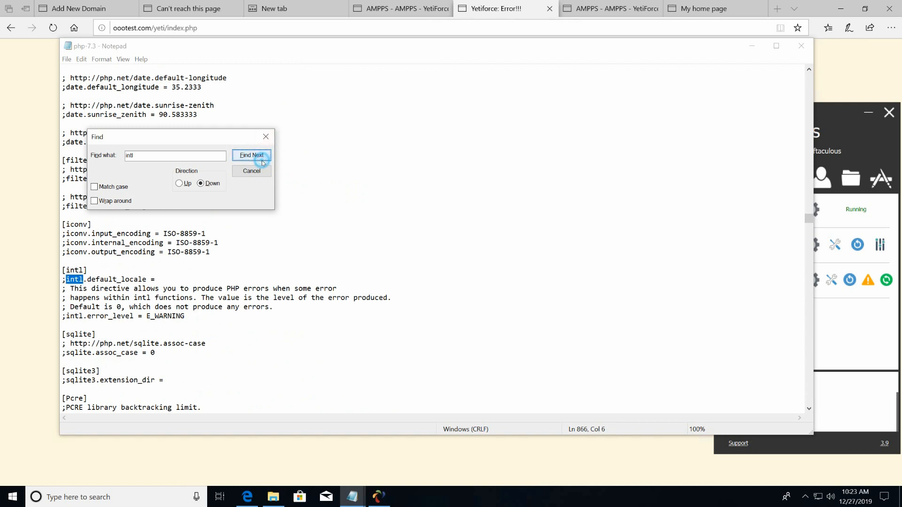
click(261, 158)
click(261, 158)
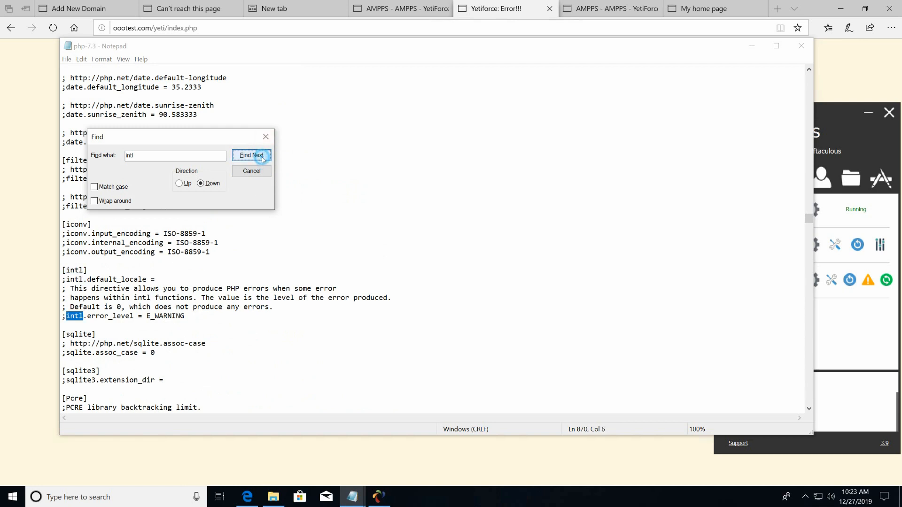
click(261, 157)
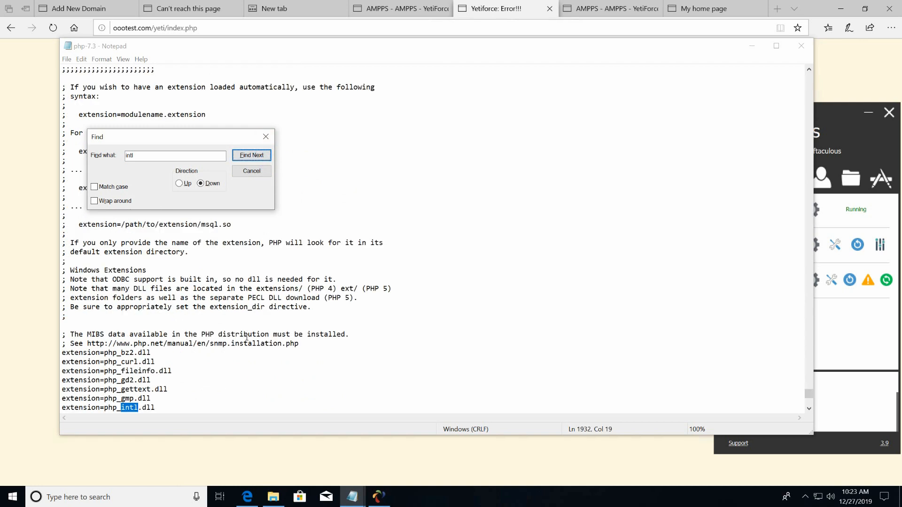
Leave extension=php_intl.dll uncommented and close the file without saving.
scroll(245, 339, down, 2)
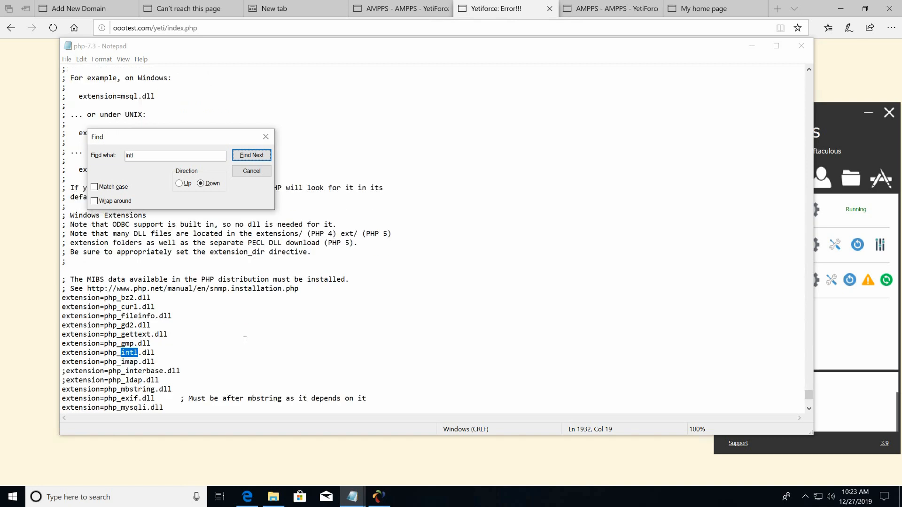
click(65, 354)
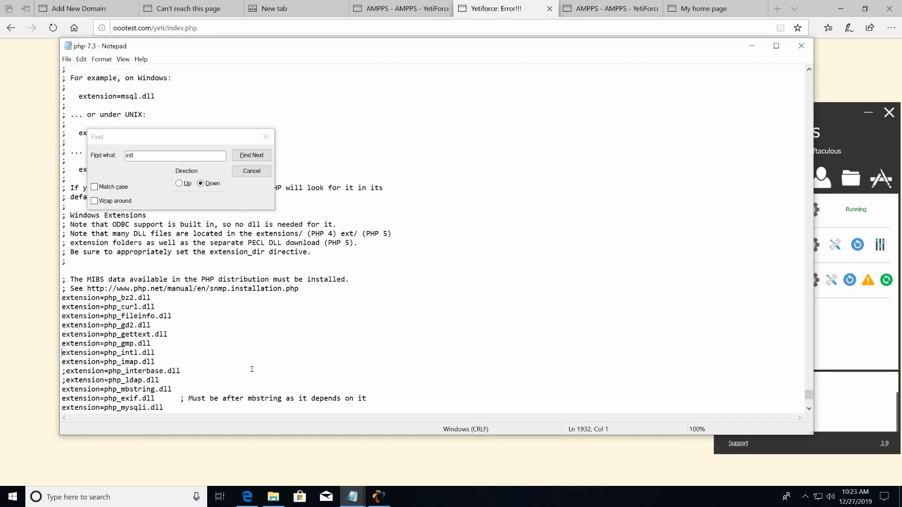
text(;)
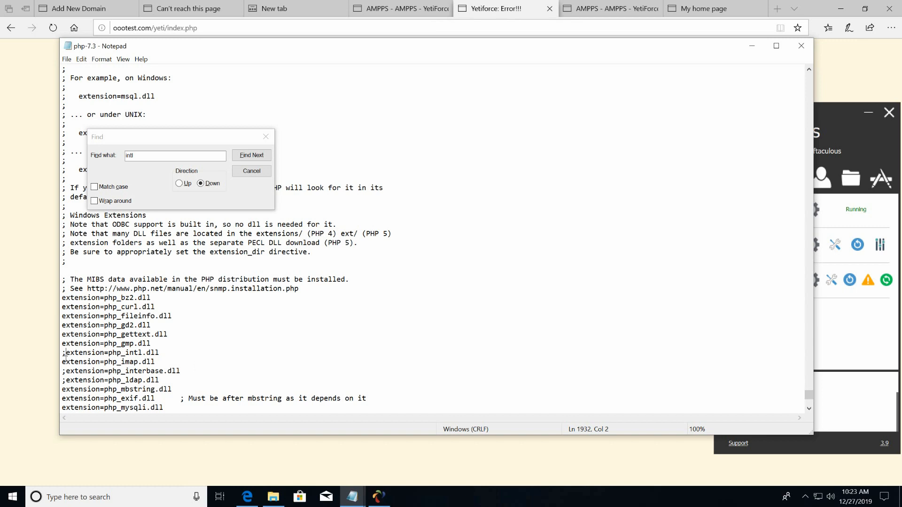
key(BackSpace)
click(257, 172)
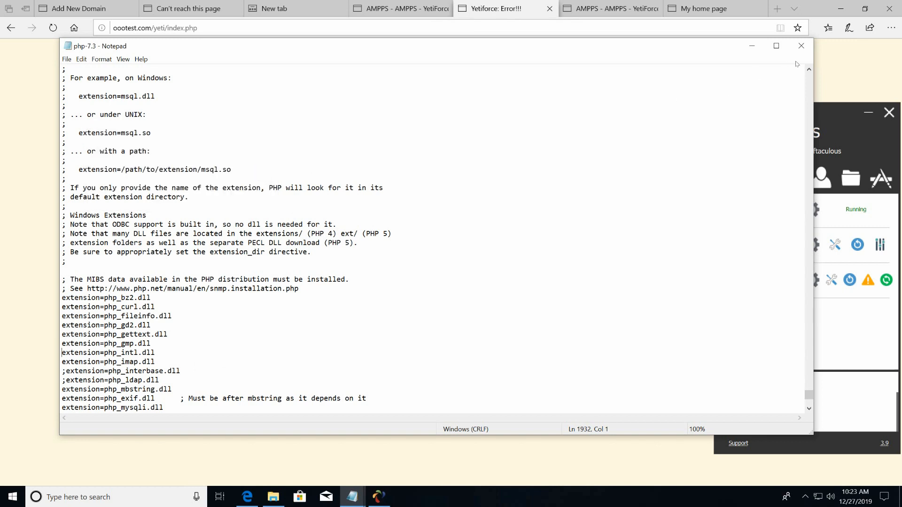
click(801, 46)
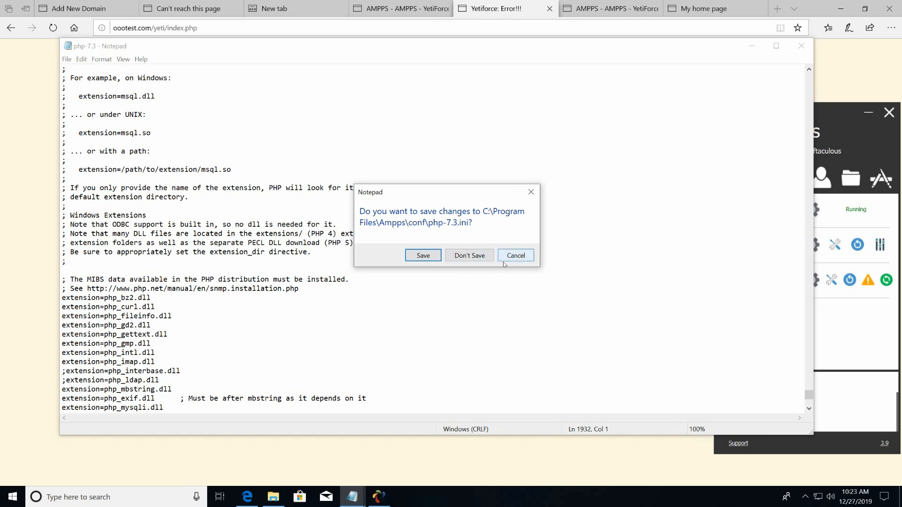
click(471, 256)
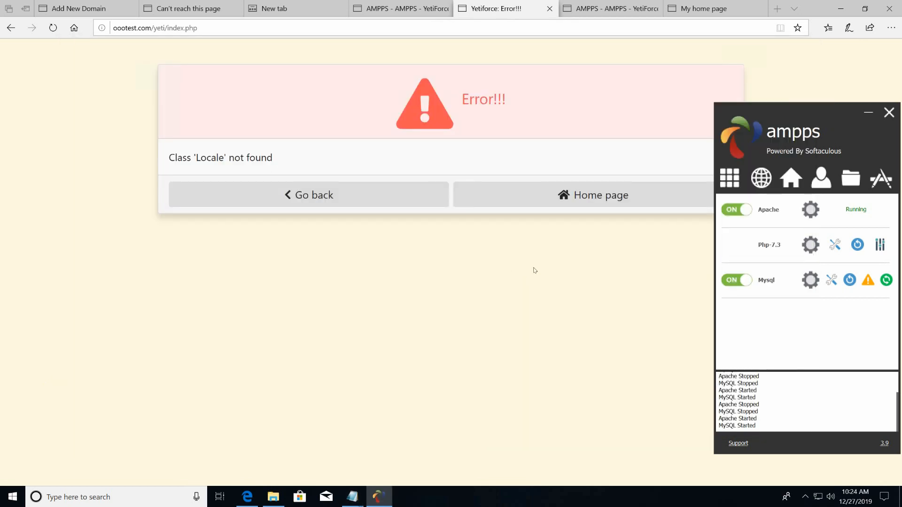
Copy icudt64, icuin64, icuio64 and icuuc64 DLLs from the Ampps\php-7.3 folder.
click(273, 497)
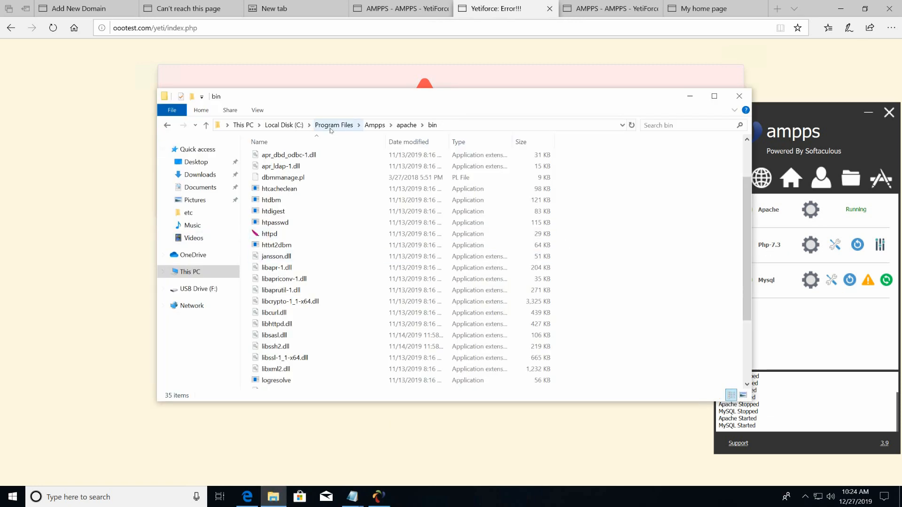
click(348, 127)
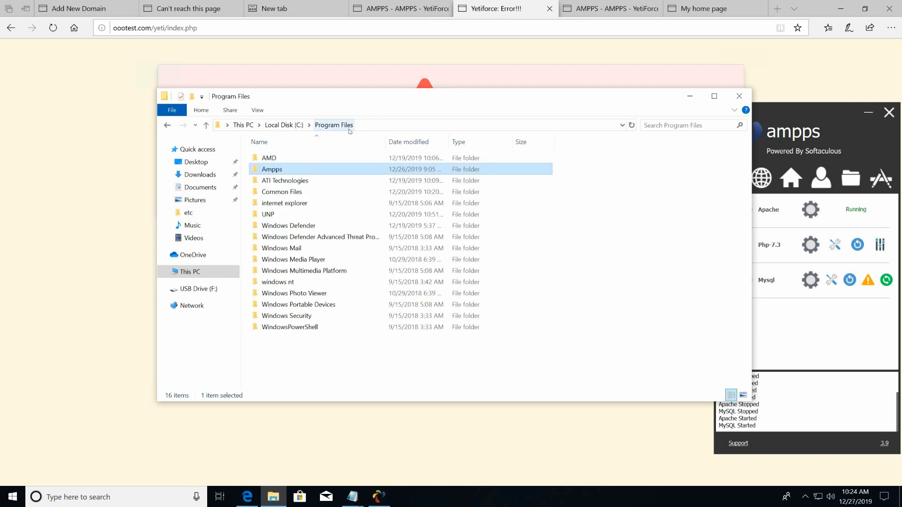
double_click(269, 169)
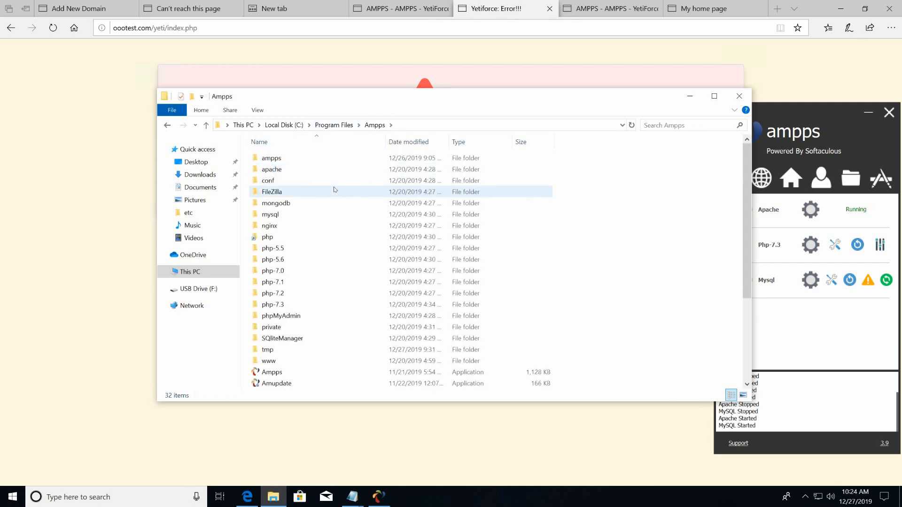
click(267, 304)
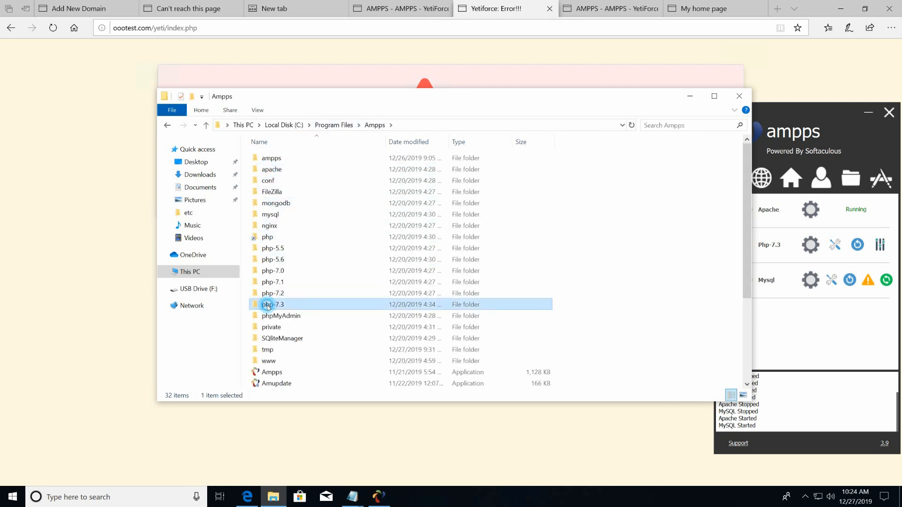
double_click(268, 305)
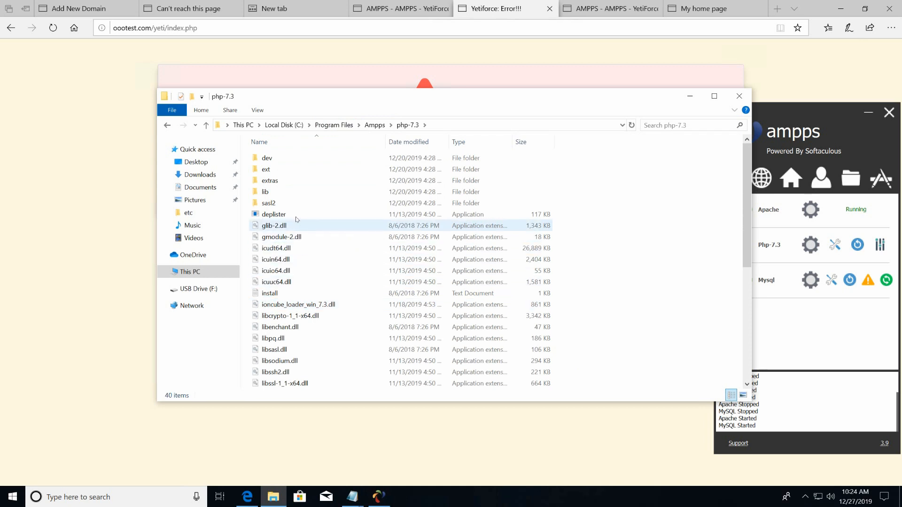
scroll(333, 272, down, 2)
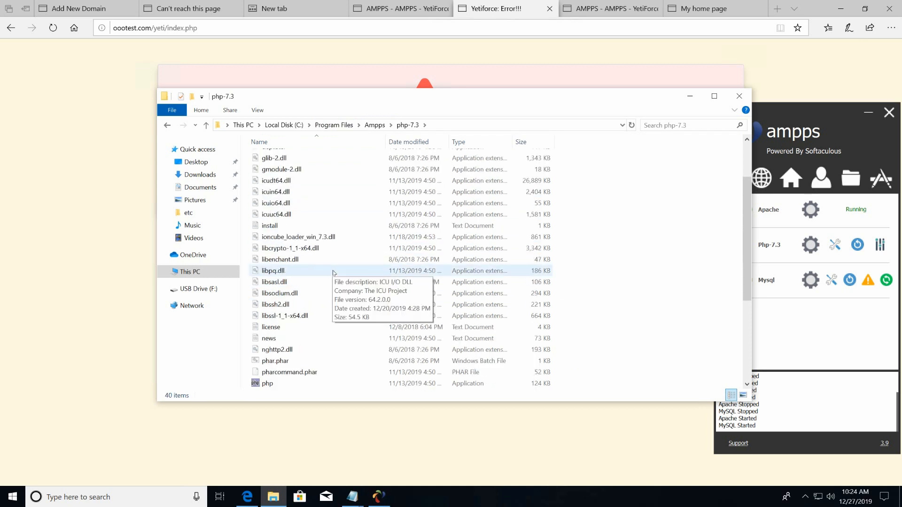
click(263, 181)
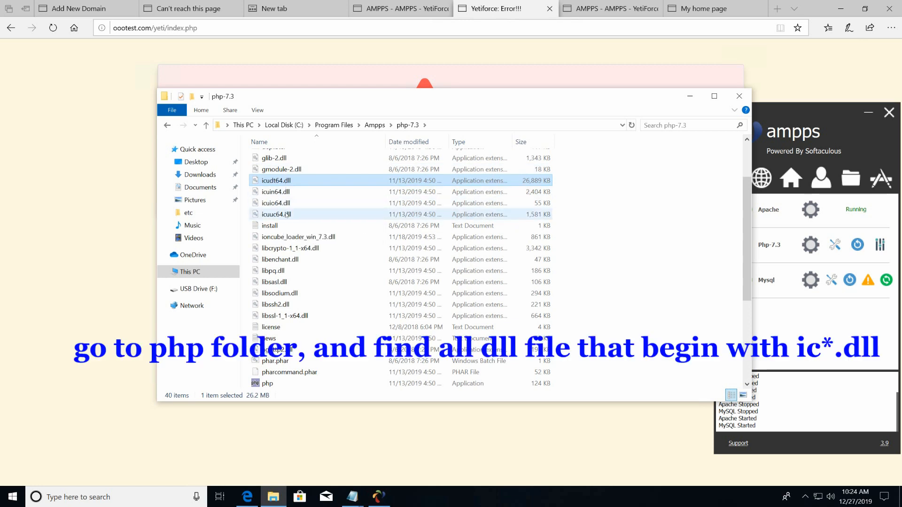
shift+click(282, 215)
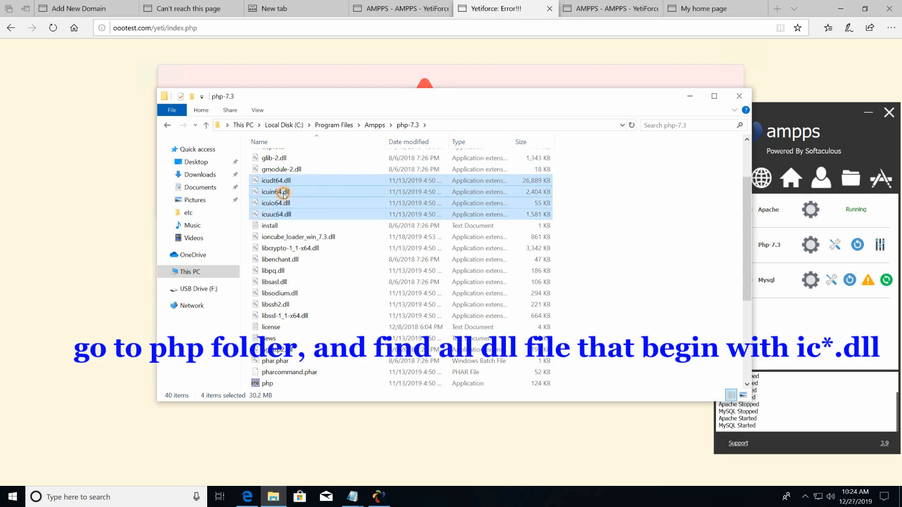
right_click(284, 195)
click(307, 256)
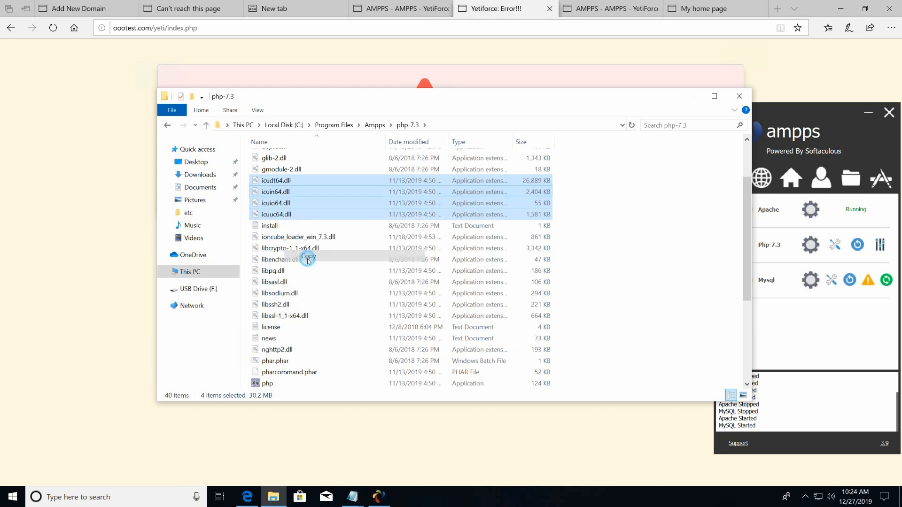
Paste the four ICU DLLs into Ampps\apache\bin and close File Explorer.
click(375, 125)
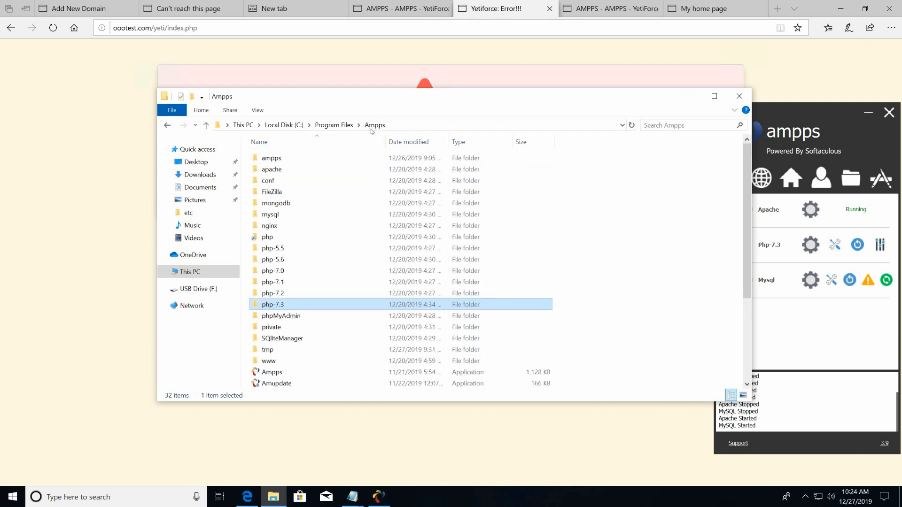
click(273, 172)
double_click(302, 173)
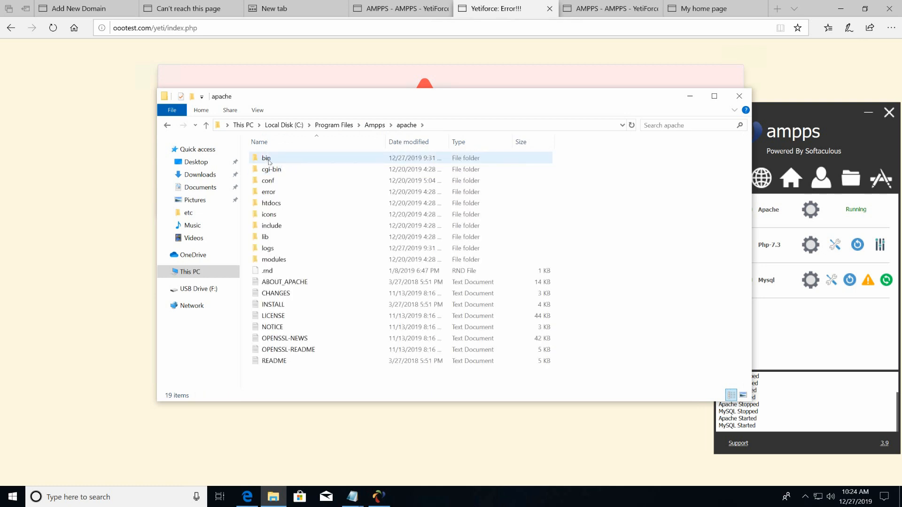
double_click(266, 158)
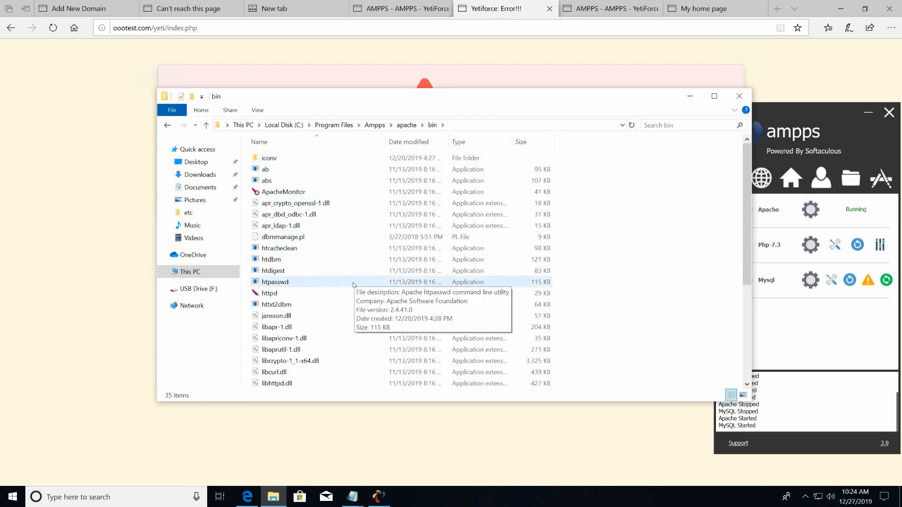
right_click(351, 284)
click(376, 372)
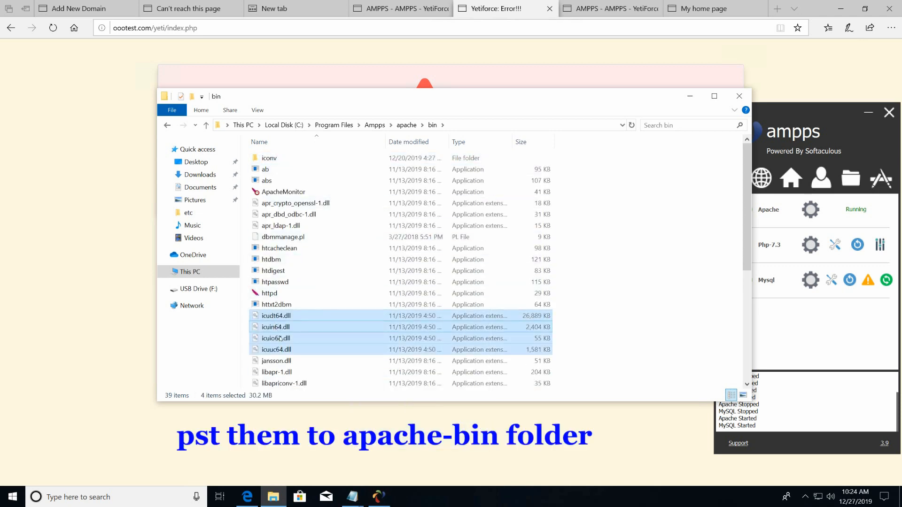
click(739, 98)
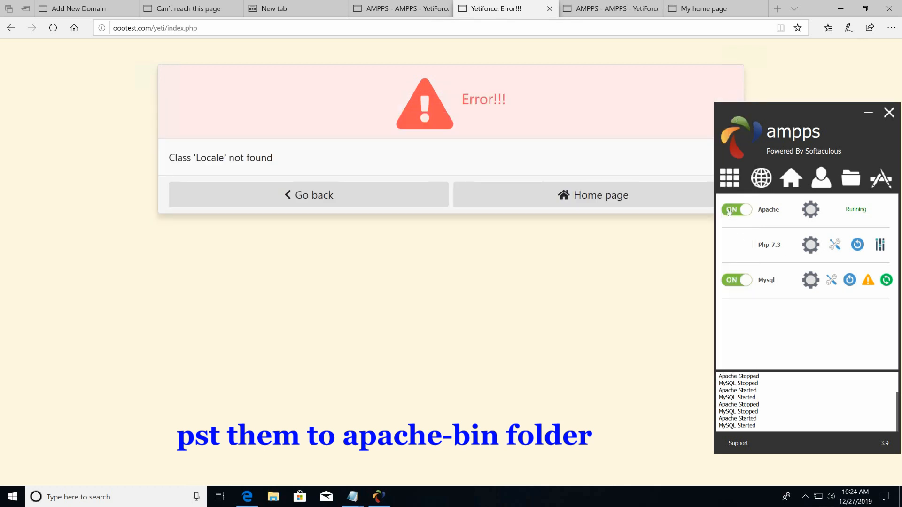
Stop and restart Apache and MySQL in AMPPS, then bring the YetiForce error page forward.
click(732, 280)
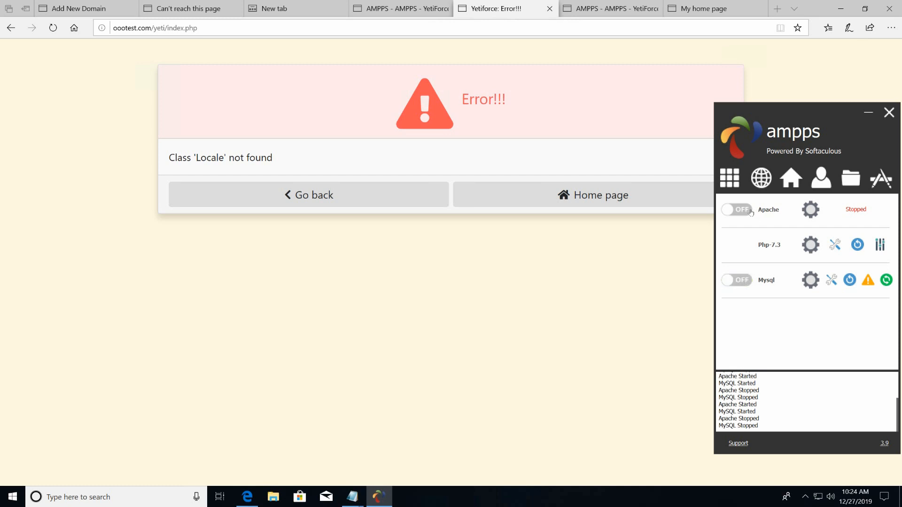
click(745, 281)
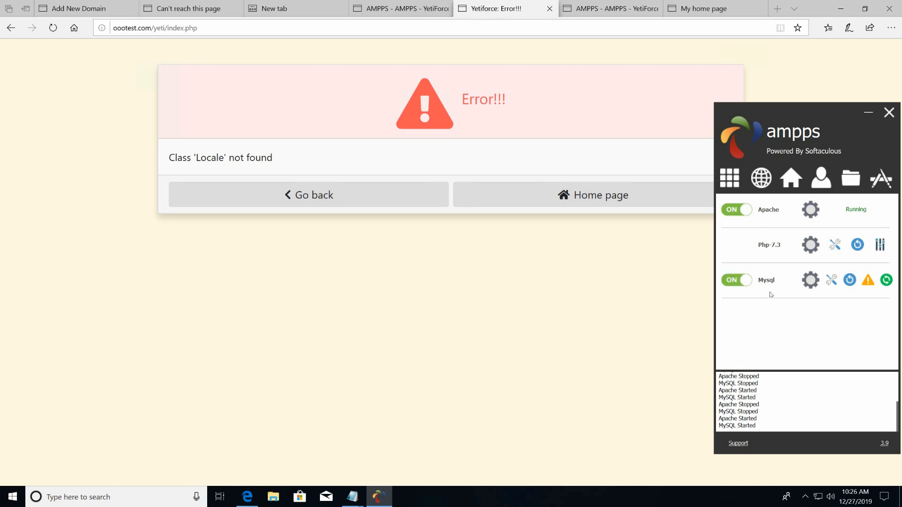
click(537, 236)
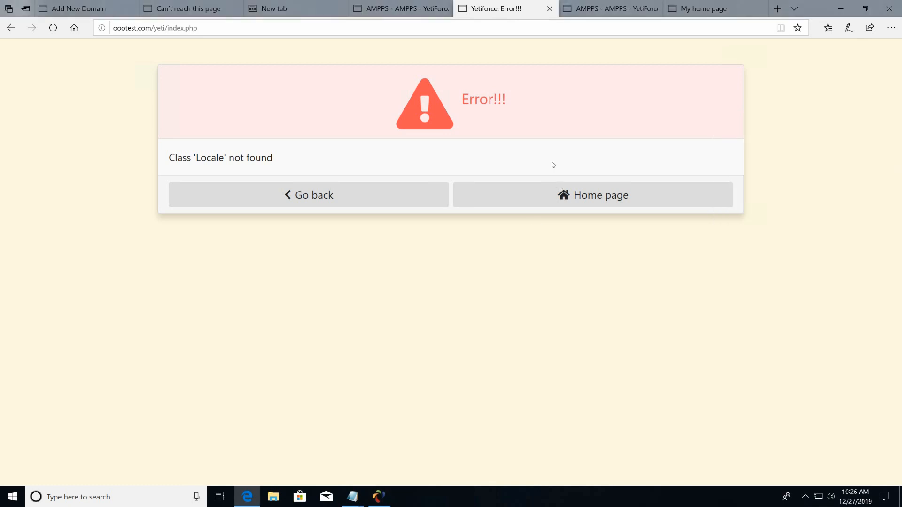
Go to the YetiForce home page and reload My home page to show the Virtual desk summary.
click(566, 196)
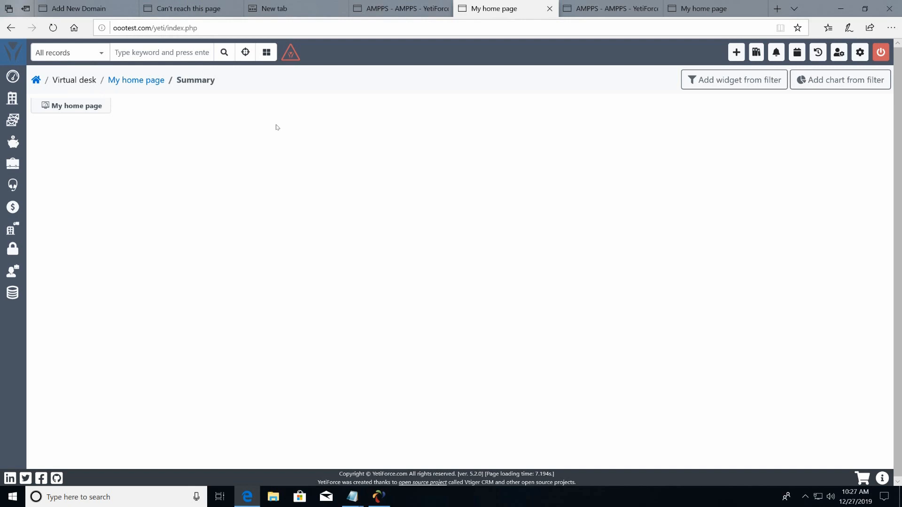
mouse_move(52, 230)
mouse_move(76, 96)
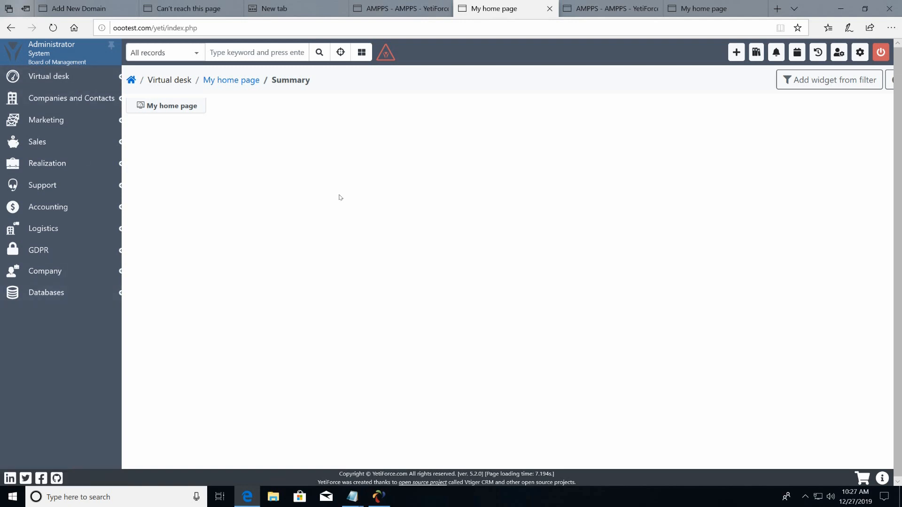
click(137, 80)
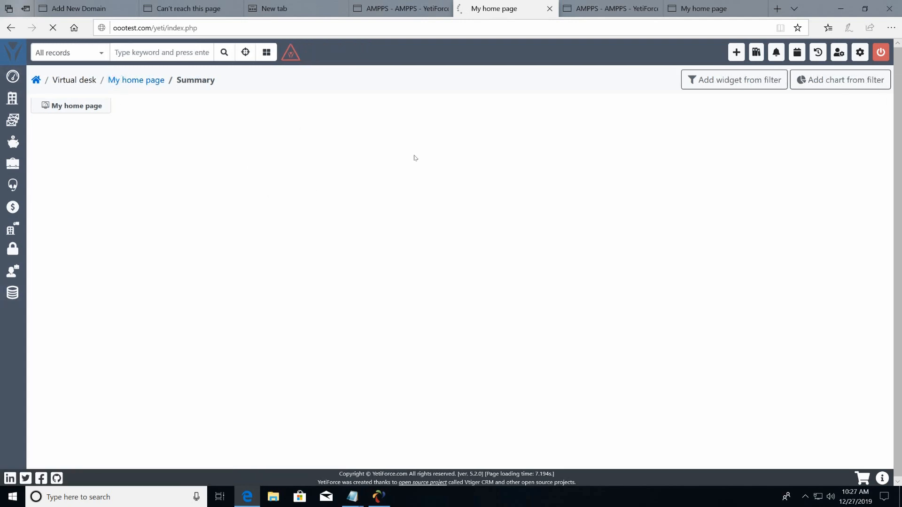